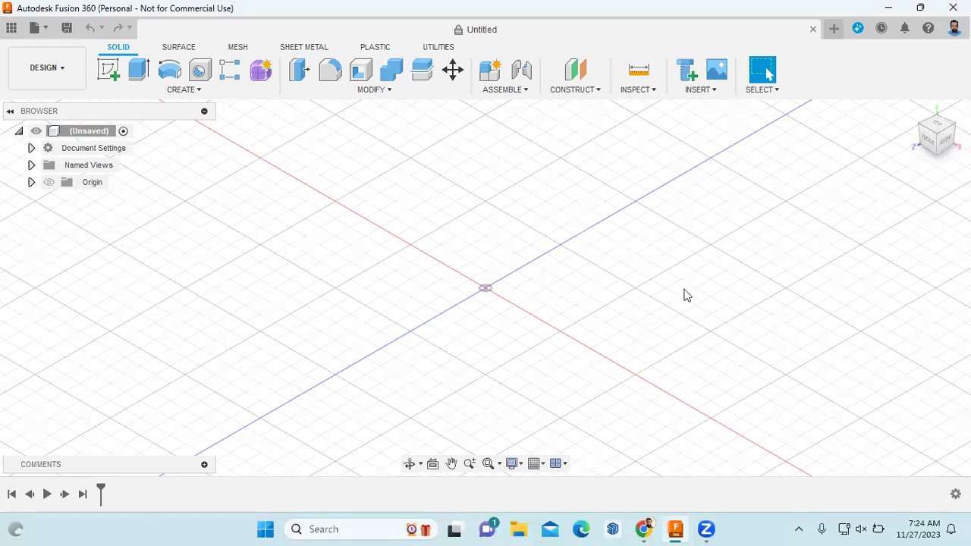
On a ground-plane sketch, start a centre rectangle at the origin 55 mm wide, then view the drawing.
left_click(109, 69)
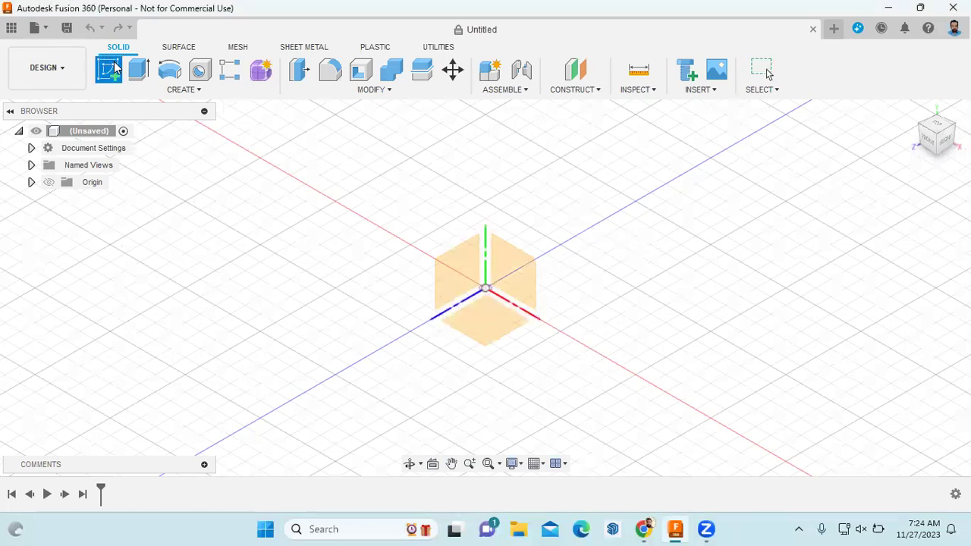
left_click(507, 336)
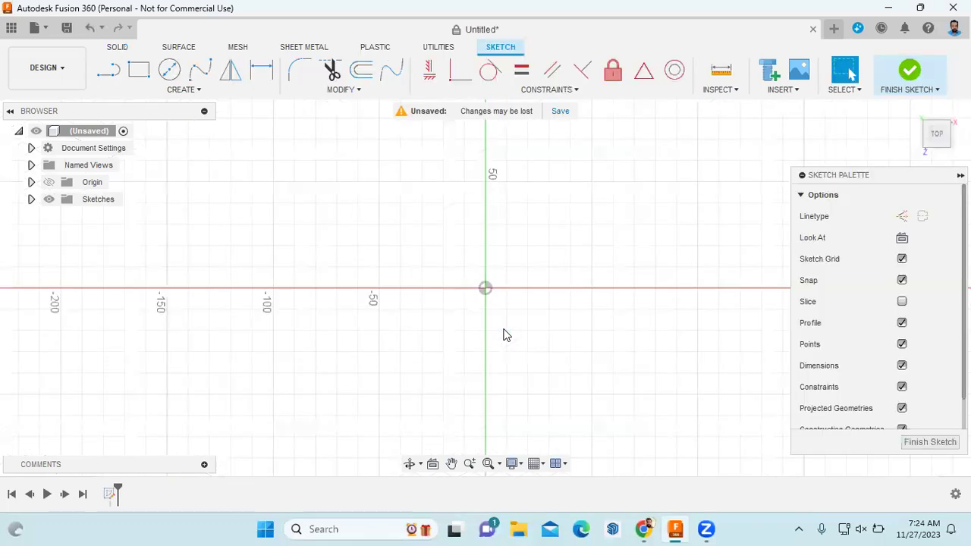
left_click(205, 94)
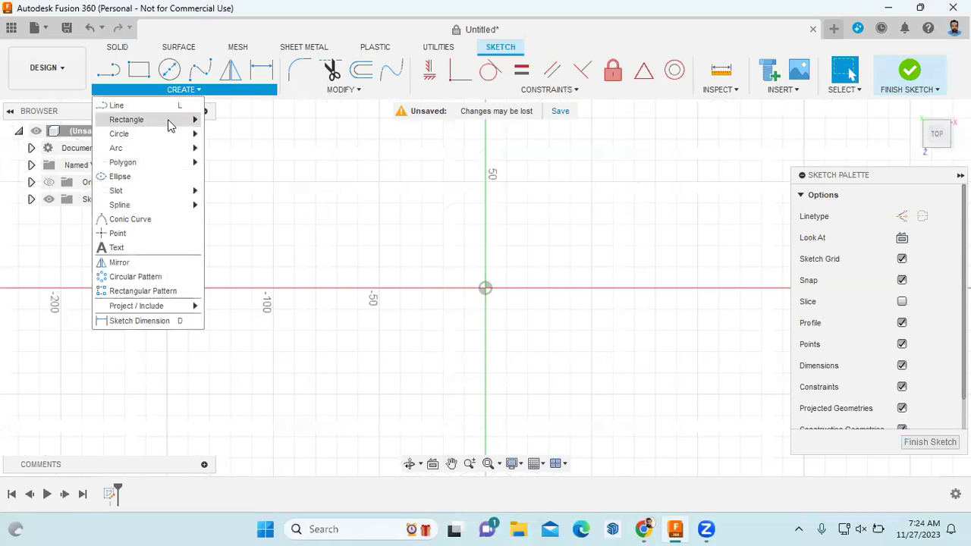
mouse_move(144, 120)
left_click(260, 149)
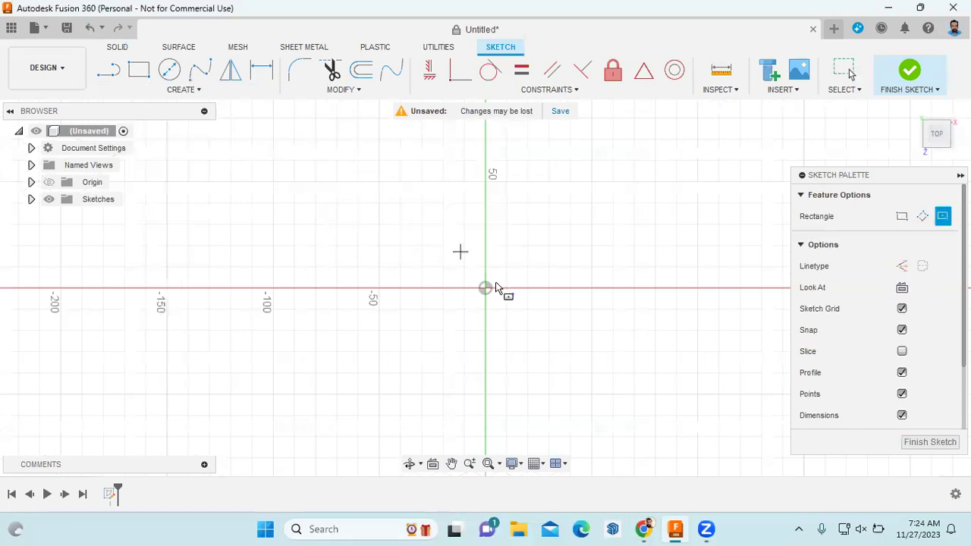
left_click(485, 287)
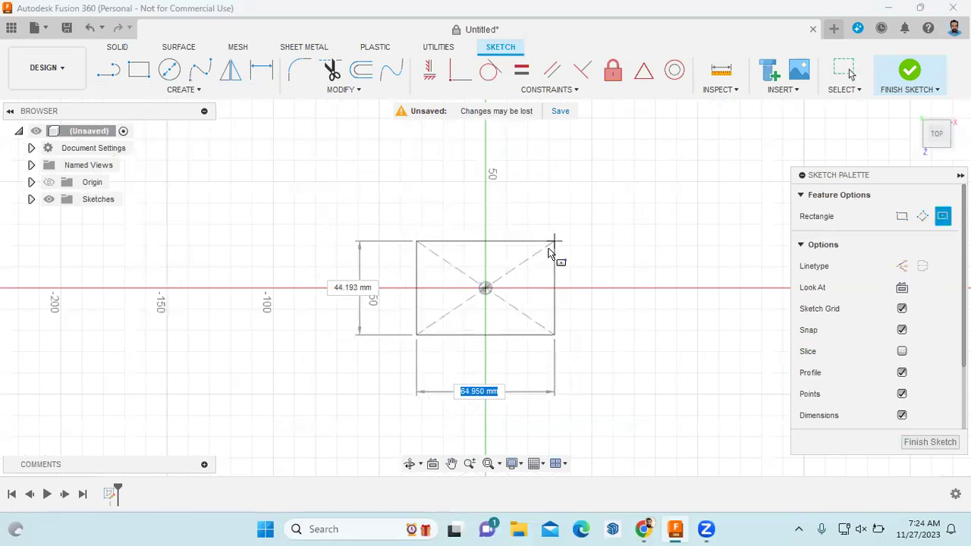
type("55")
key("Tab")
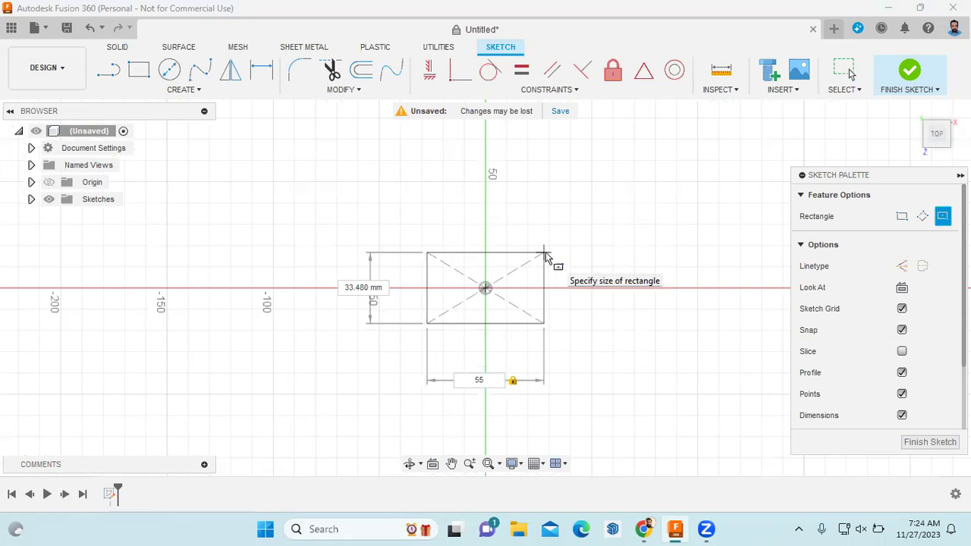
left_click(644, 529)
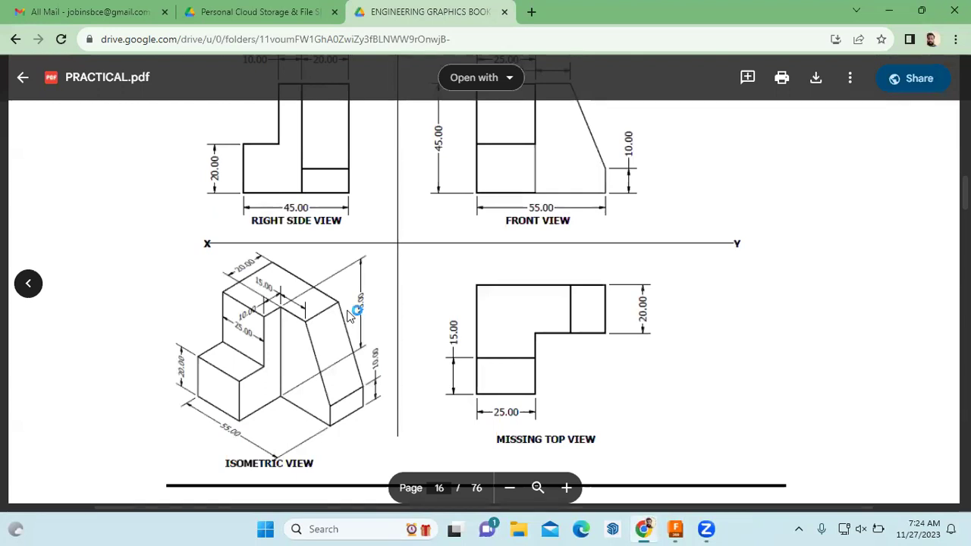
scroll(353, 311, "down", 4)
scroll(353, 314, "up", 3)
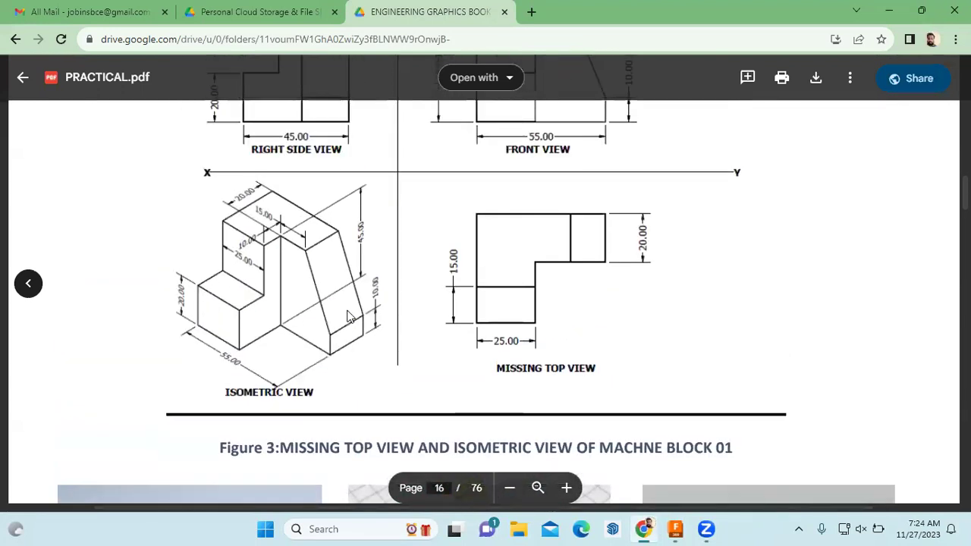
scroll(373, 311, "up", 1)
scroll(372, 311, "up", 1)
scroll(372, 313, "down", 2)
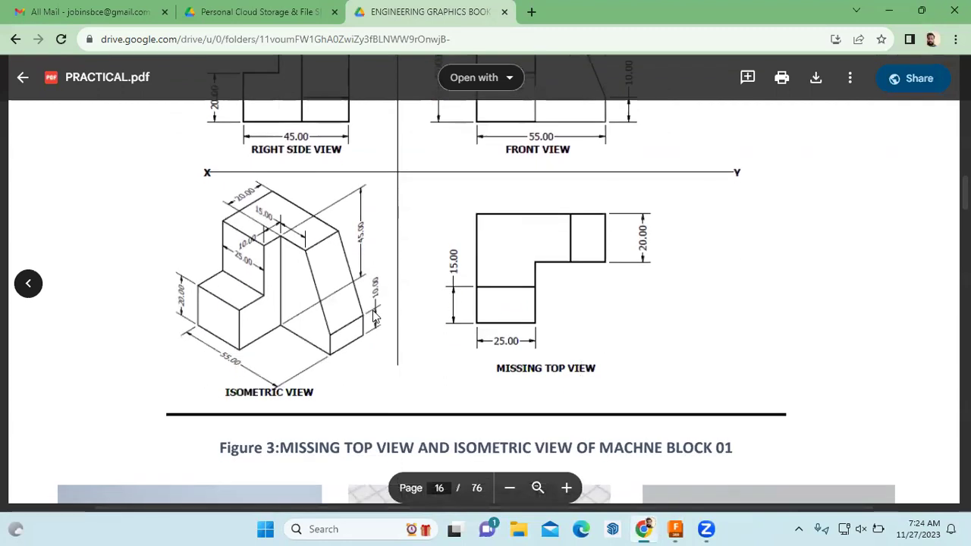
left_click(392, 312)
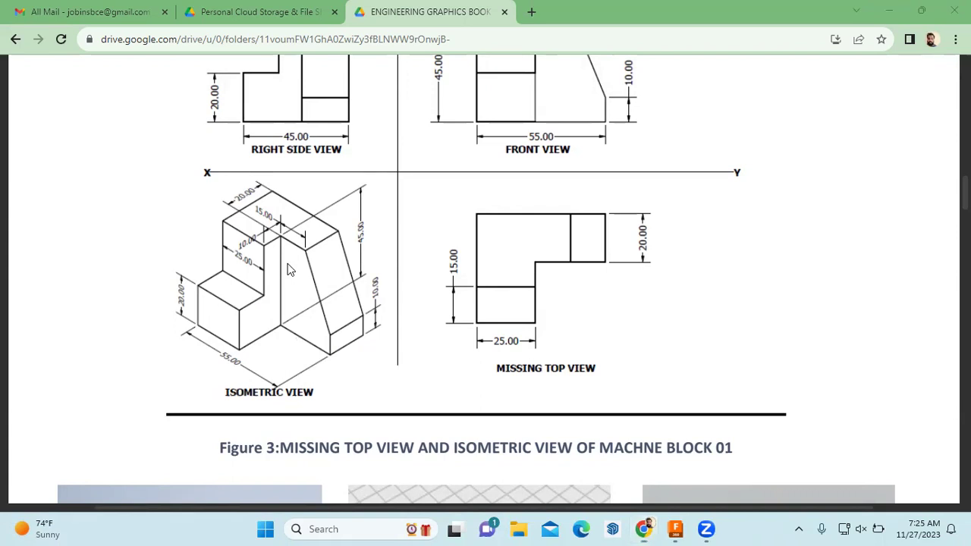
left_click(592, 325)
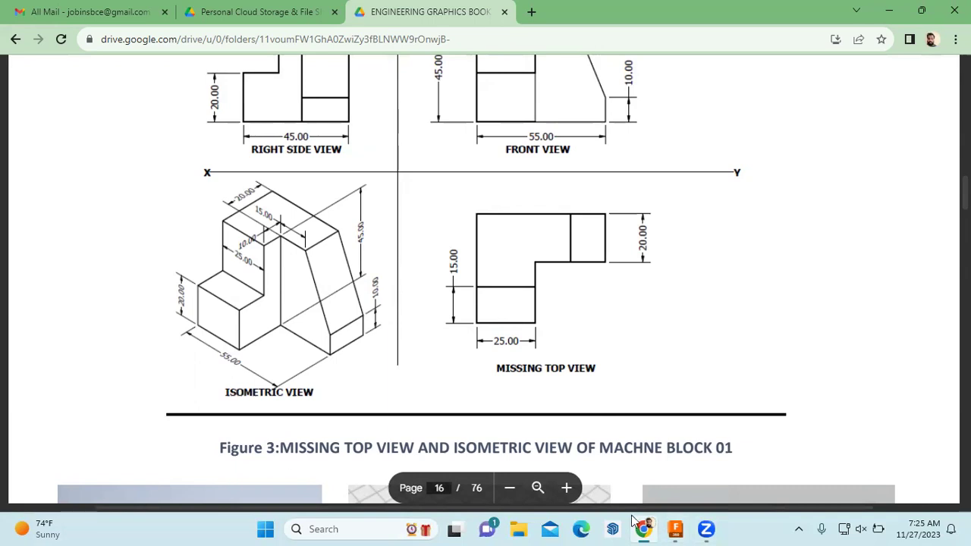
Complete the rectangle at 55 by 45 mm and finish the sketch.
left_click(672, 525)
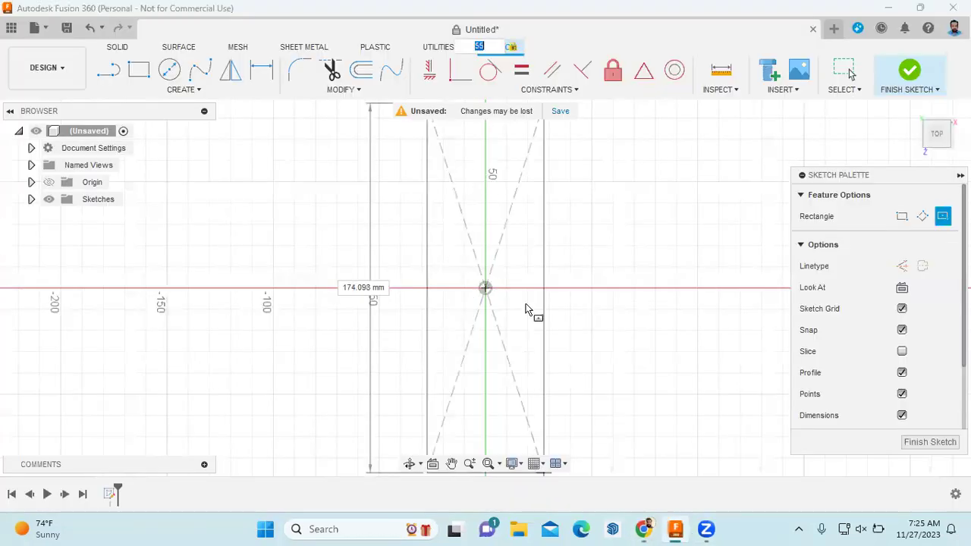
key("Tab")
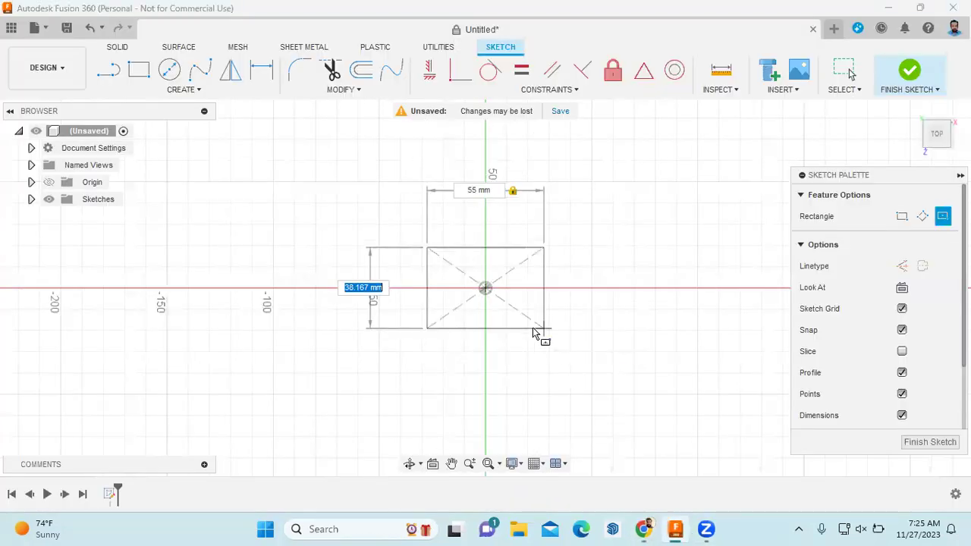
type("45")
key("Tab")
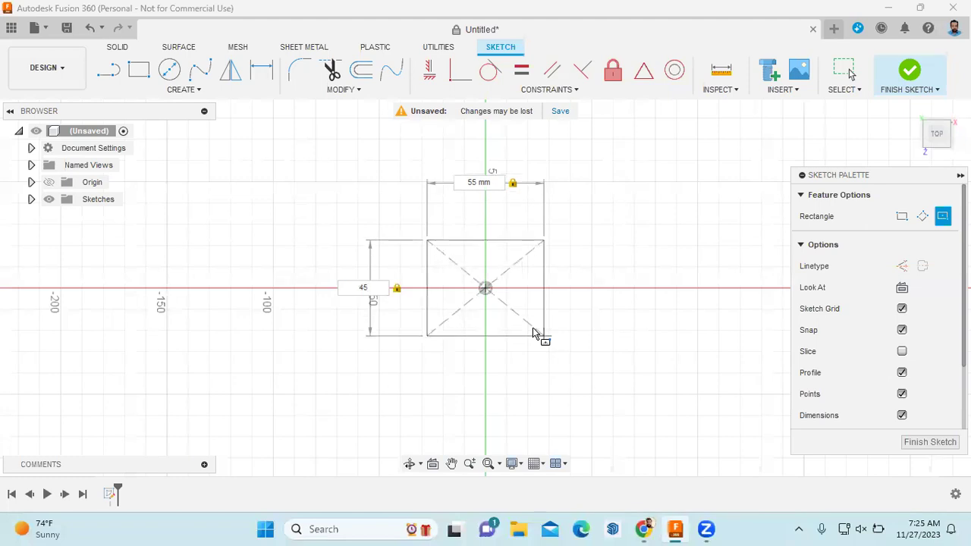
key("Return")
key("Escape")
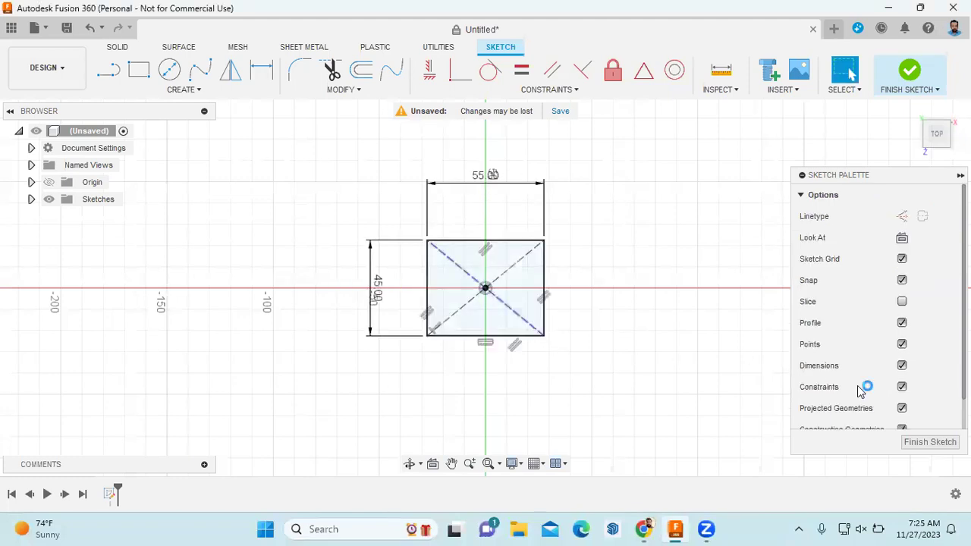
left_click(921, 440)
Extrude the rectangle 45 mm into a solid box.
left_click(140, 78)
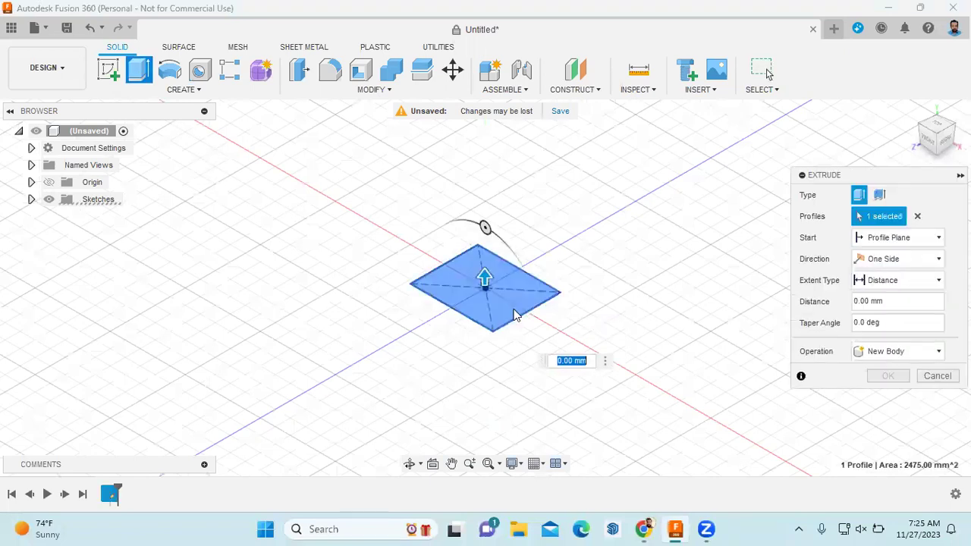
type("45")
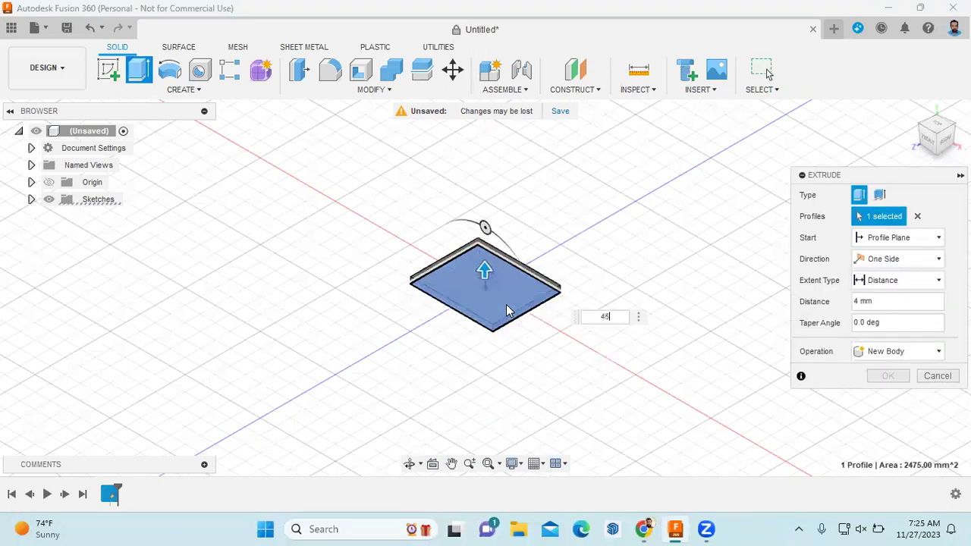
key("Return")
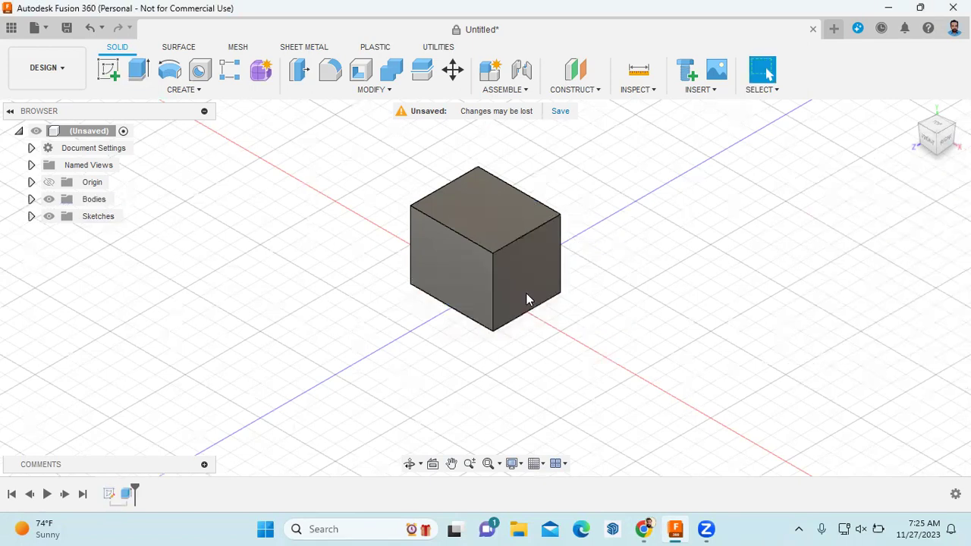
scroll(611, 227, "up", 1)
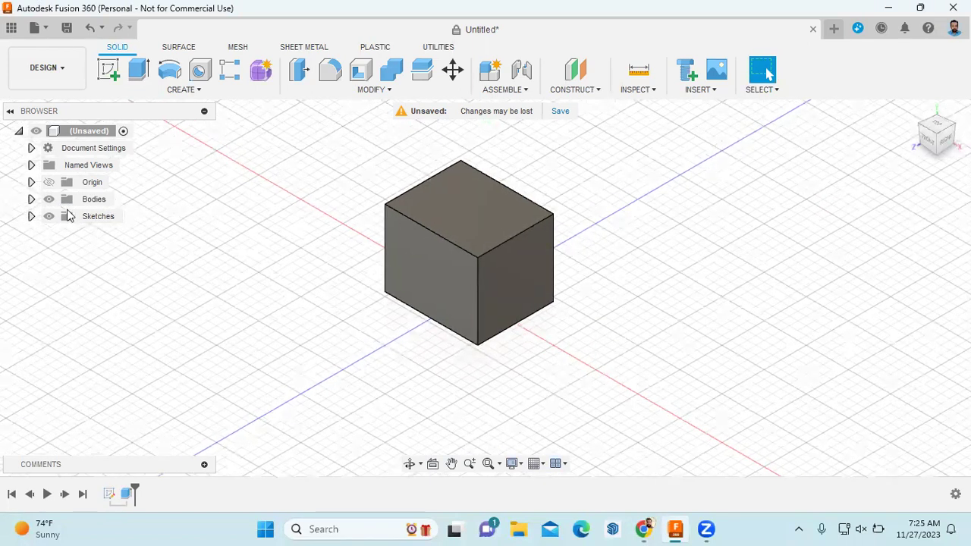
Apply the Pine material from the Wood category to Body1.
left_click(31, 200)
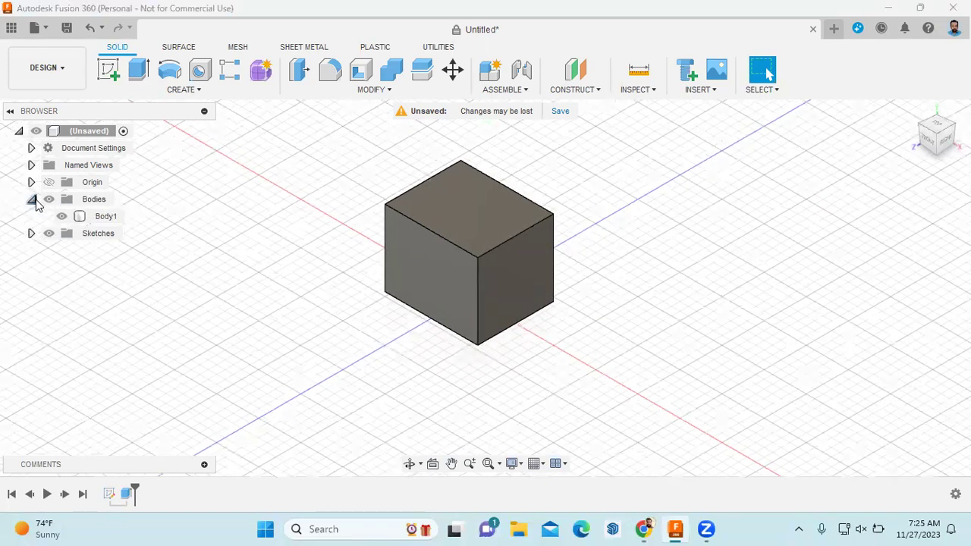
right_click(110, 219)
left_click(189, 298)
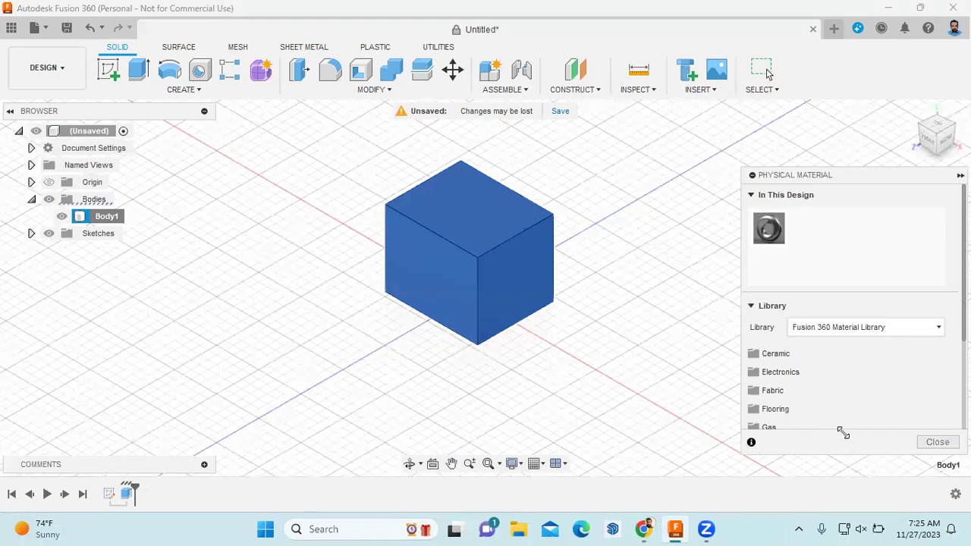
scroll(841, 413, "down", 3)
left_click(804, 419)
scroll(812, 390, "down", 1)
scroll(818, 381, "down", 2)
scroll(758, 382, "down", 3)
scroll(760, 385, "up", 2)
scroll(755, 371, "down", 2)
left_click_drag(778, 303, 504, 290)
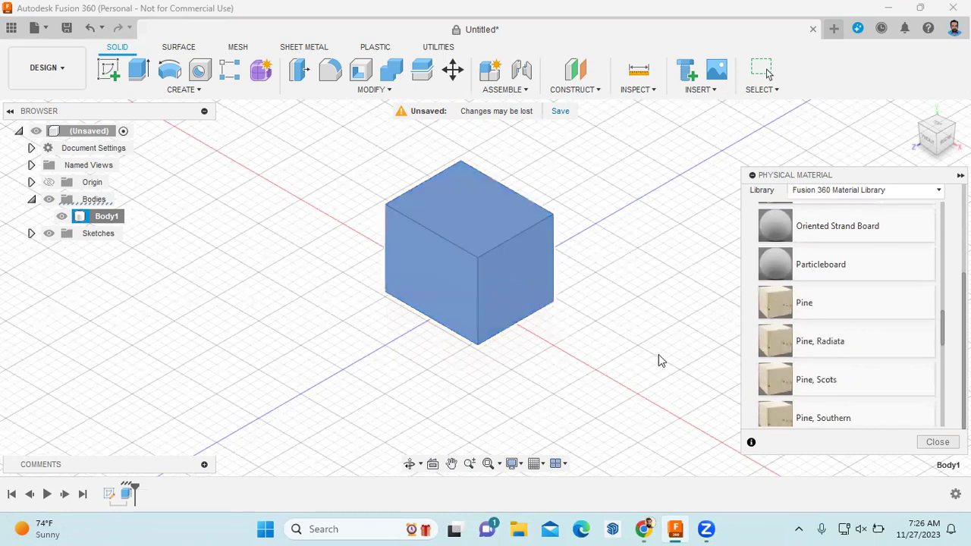
left_click(937, 442)
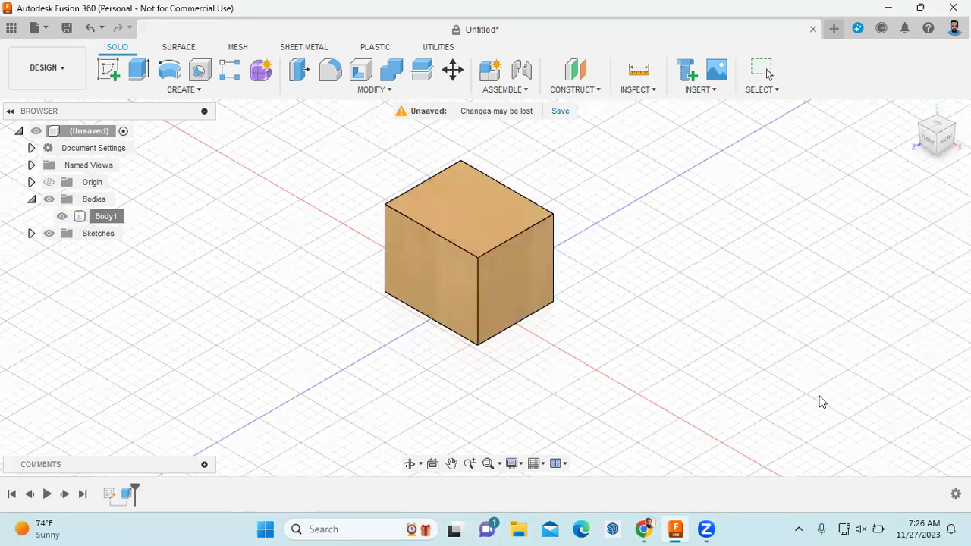
Zoom out on the pine block and bring up the reference drawing again.
scroll(659, 244, "up", 1)
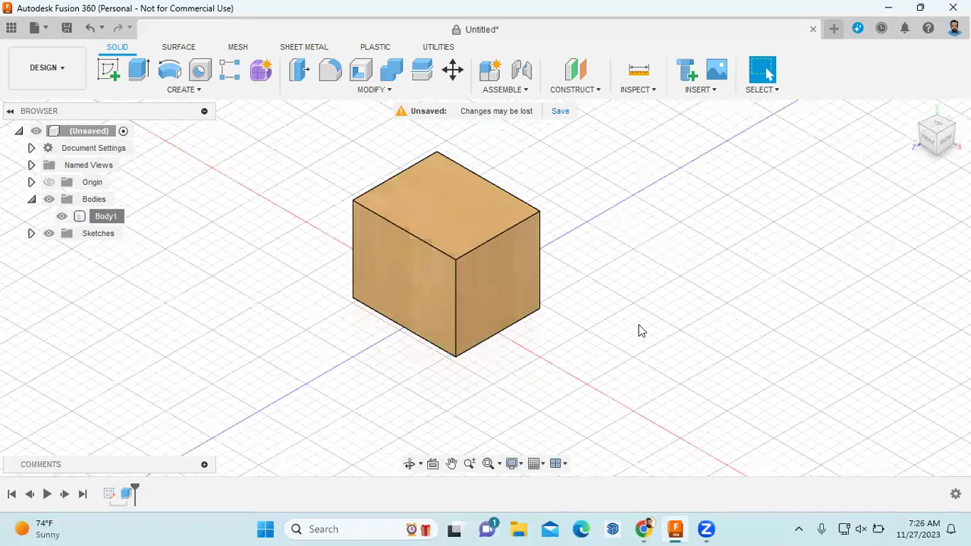
scroll(640, 331, "up", 1)
left_click(643, 529)
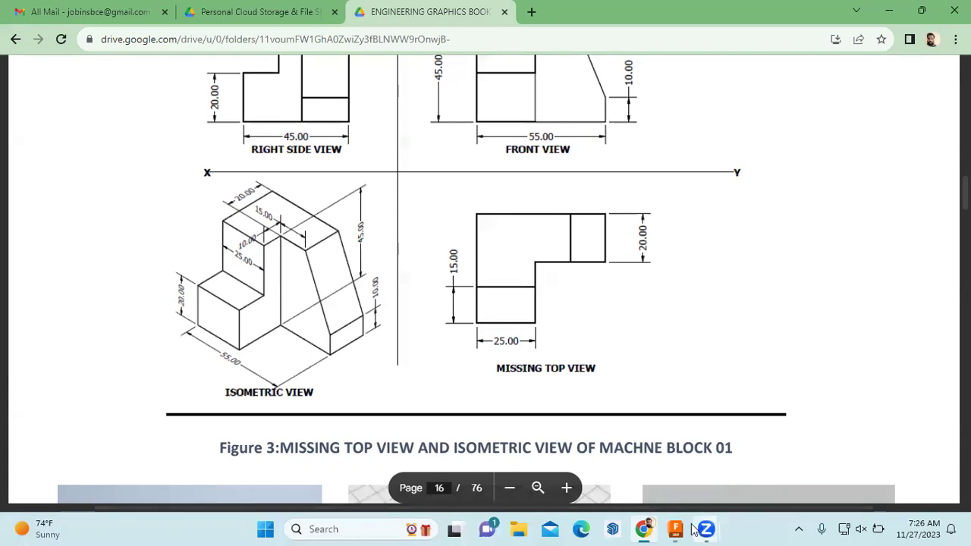
Start a new sketch on the box's right face.
left_click(675, 529)
left_click(478, 309)
right_click(478, 309)
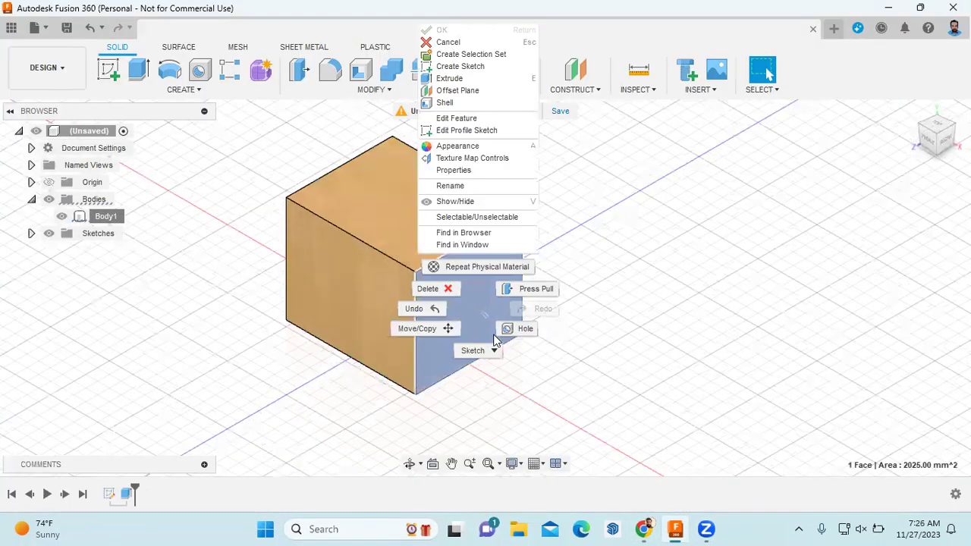
left_click(478, 67)
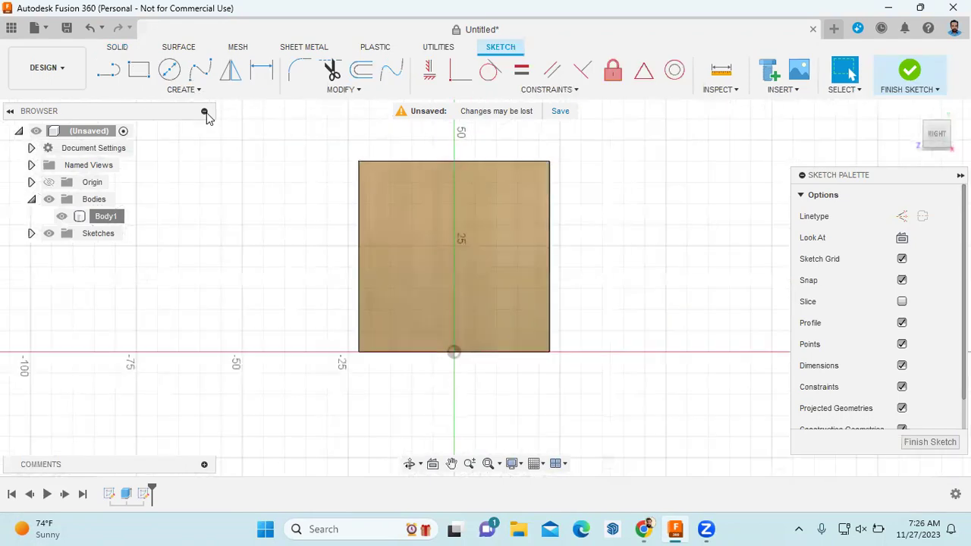
Draw a rectangle from the face's top-left corner down to the bottom near the centre, then check the drawing.
left_click(139, 69)
left_click(361, 163)
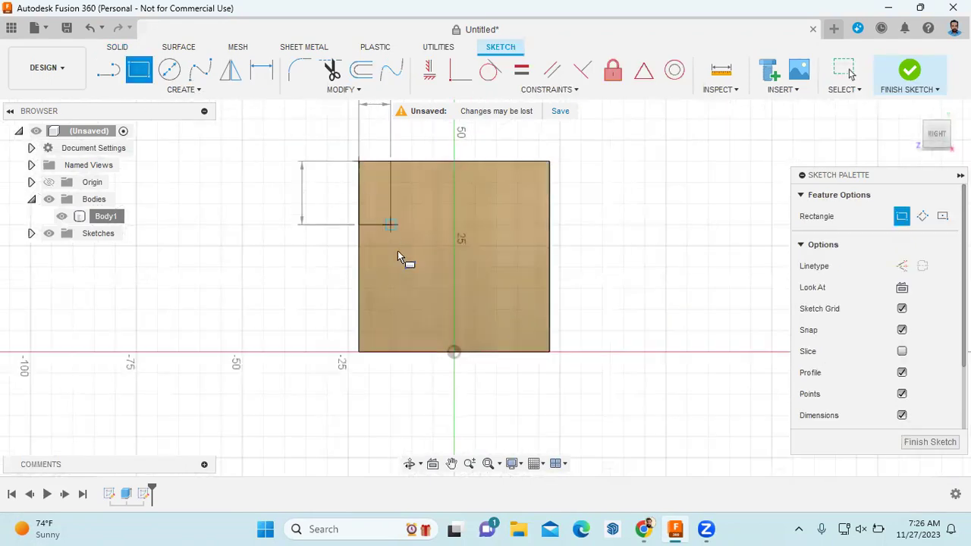
left_click(444, 283)
left_click(644, 528)
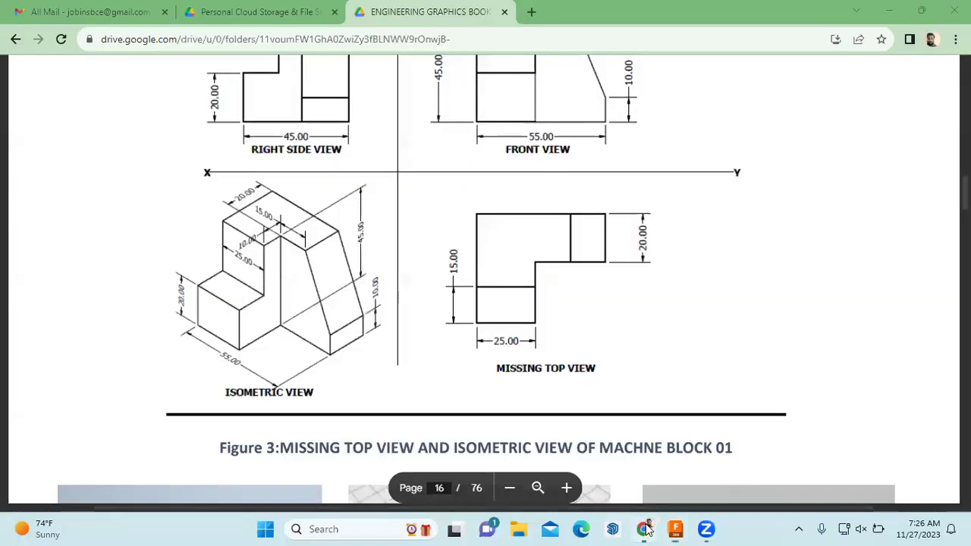
left_click(643, 529)
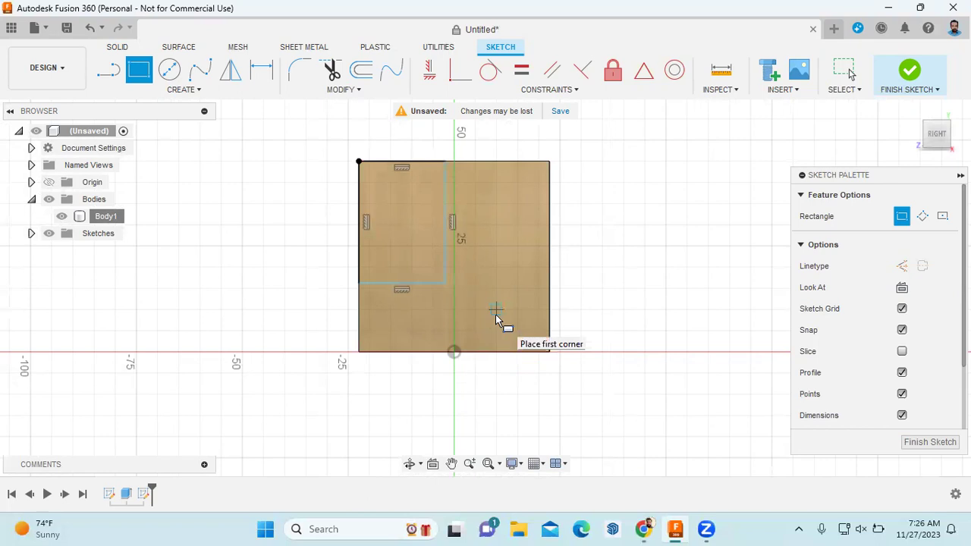
key("Escape")
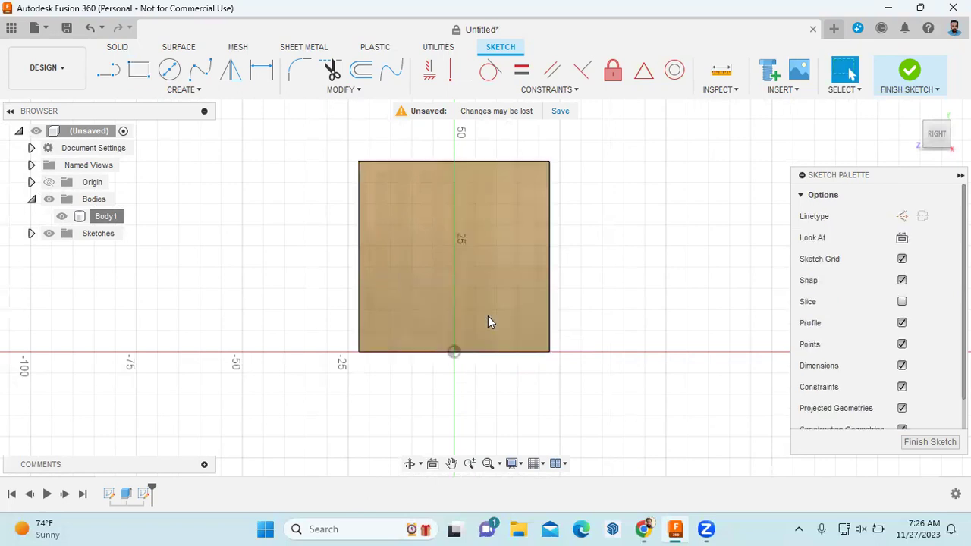
left_click(139, 69)
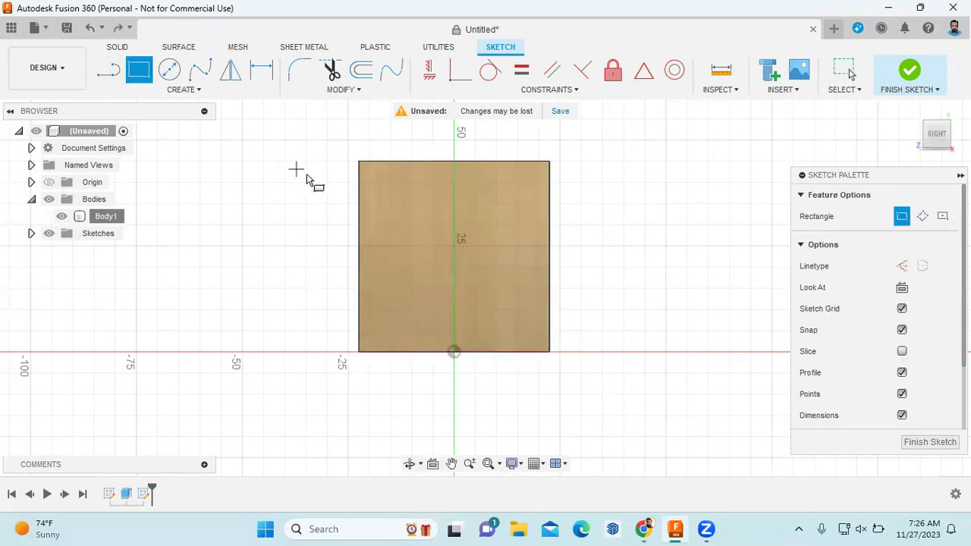
left_click(359, 162)
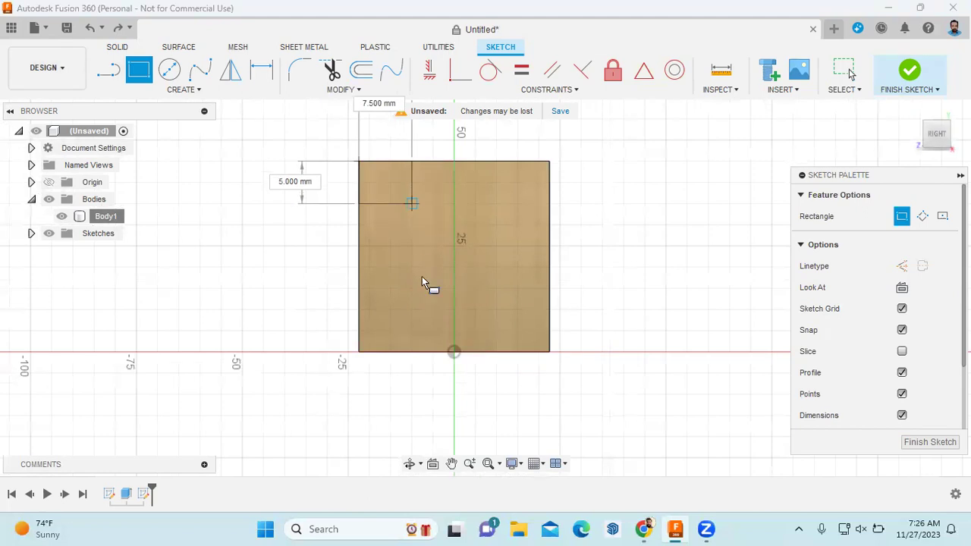
left_click(441, 354)
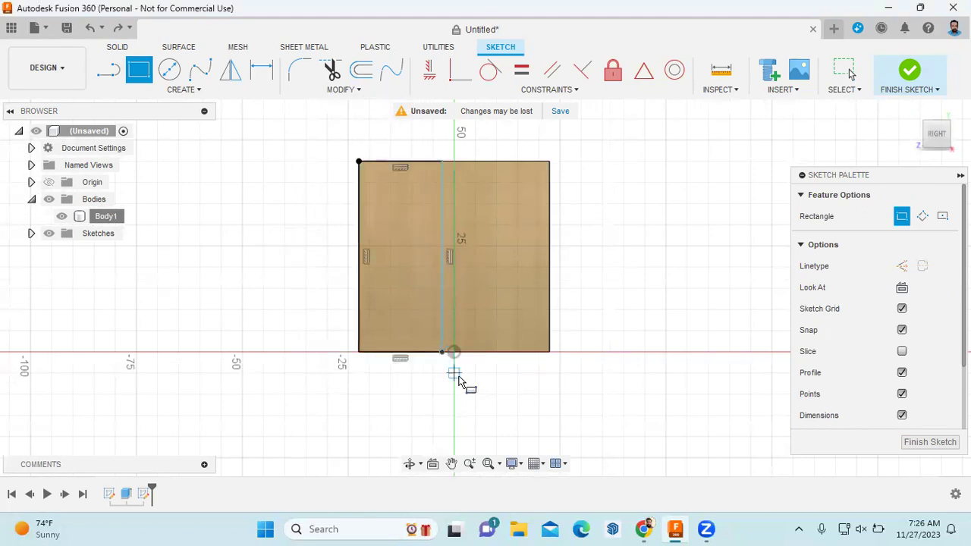
left_click(643, 529)
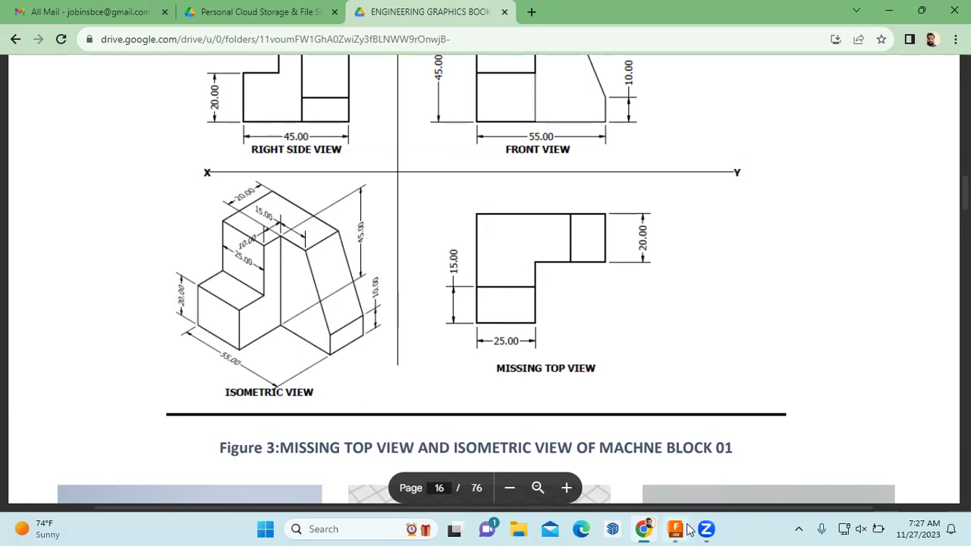
Dimension the strip between the block's right edge and the rectangle's inner line to 20 mm.
left_click(674, 531)
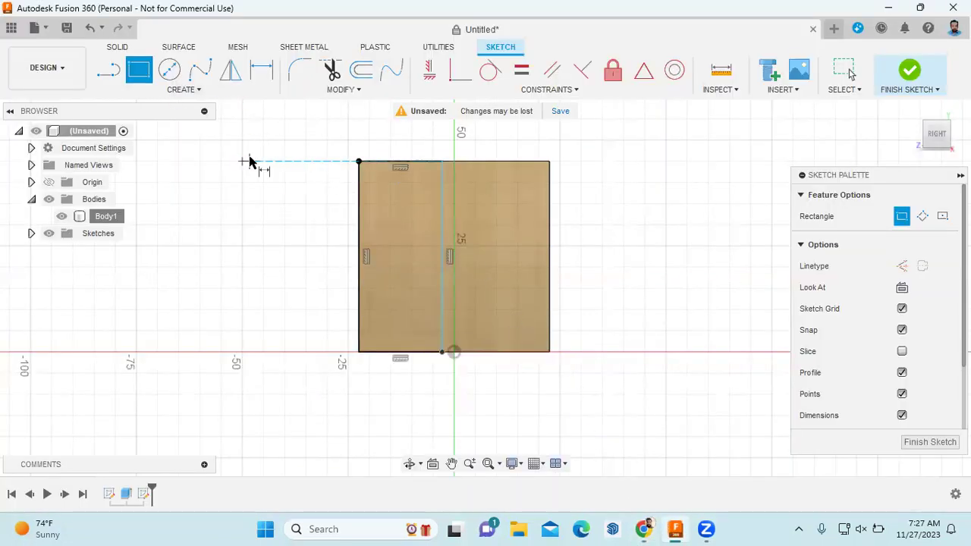
key("d")
left_click(549, 326)
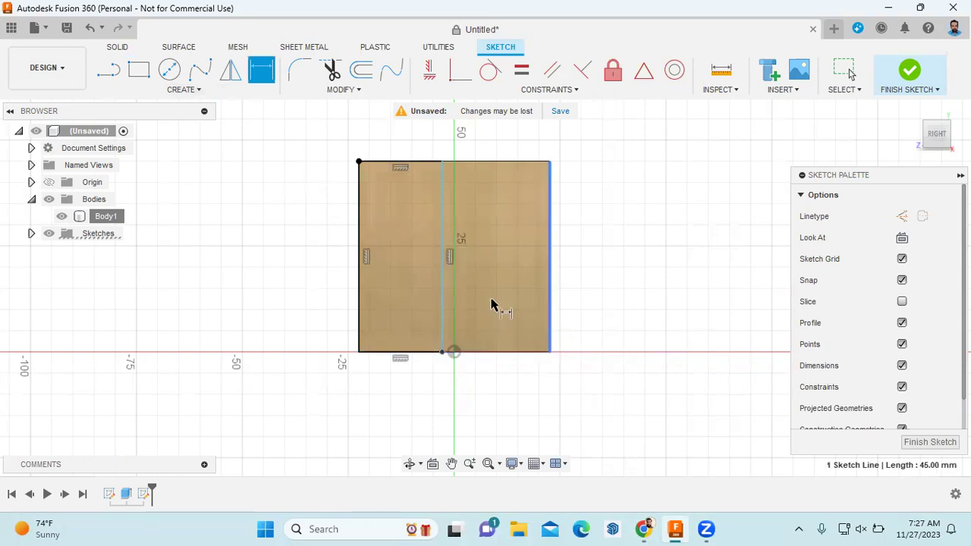
left_click(443, 294)
left_click(505, 292)
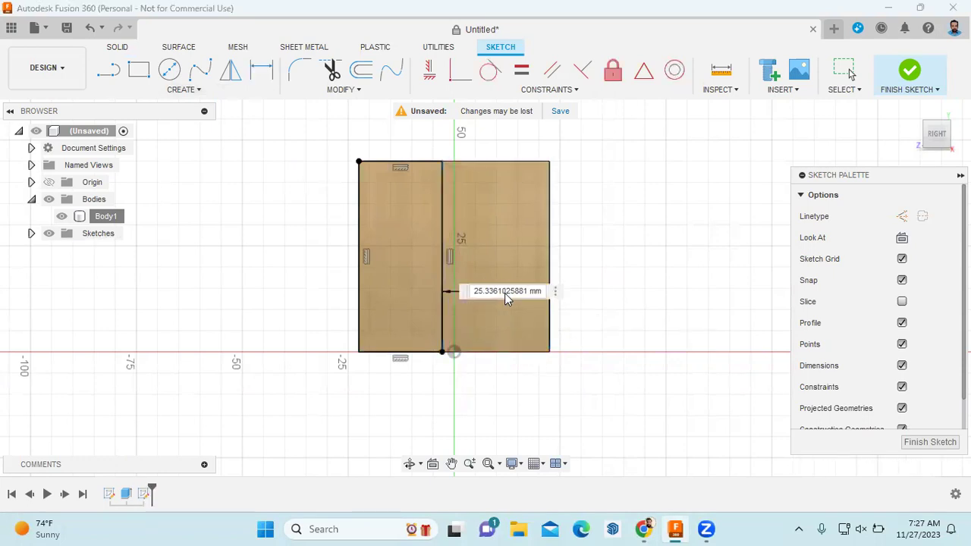
type("45-20")
key("Return")
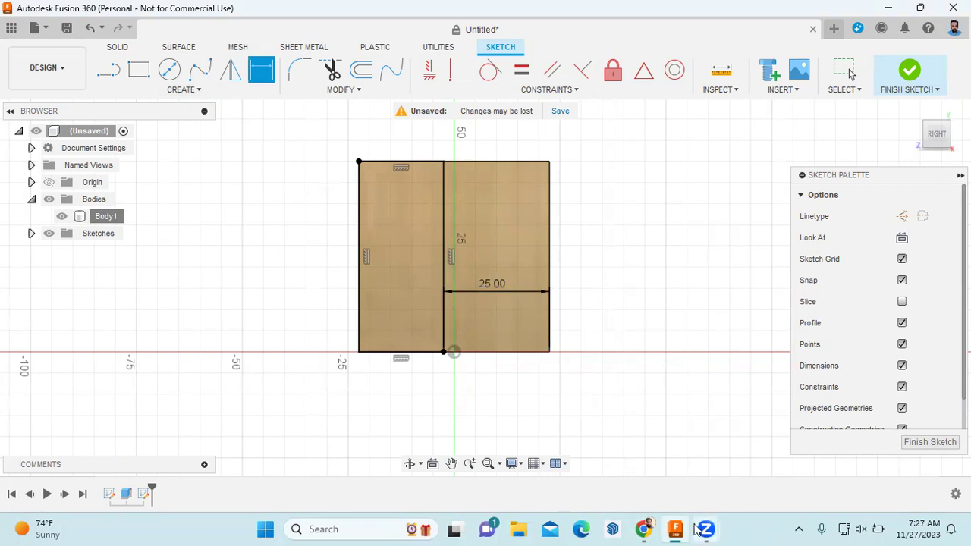
left_click(645, 529)
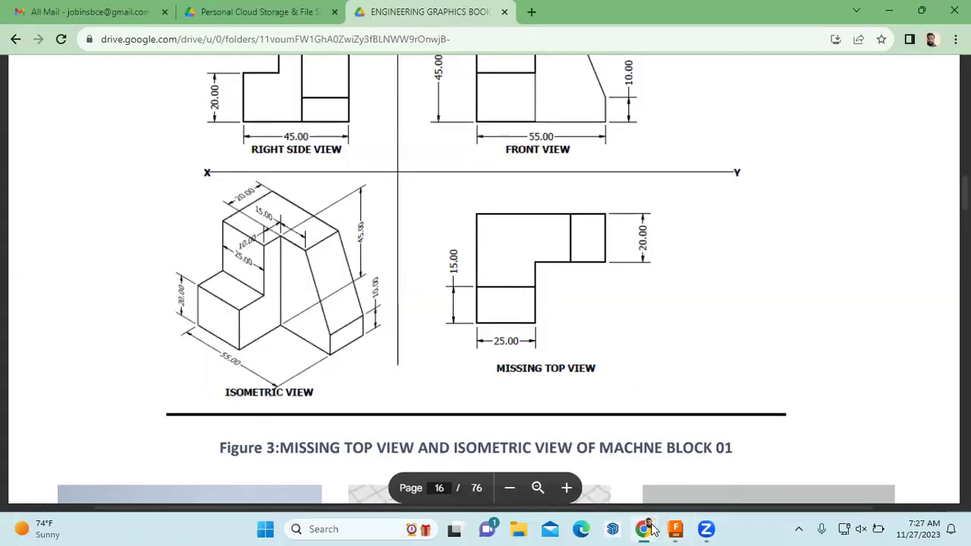
left_click(645, 528)
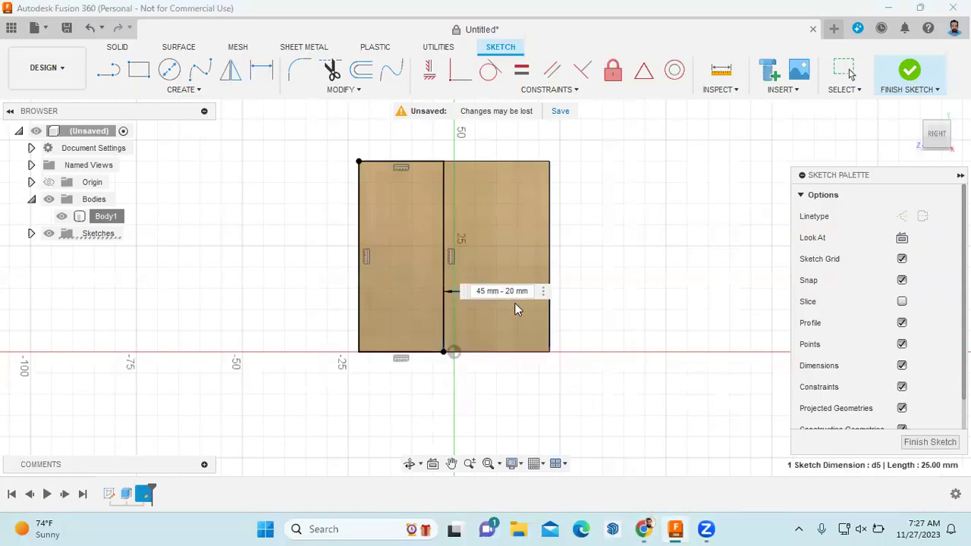
type("20")
key("Return")
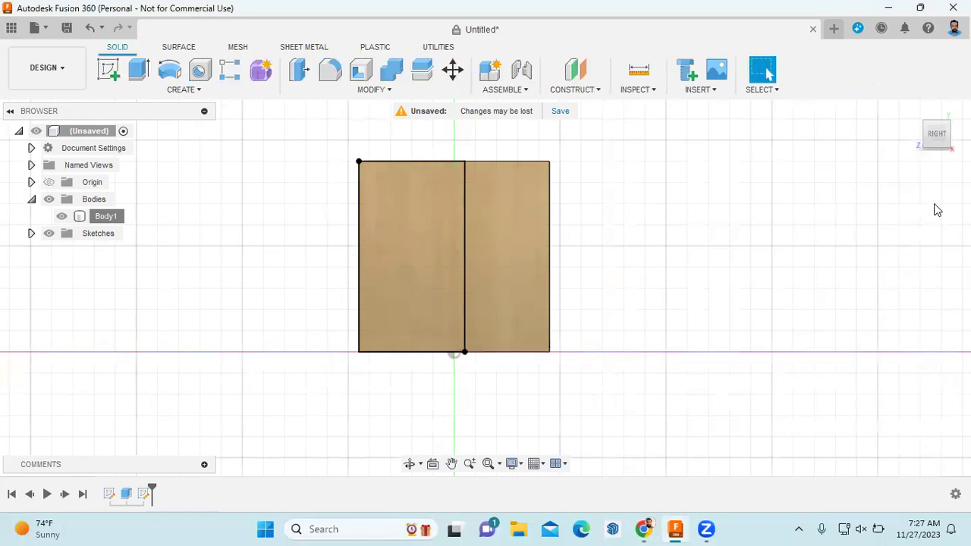
Extrude-cut the side rectangle profile into the block at a depth of -30 mm.
left_click(914, 113)
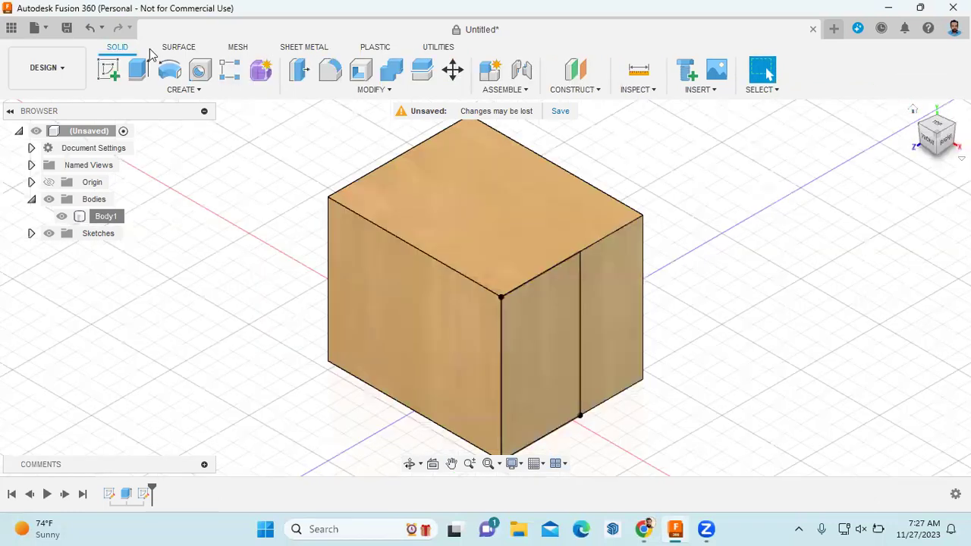
left_click(139, 71)
left_click(556, 367)
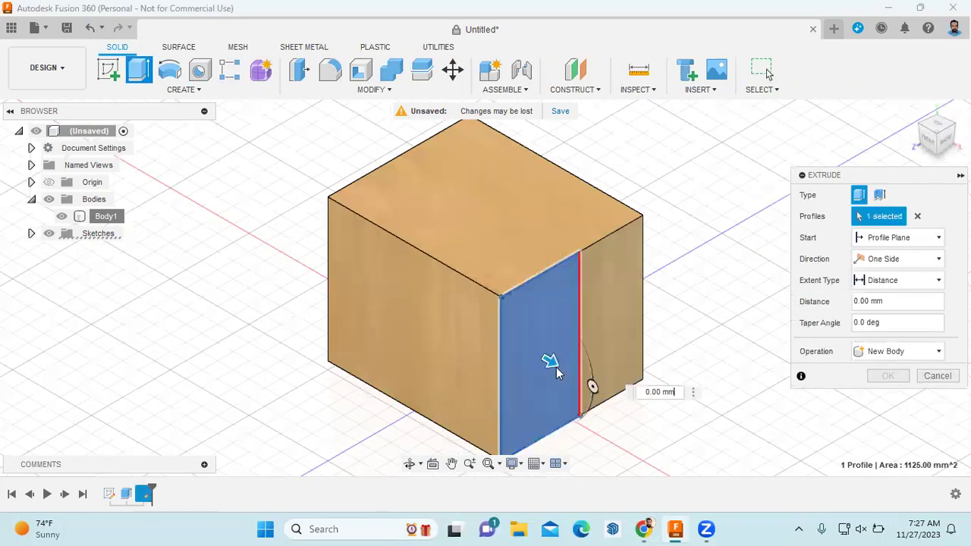
left_click_drag(552, 365, 451, 305)
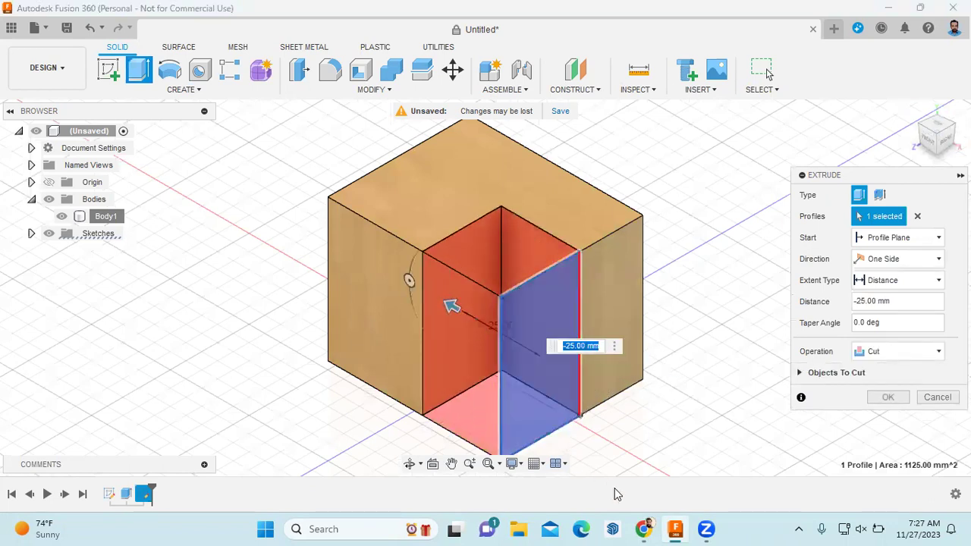
left_click(644, 528)
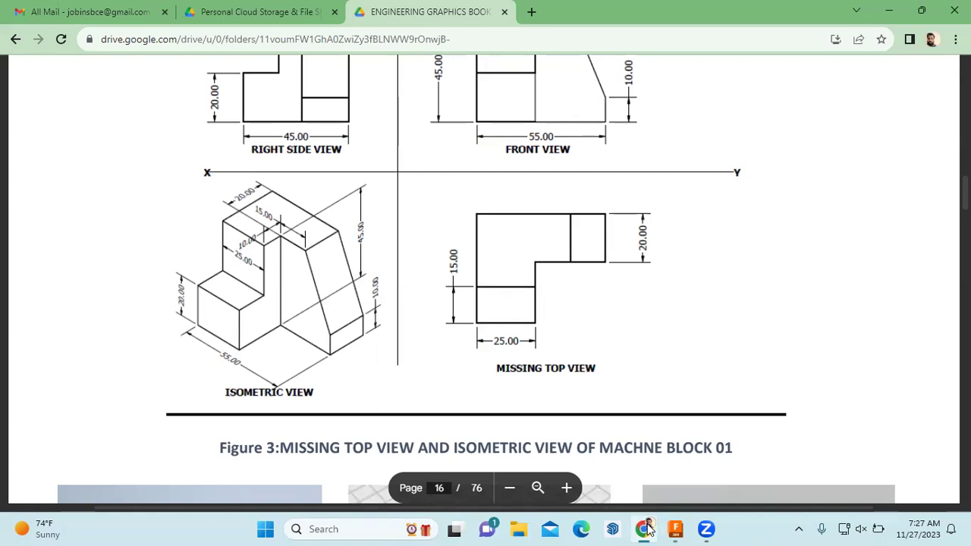
left_click(644, 529)
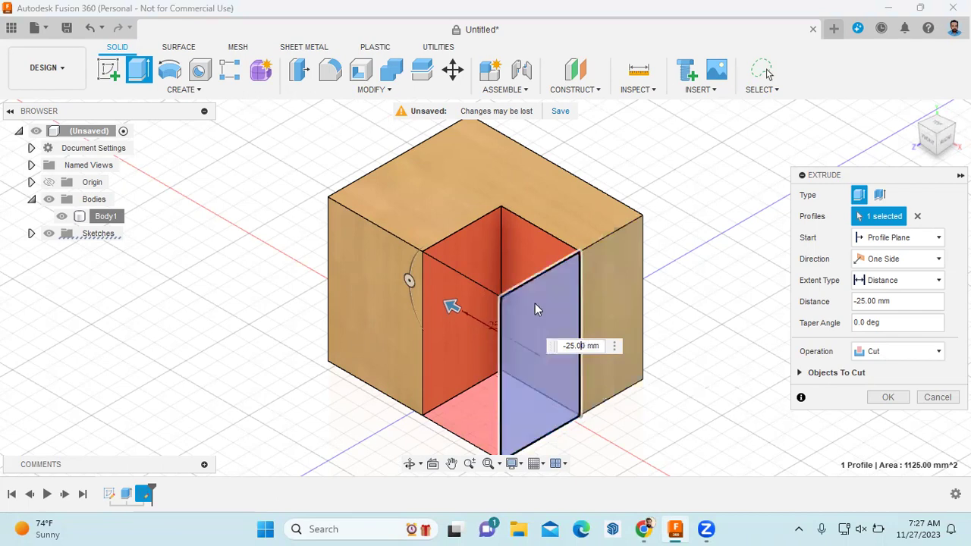
left_click(602, 345)
key("BackSpace")
type("-30")
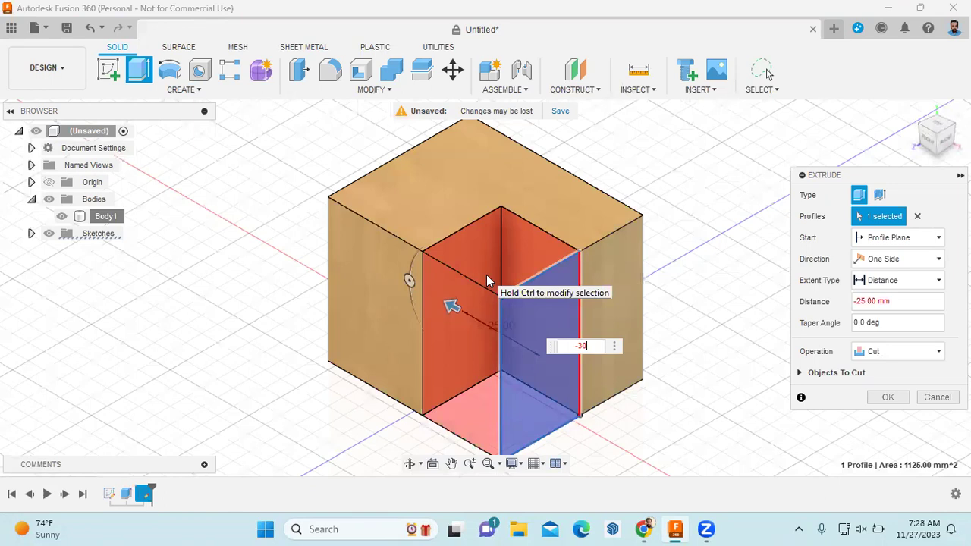
key("Return")
key("Return")
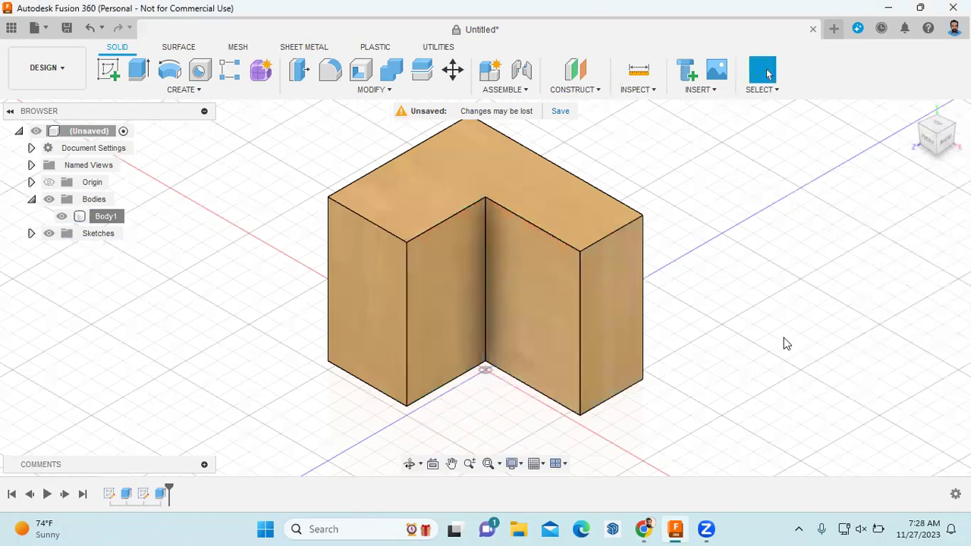
Sketch on the notch face and draw a rectangle from its top-left corner.
left_click(643, 528)
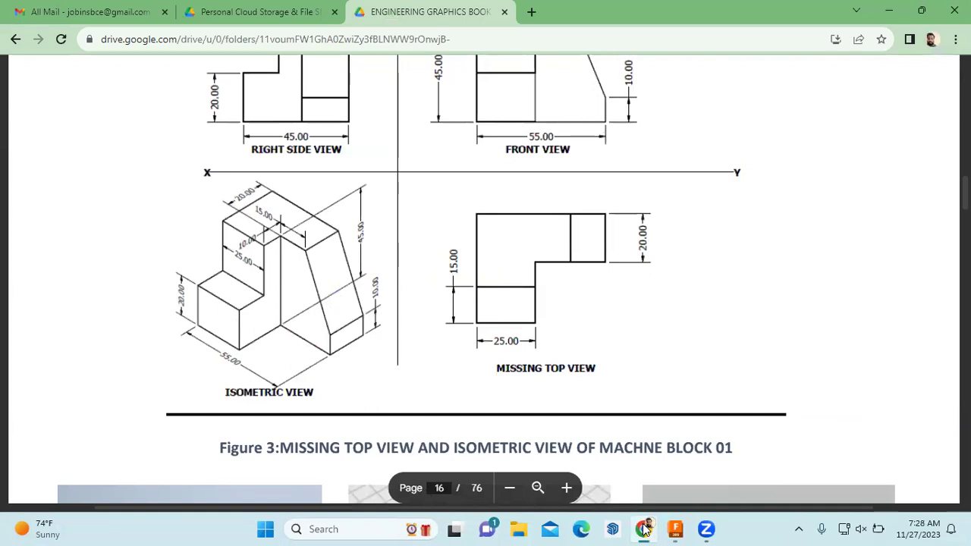
left_click(643, 529)
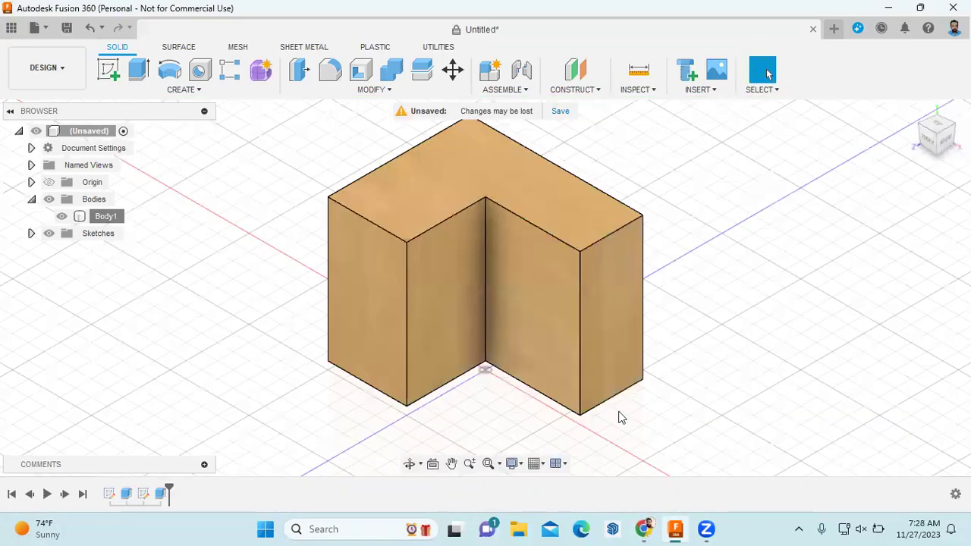
right_click(442, 283)
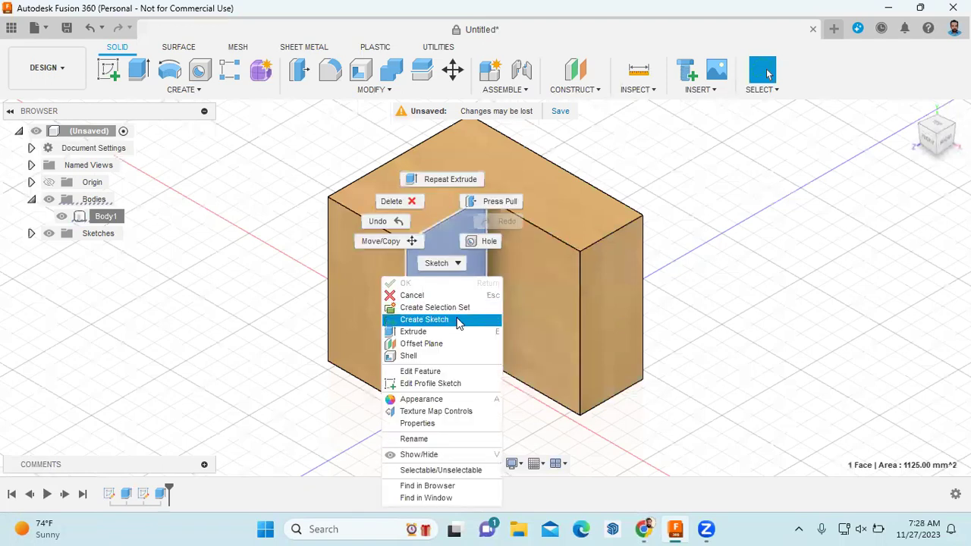
left_click(455, 319)
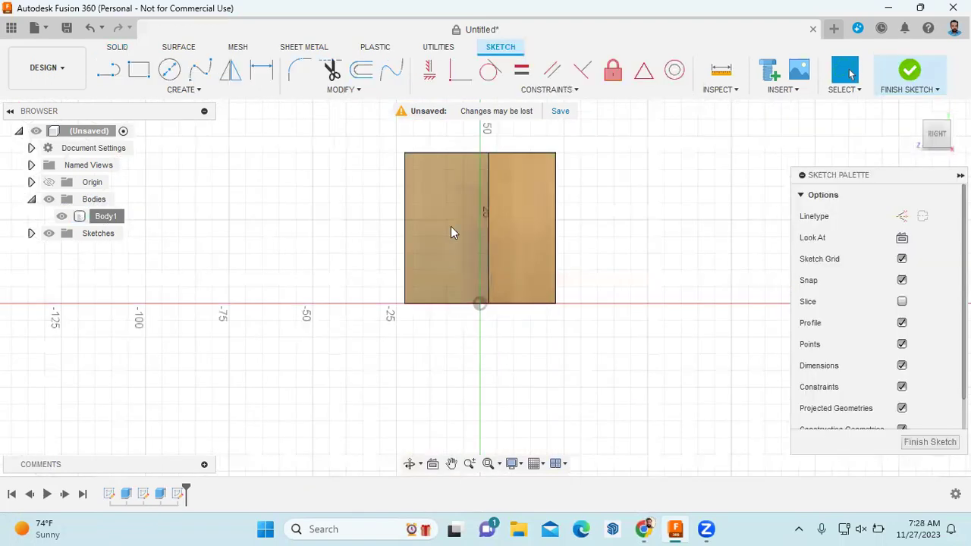
left_click(139, 70)
left_click(377, 193)
left_click(461, 331)
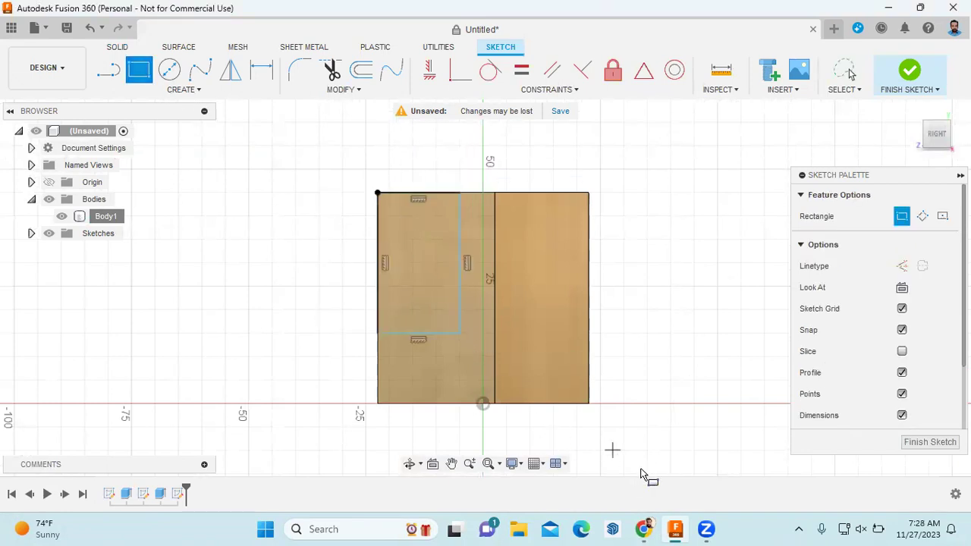
Scroll through the reference PDF to review Figure 3's top views.
left_click(643, 529)
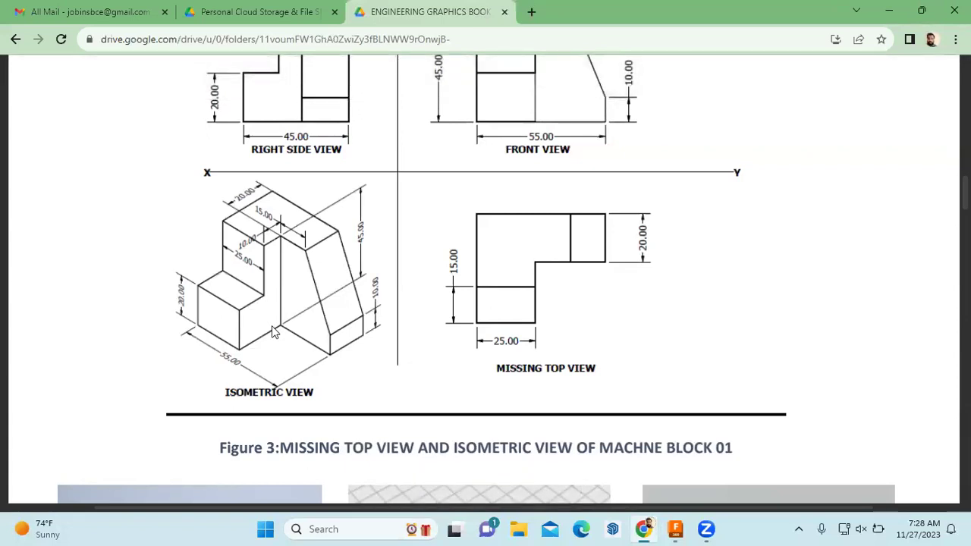
scroll(274, 332, "up", 2)
scroll(274, 331, "down", 1)
scroll(274, 332, "up", 1)
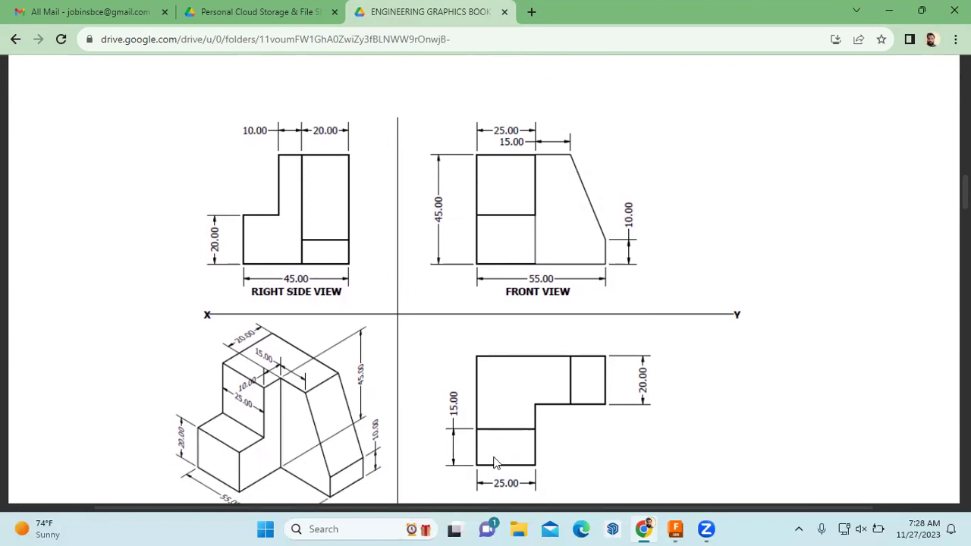
Dimension the rectangle's right side 30 mm from the face's right edge.
left_click(670, 519)
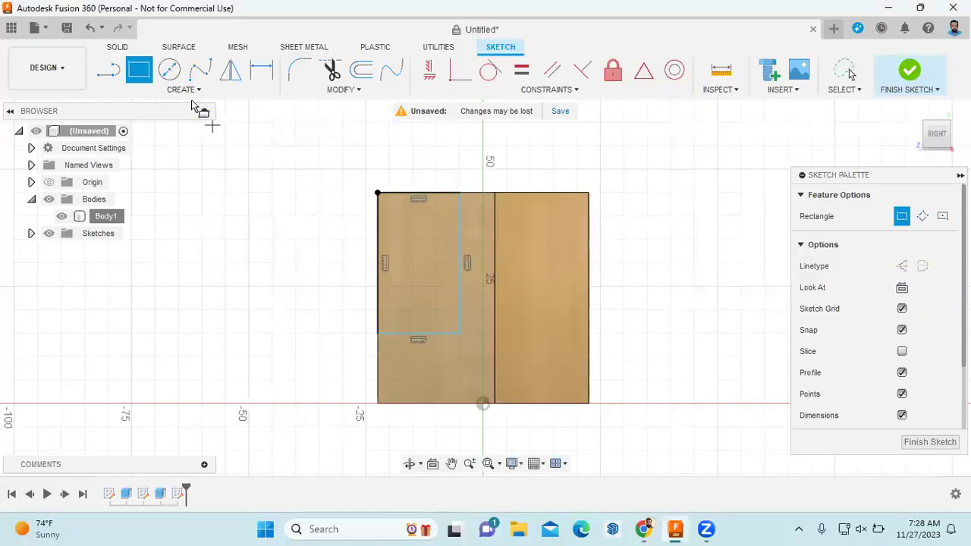
key("d")
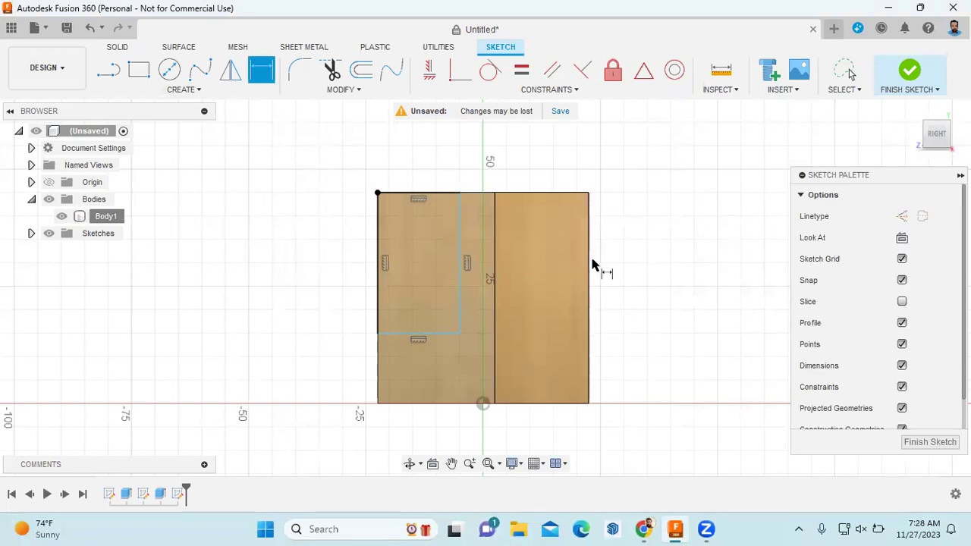
left_click(589, 264)
left_click(461, 254)
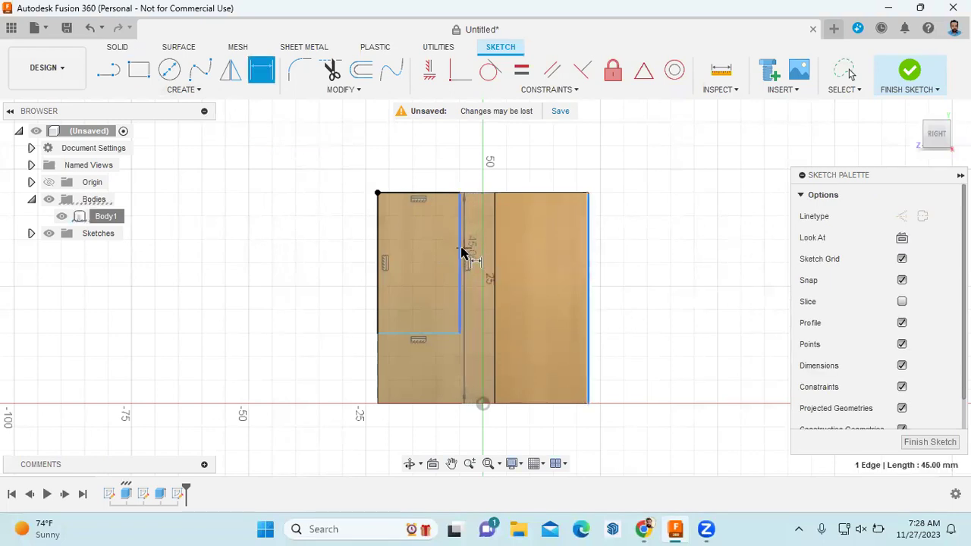
left_click(546, 256)
type("30")
key("Return")
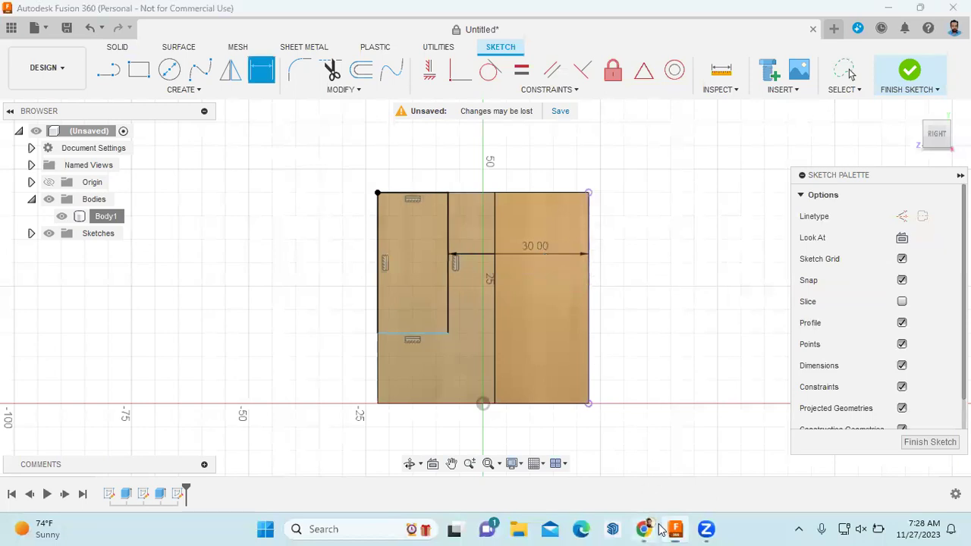
Set the rectangle's bottom side 25 mm above the bottom line.
left_click(643, 528)
mouse_move(675, 529)
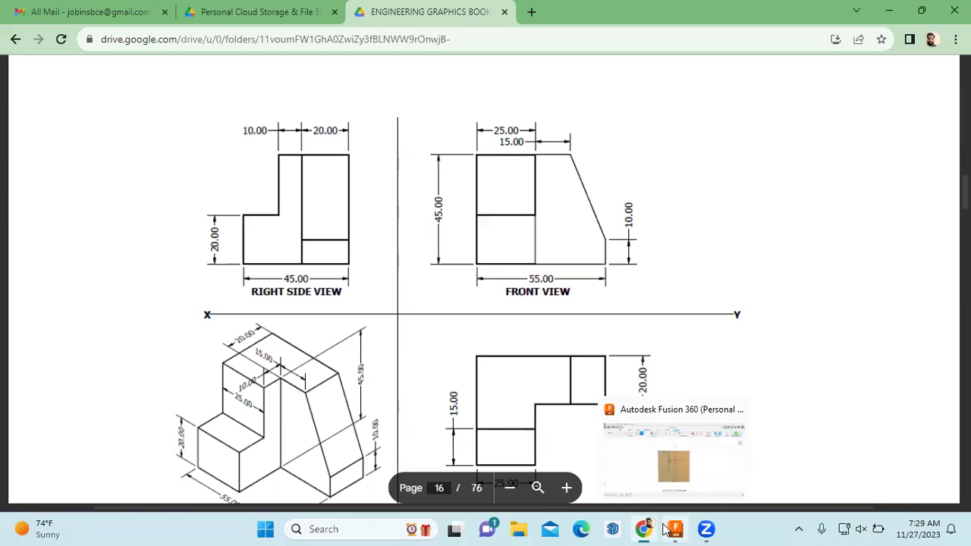
mouse_move(562, 377)
left_click(675, 529)
left_click(422, 402)
left_click(391, 334)
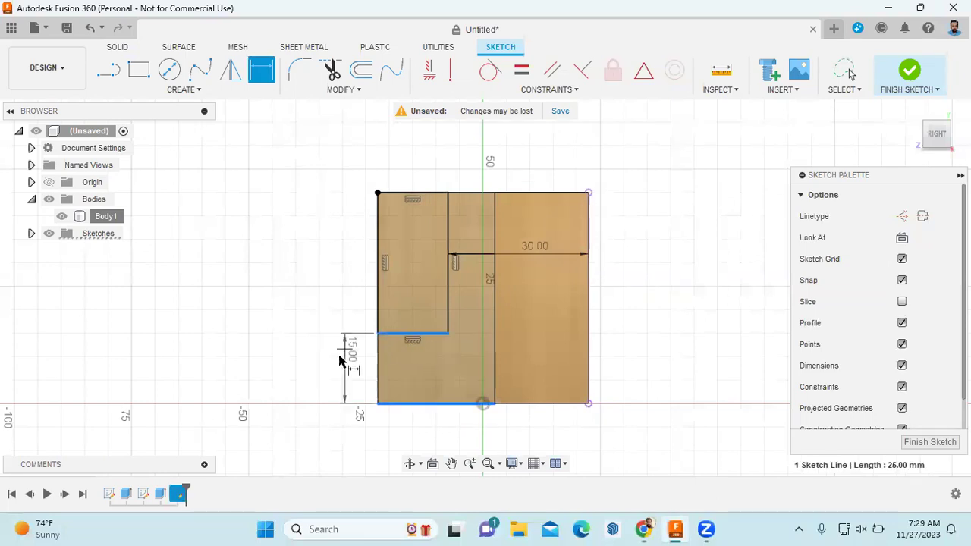
left_click(342, 362)
key("BackSpace")
type("45,2")
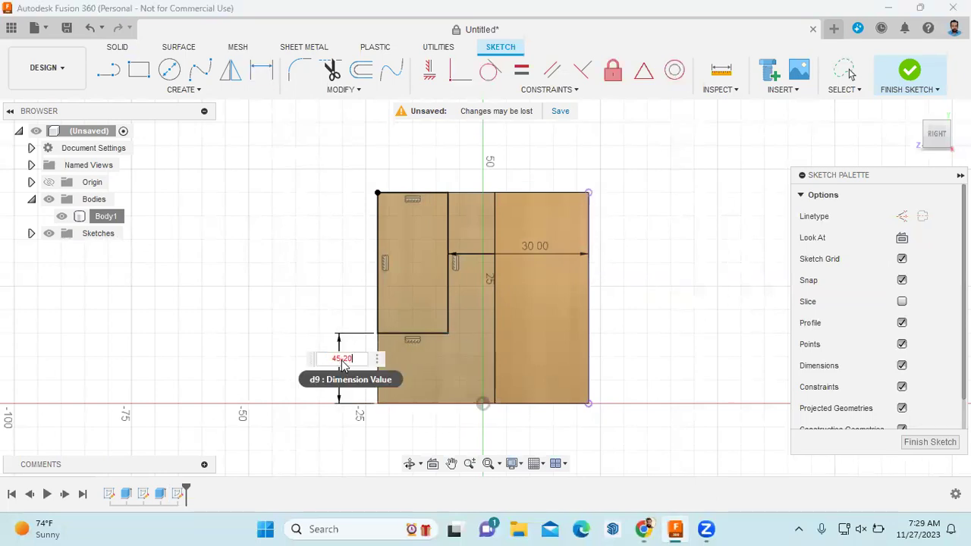
key("Return")
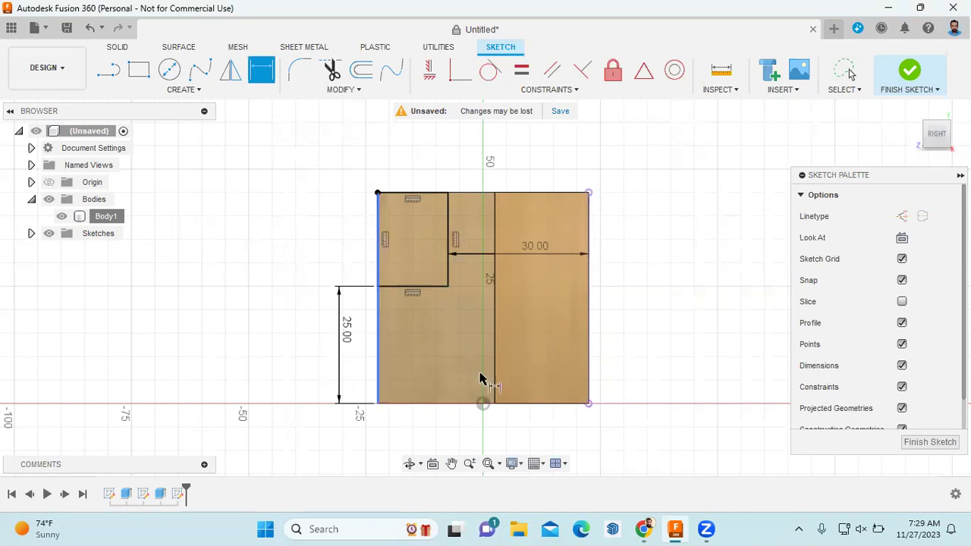
Compare with the reference drawing and finish the sketch.
left_click(643, 528)
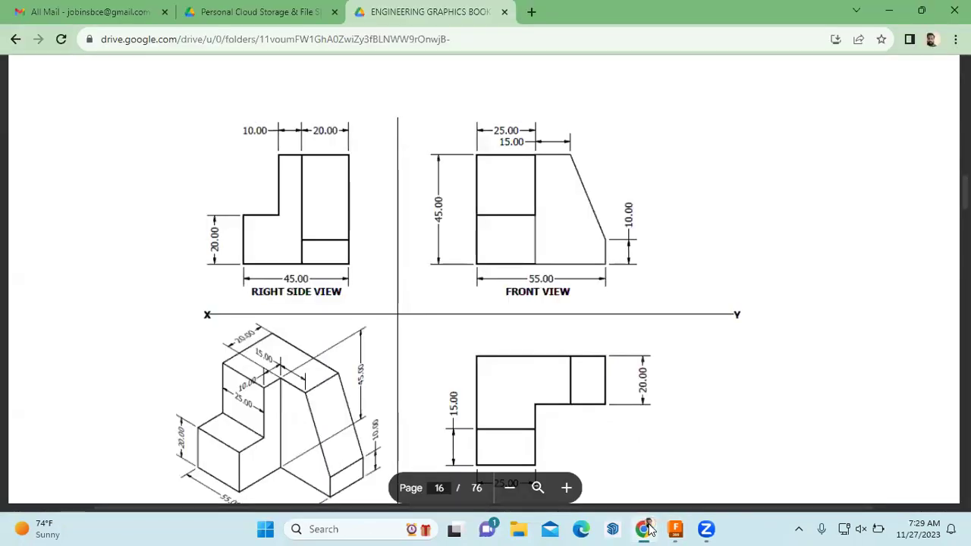
scroll(464, 347, "down", 1)
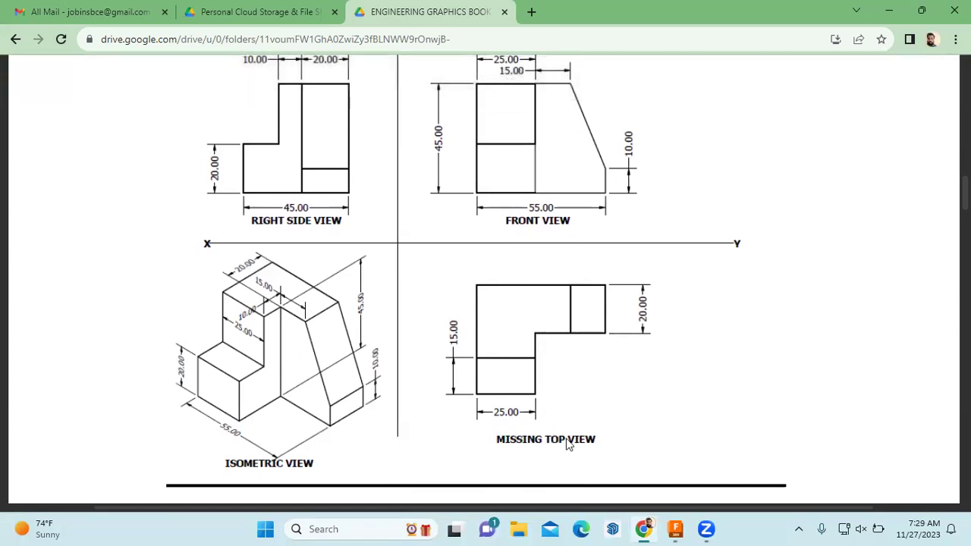
left_click(674, 529)
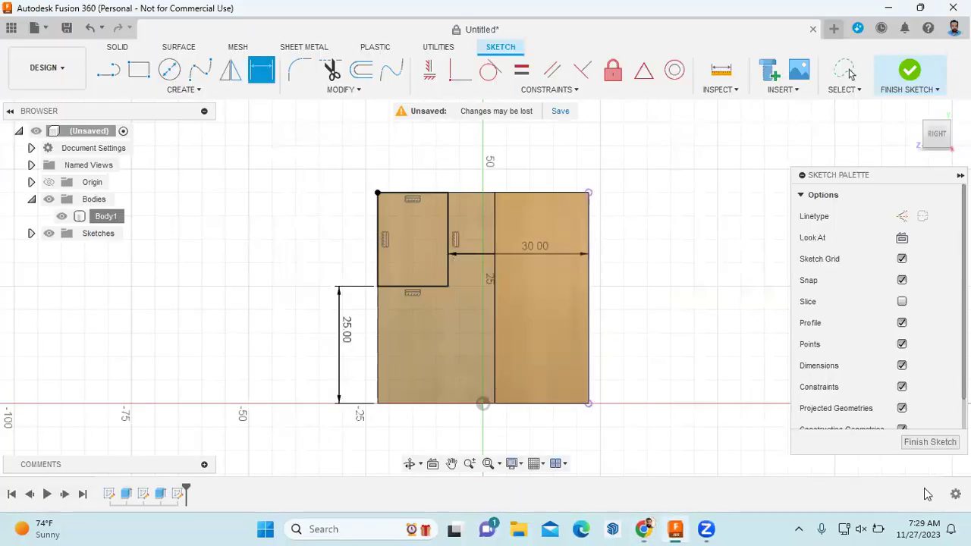
left_click(920, 449)
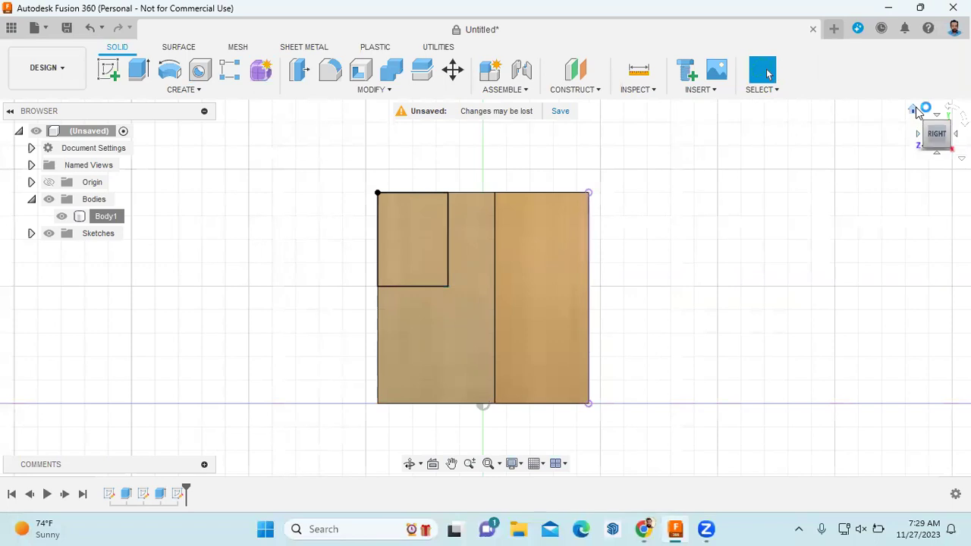
From the home view, extrude-cut the small rectangle profile 50 mm into the block.
left_click(915, 110)
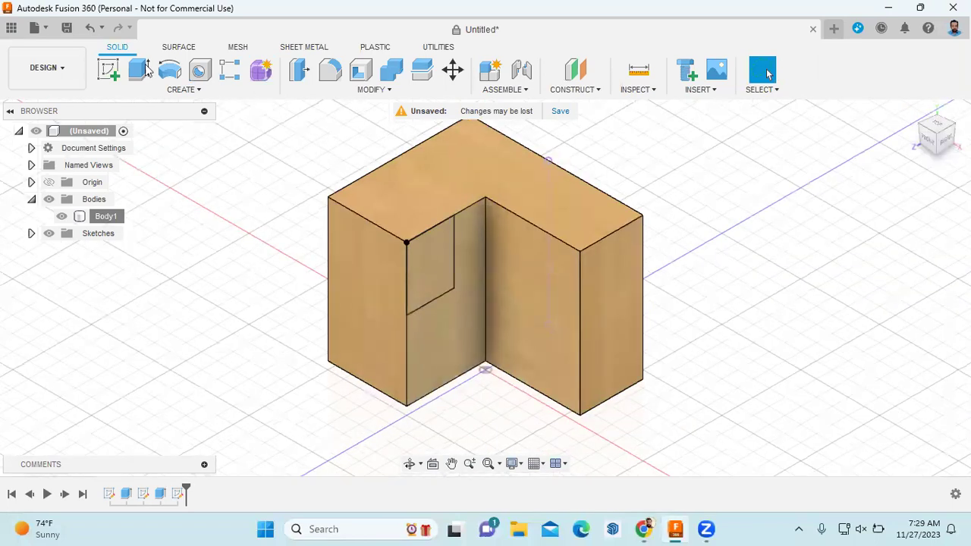
key("e")
left_click(433, 261)
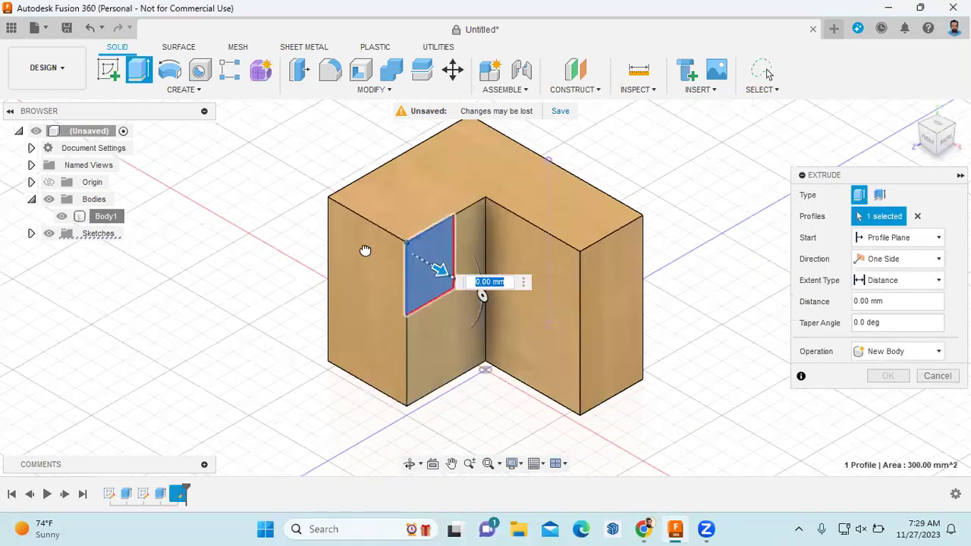
left_click_drag(481, 286, 364, 253)
left_click(879, 396)
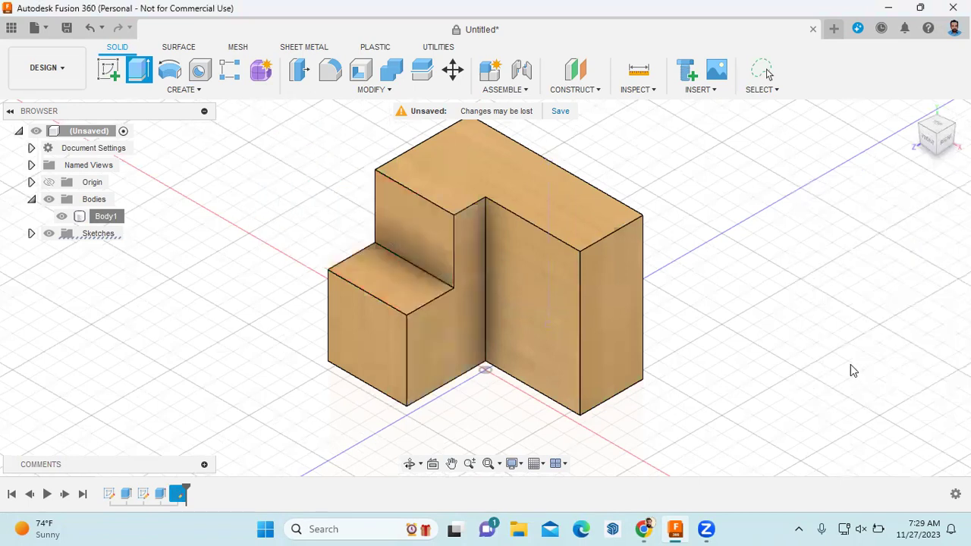
Compare the stepped block against the reference drawing PDF.
left_click(643, 528)
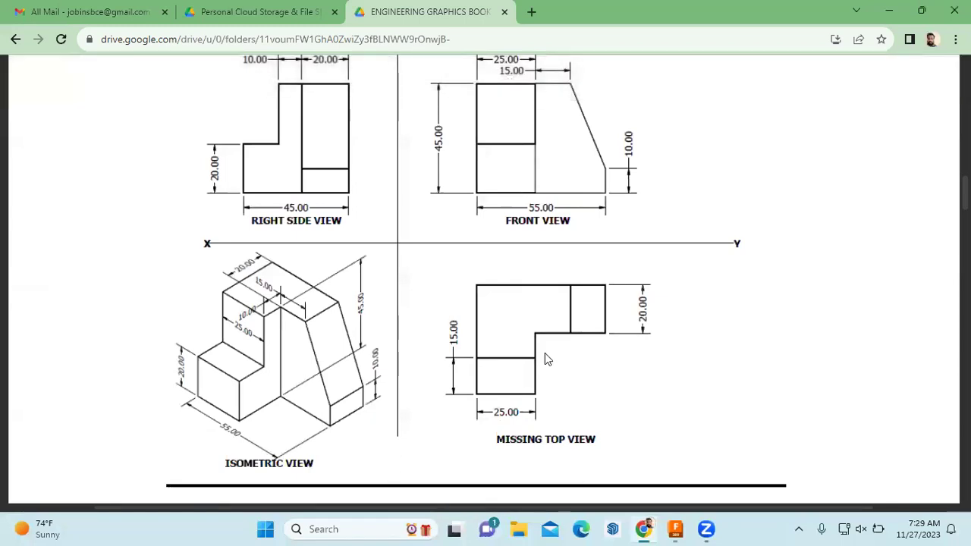
scroll(545, 353, "up", 1)
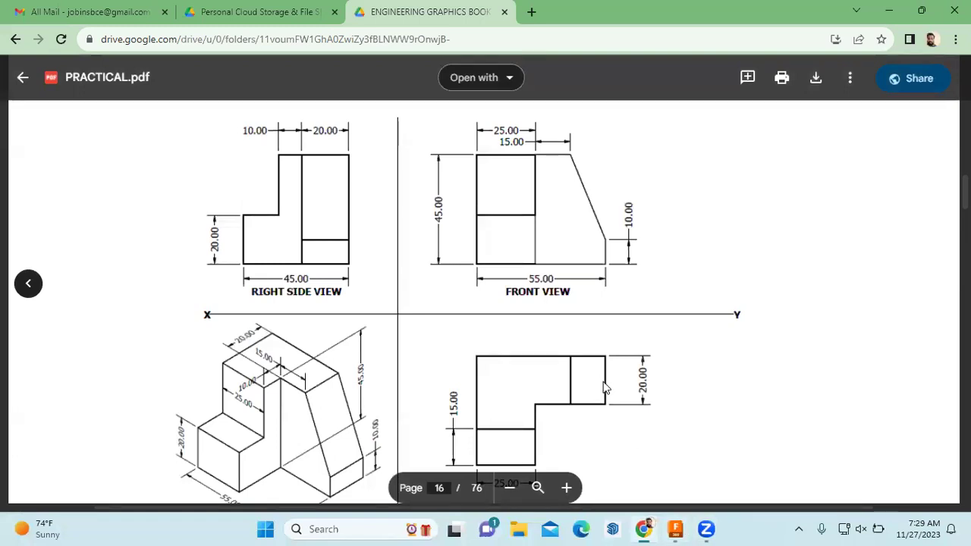
scroll(604, 386, "down", 1)
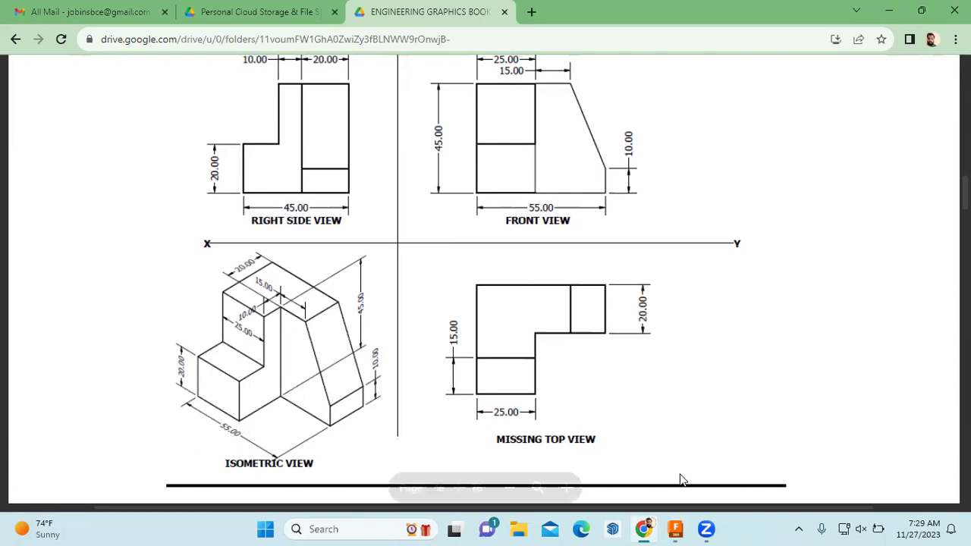
left_click(675, 529)
Start a sketch on the tall side face and draw a sloped line from the top edge to the right edge.
right_click(548, 325)
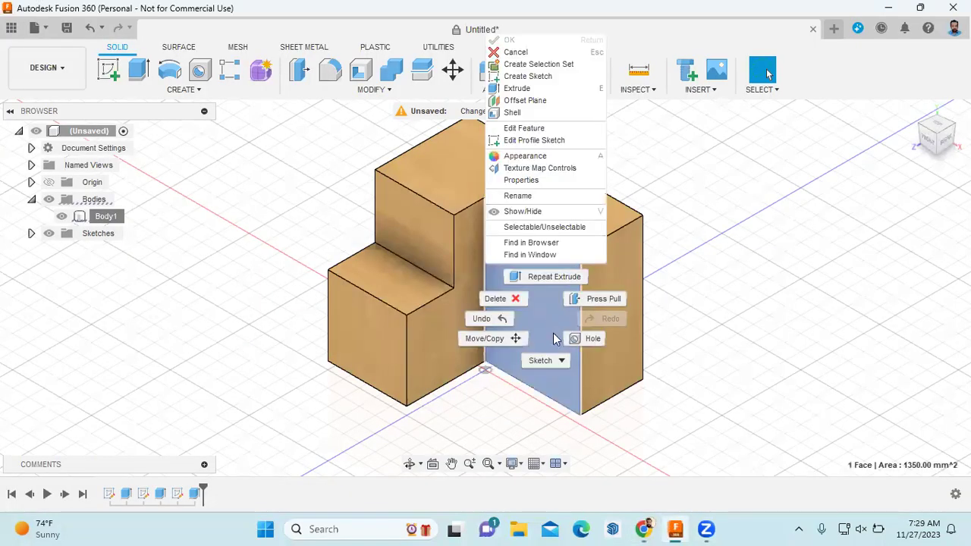
left_click(545, 77)
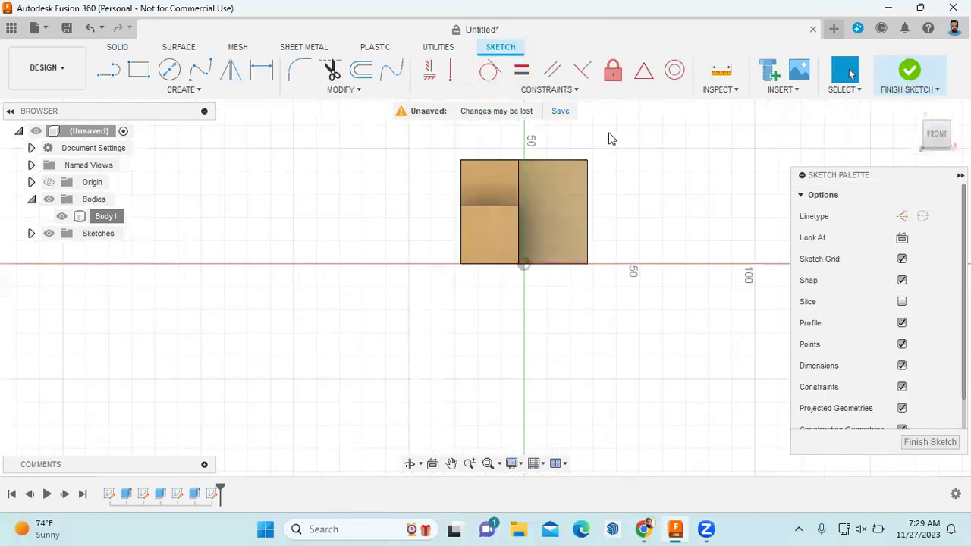
scroll(603, 133, "up", 5)
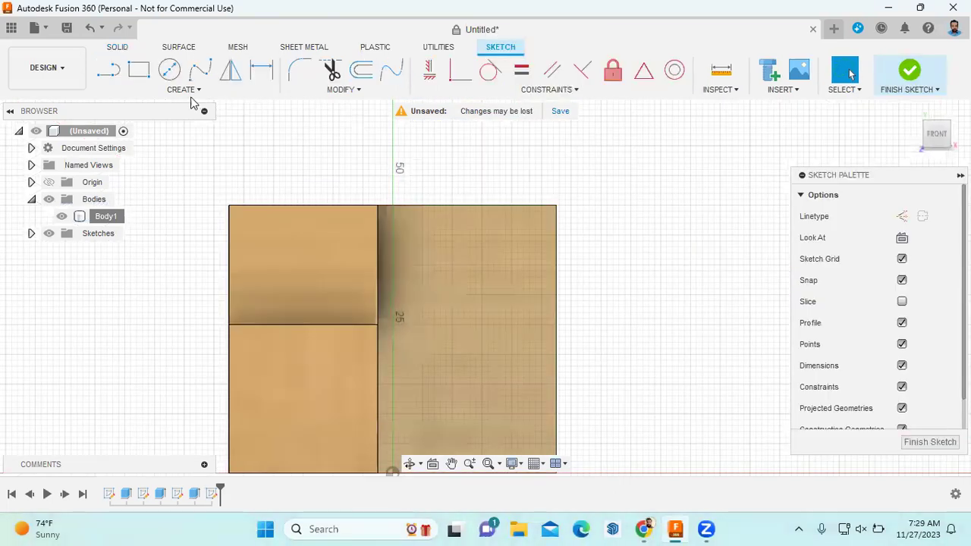
left_click(199, 90)
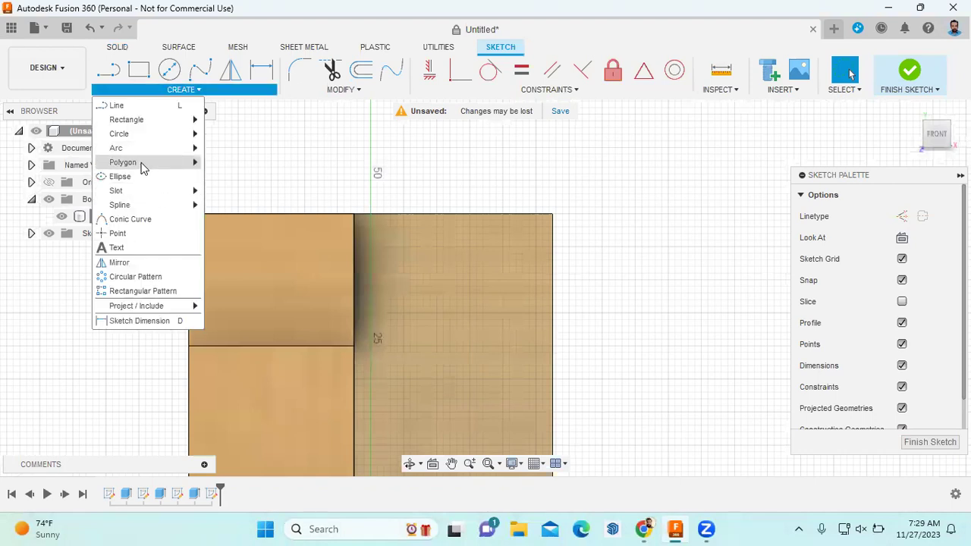
left_click(115, 106)
left_click(434, 212)
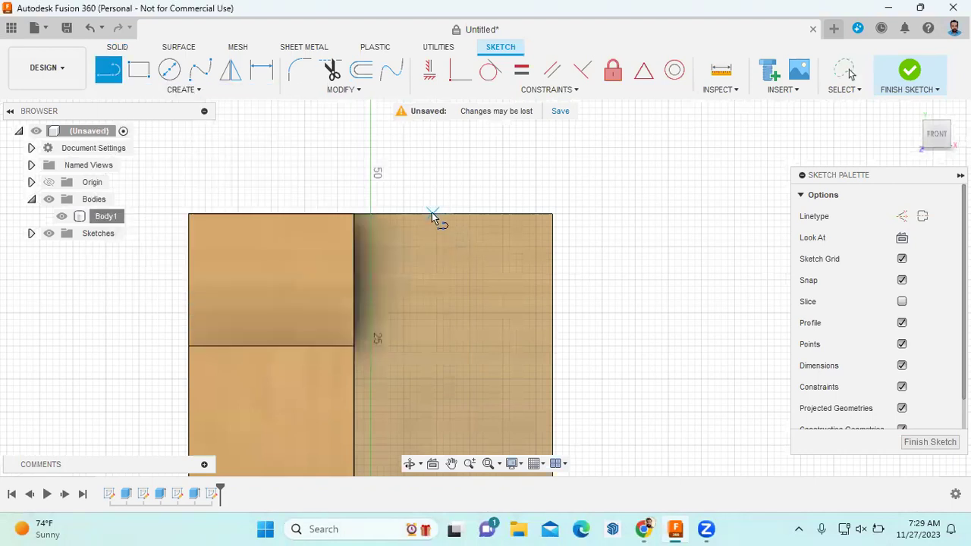
left_click(556, 386)
key("Escape")
scroll(590, 330, "down", 1)
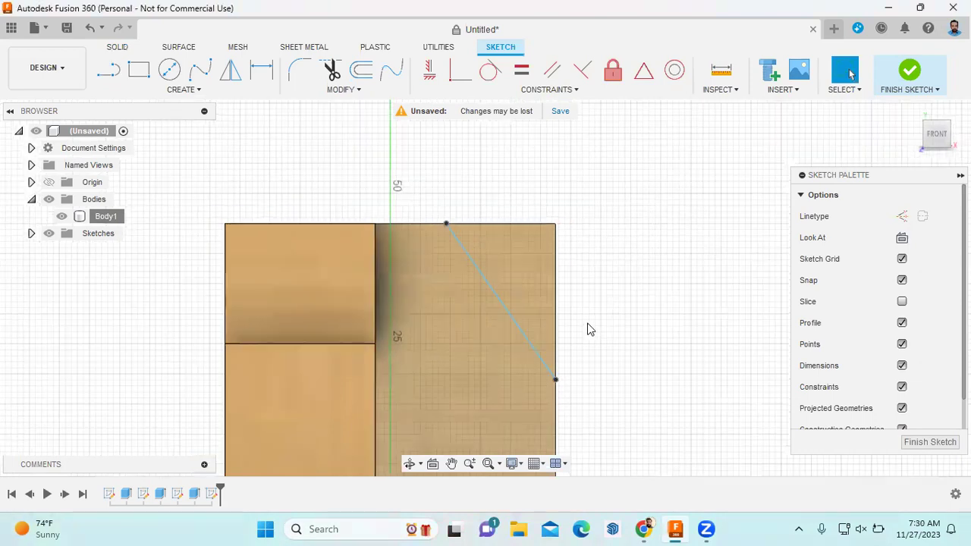
left_click(645, 529)
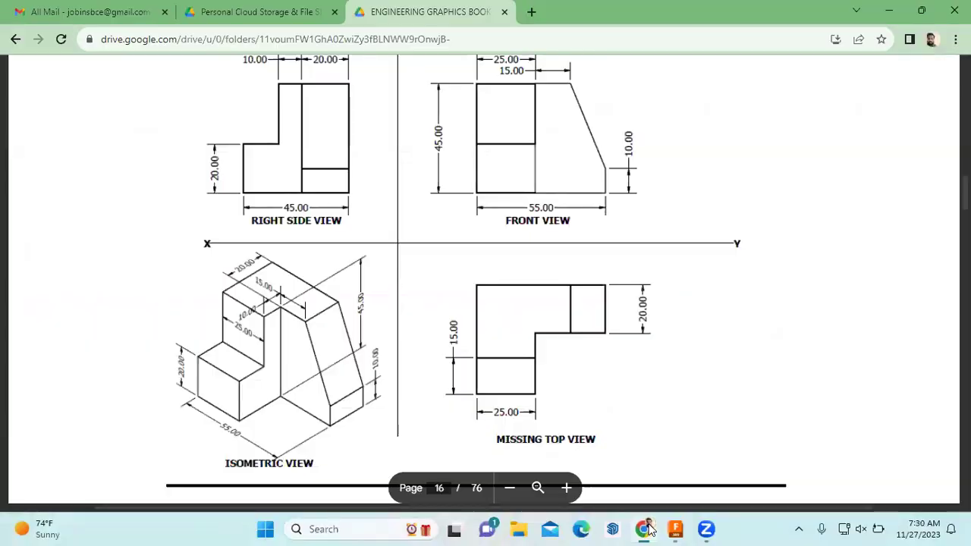
key("alt+Tab")
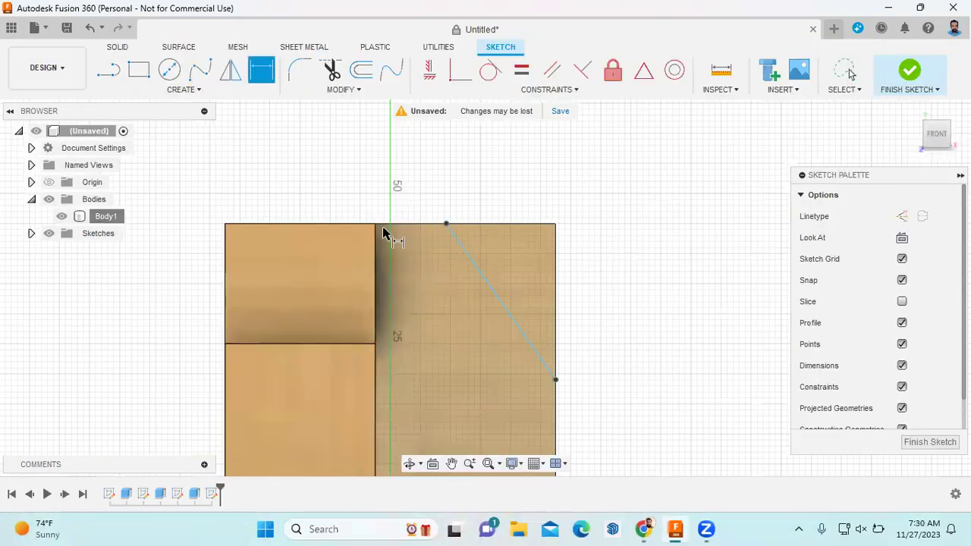
Dimension the slope's top end 15 mm horizontally from the step corner.
left_click(376, 224)
left_click(446, 225)
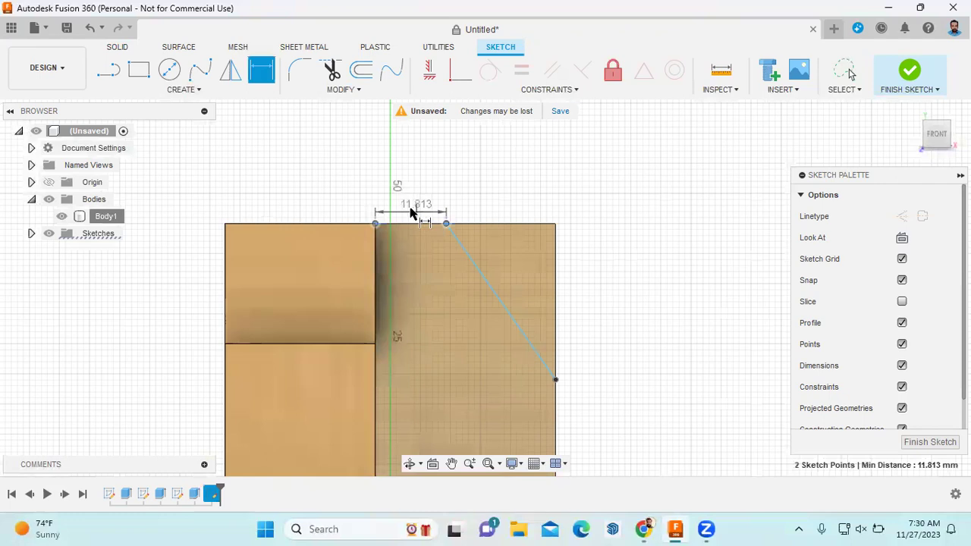
left_click(413, 211)
type("15")
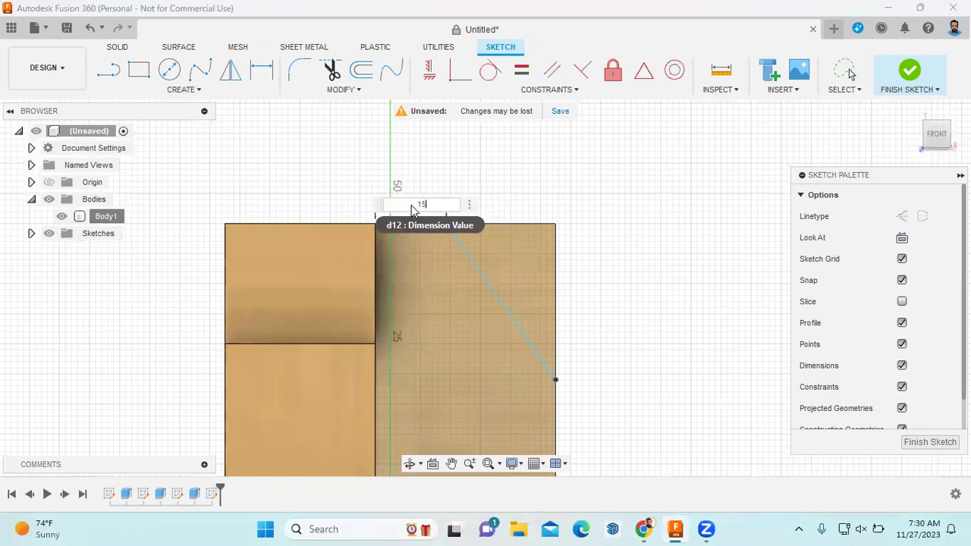
key("Return")
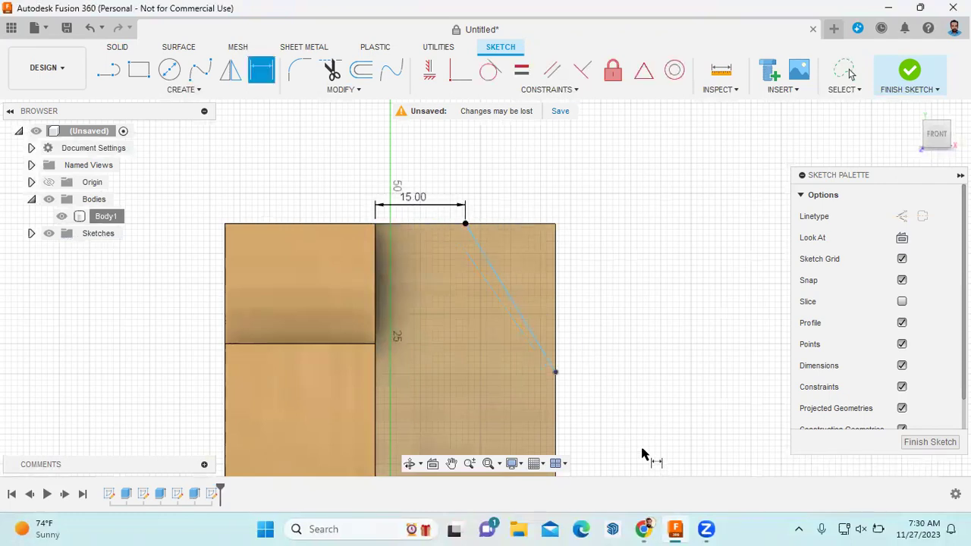
Dimension the slope's lower end 10 mm up from the base.
left_click(644, 529)
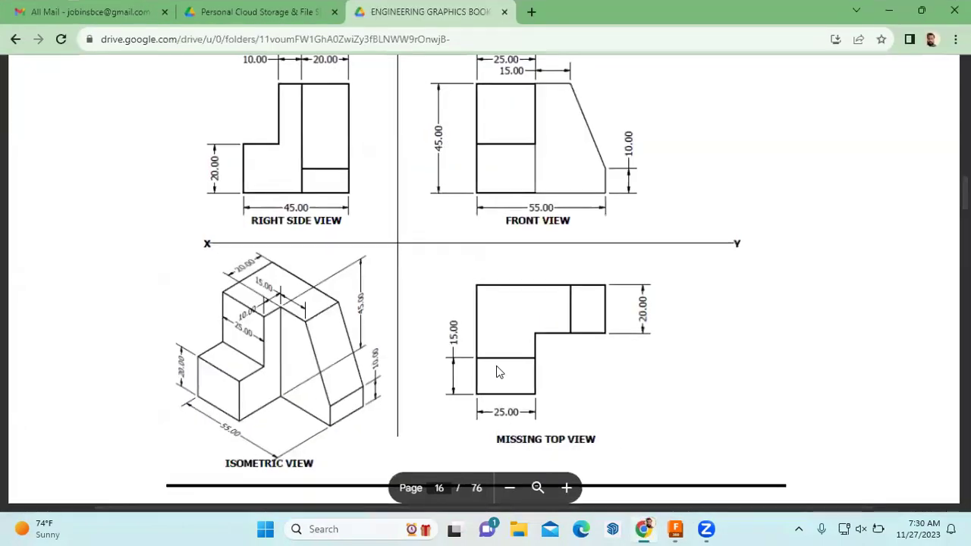
left_click(675, 529)
scroll(565, 297, "down", 2)
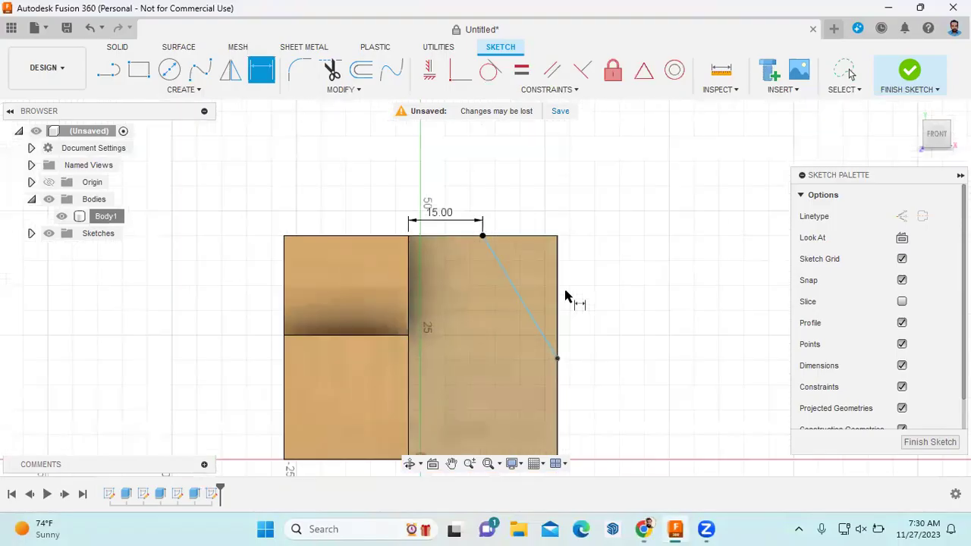
scroll(570, 300, "down", 2)
scroll(565, 439, "up", 2)
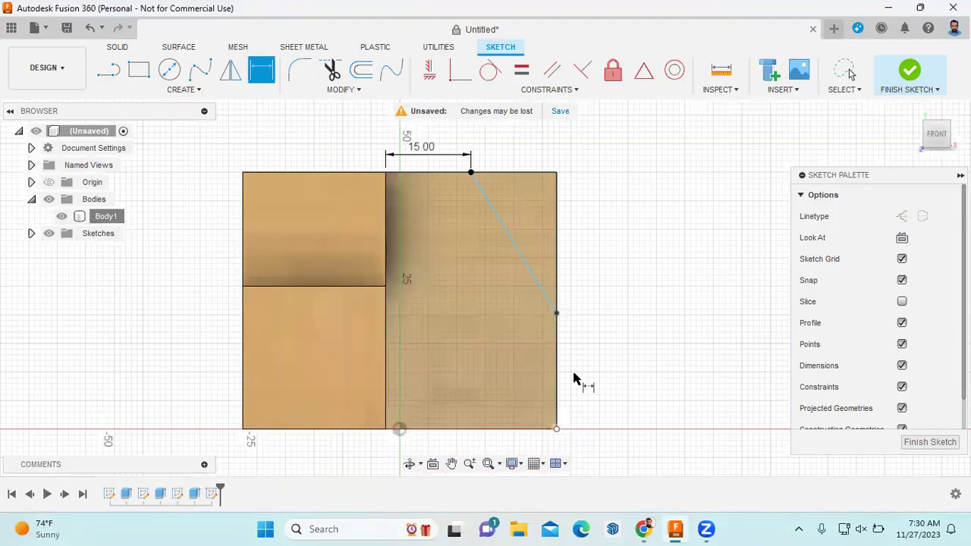
left_click(558, 314)
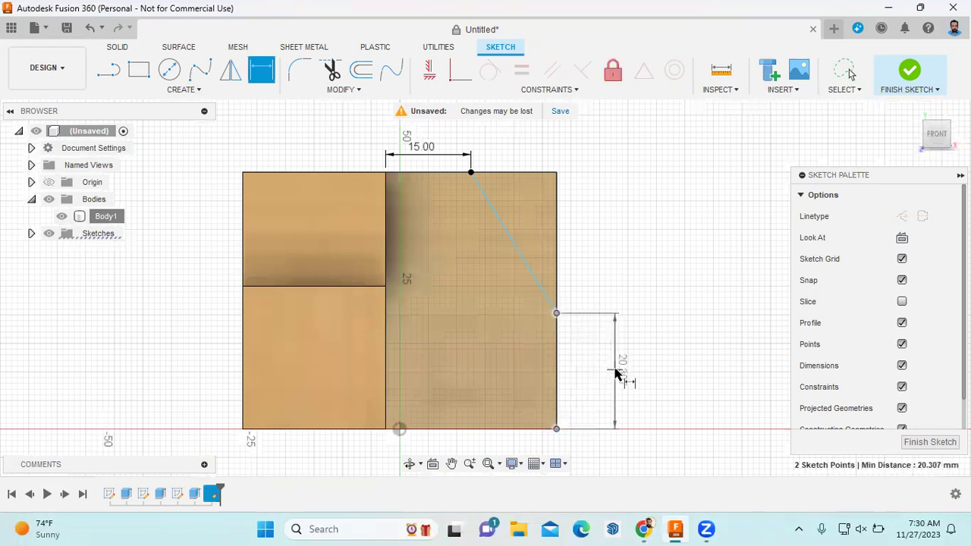
left_click(627, 373)
type("10")
key("Return")
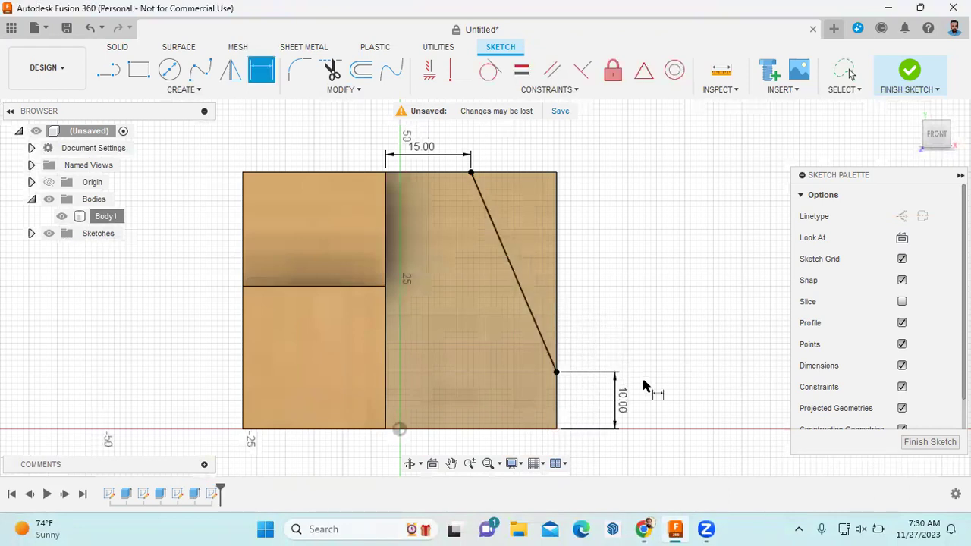
scroll(522, 390, "down", 2)
scroll(595, 261, "up", 1)
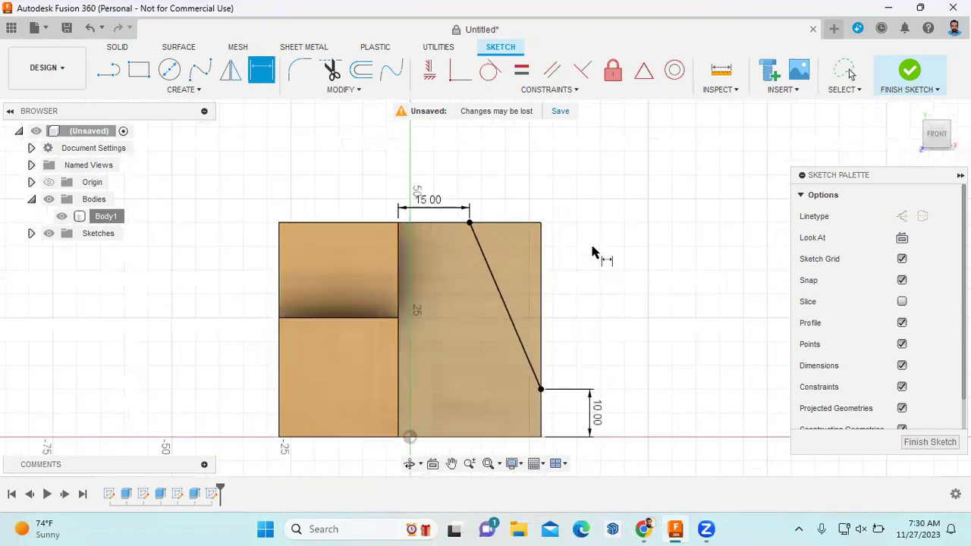
Close a line outline around the slope outside the body and finish the sketch.
left_click(108, 71)
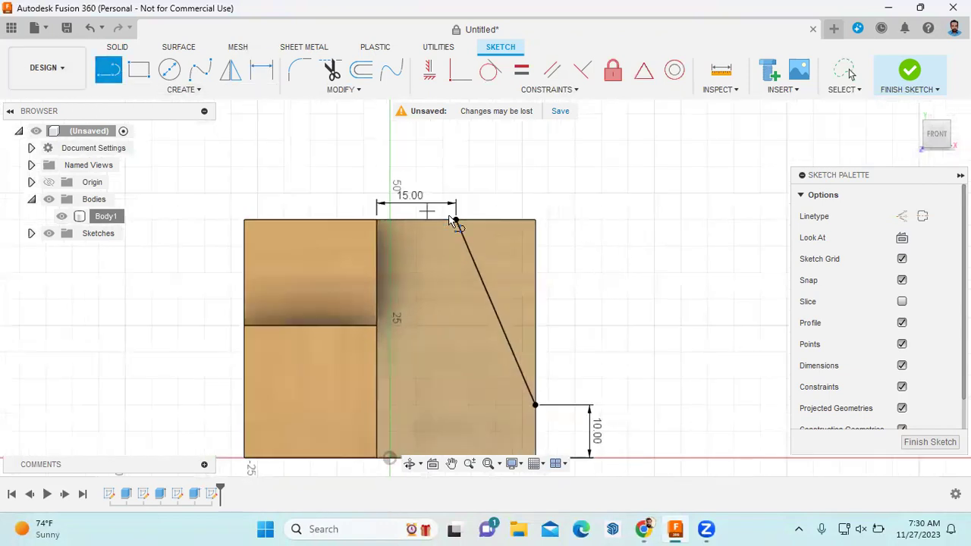
left_click(456, 220)
left_click(548, 141)
left_click(653, 247)
left_click(681, 393)
left_click(535, 406)
left_click(924, 447)
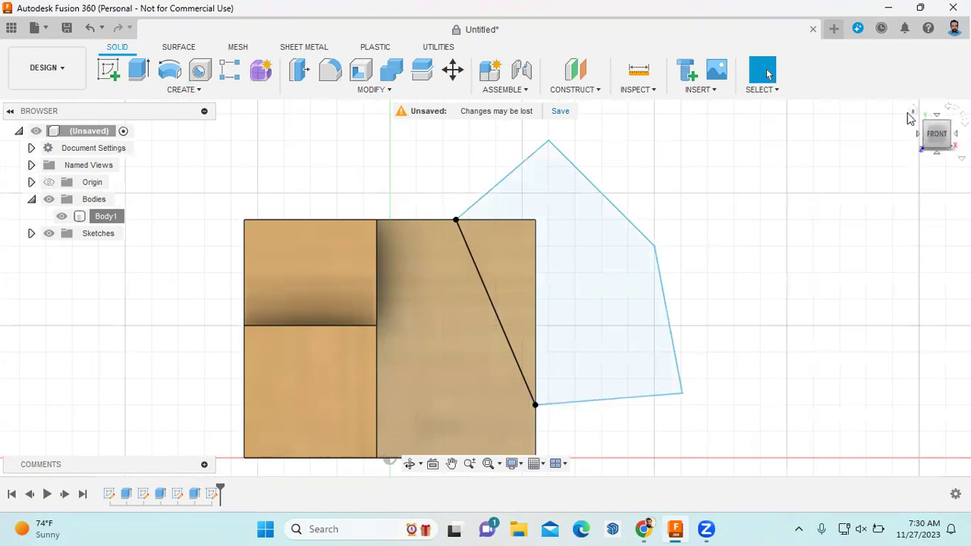
Extrude-cut both new profile regions 35 mm into the block, leaving a slanted face.
left_click(914, 111)
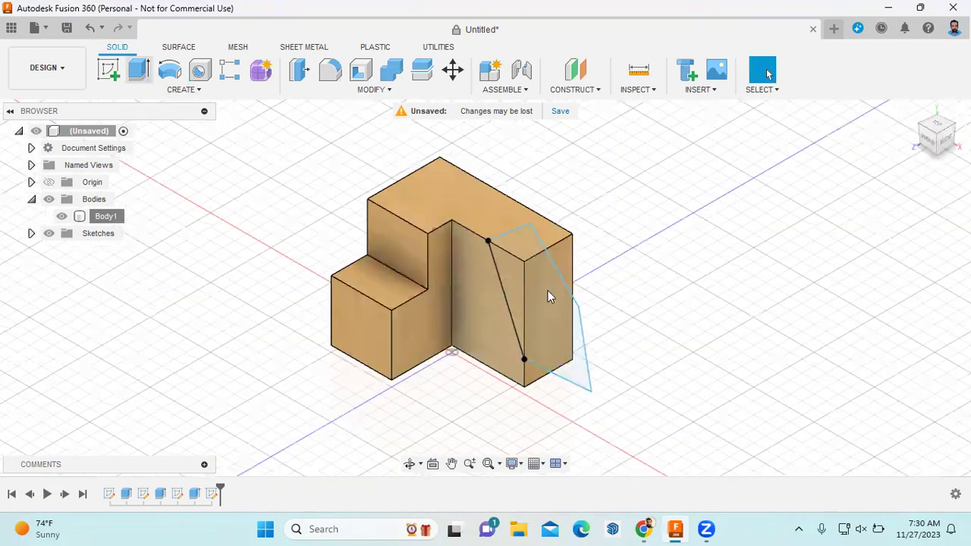
left_click(519, 293)
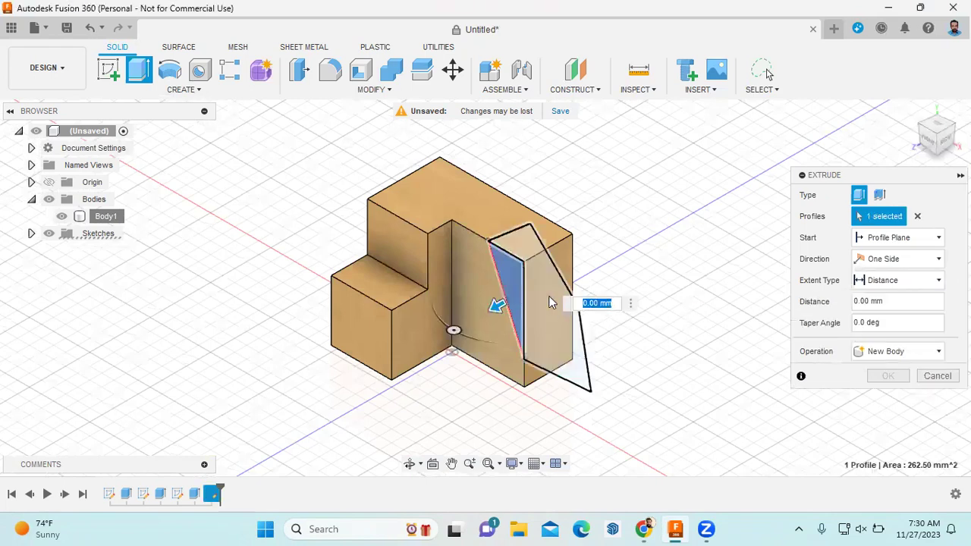
left_click(547, 303)
mouse_move(529, 306)
left_mouse_down()
mouse_move(623, 269)
mouse_move(637, 279)
left_mouse_up()
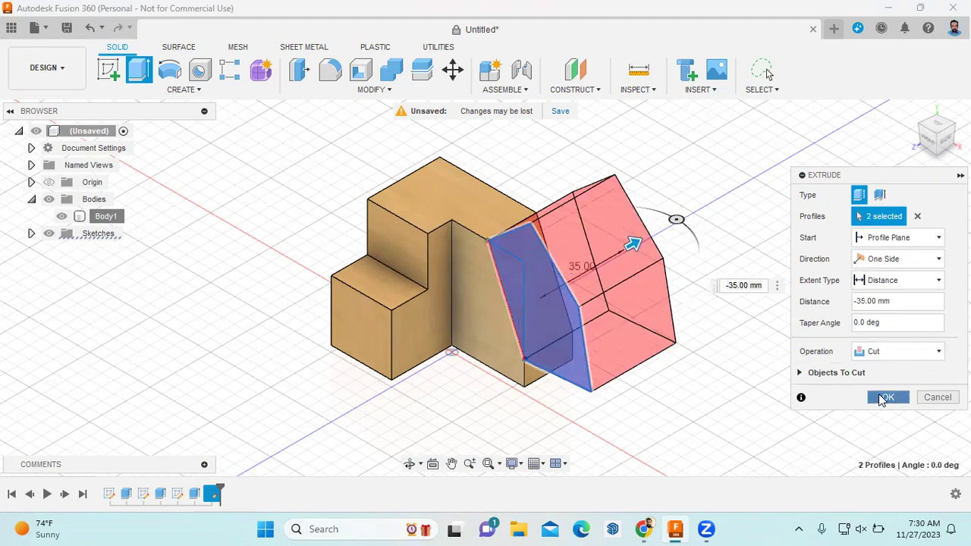
left_click(886, 397)
scroll(609, 318, "up", 1)
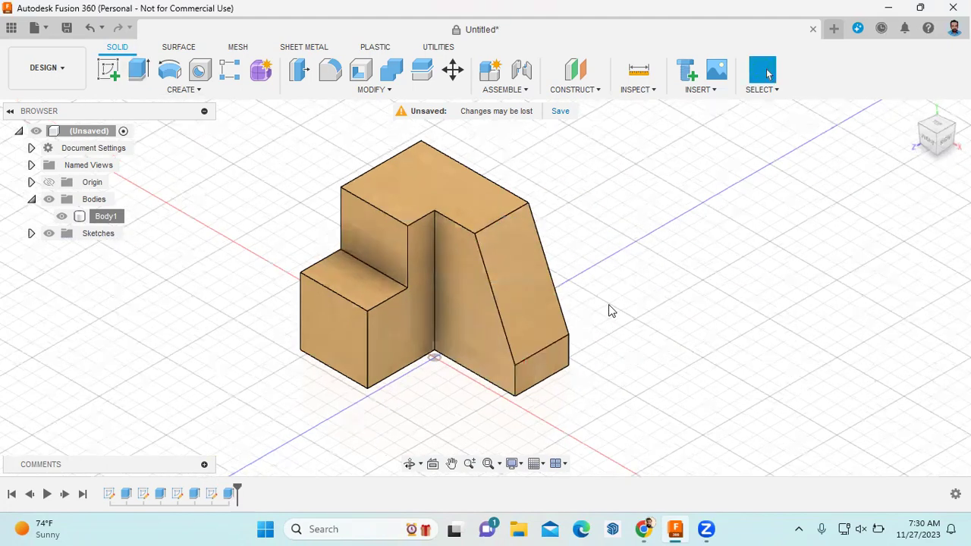
scroll(608, 304, "up", 3)
scroll(601, 311, "down", 4)
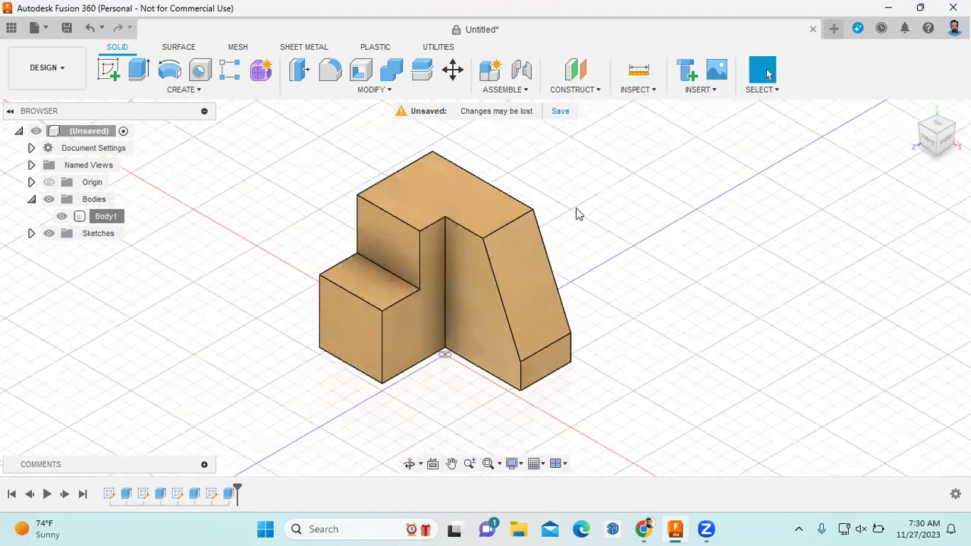
scroll(577, 212, "up", 2)
left_click(643, 528)
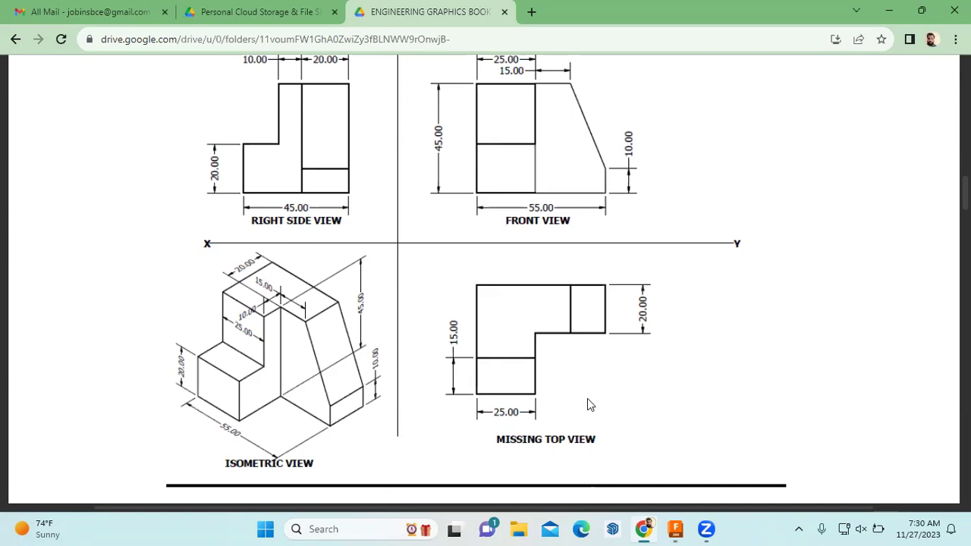
left_click(678, 529)
scroll(548, 254, "down", 1)
Switch the workspace to Manufacture.
scroll(547, 253, "down", 1)
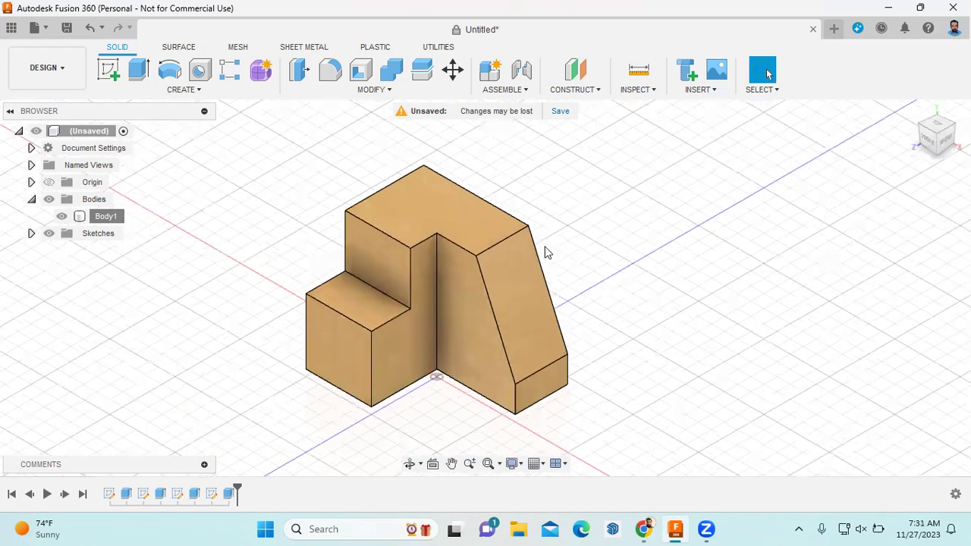
scroll(476, 357, "up", 1)
scroll(501, 261, "down", 1)
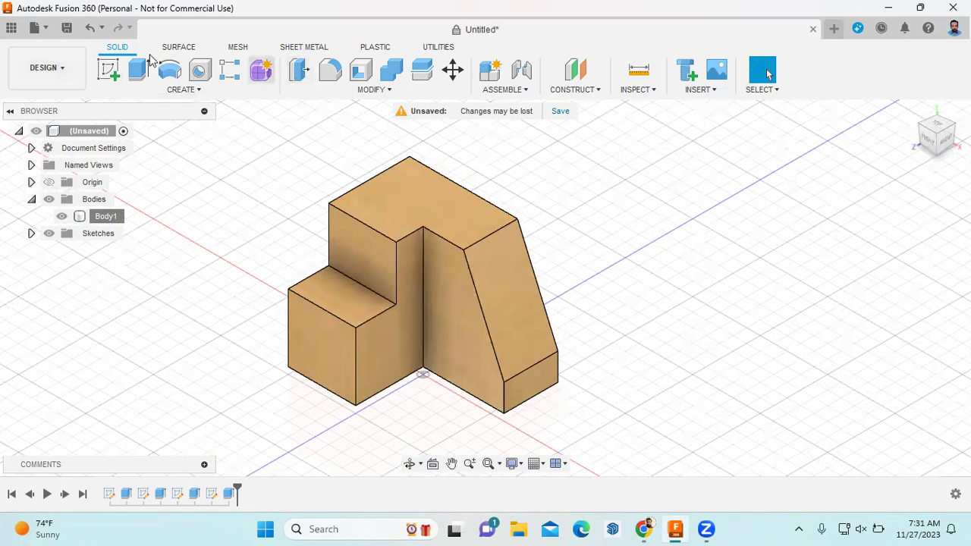
left_click(69, 75)
left_click(89, 230)
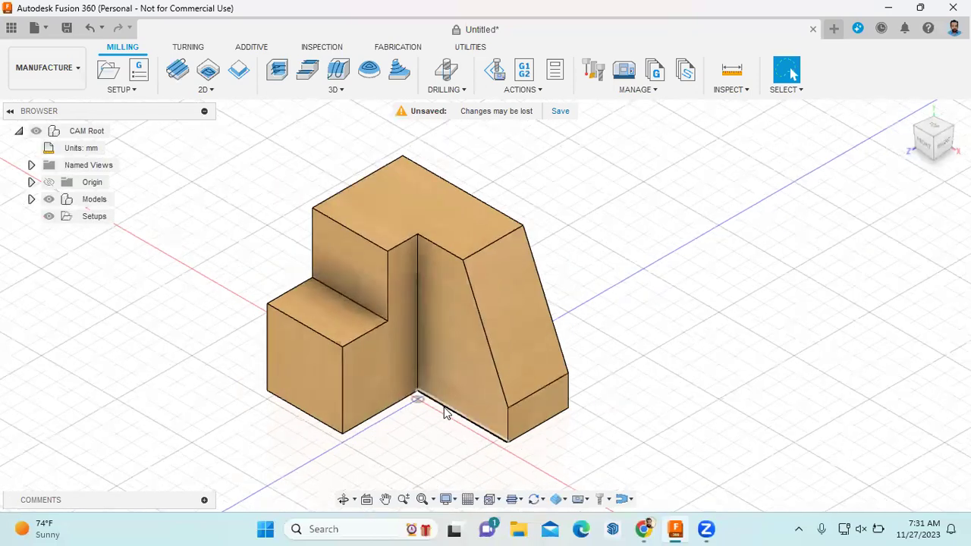
Create milling Setup1 oriented by Z and X axes, with a vertical edge as Z.
left_click(141, 91)
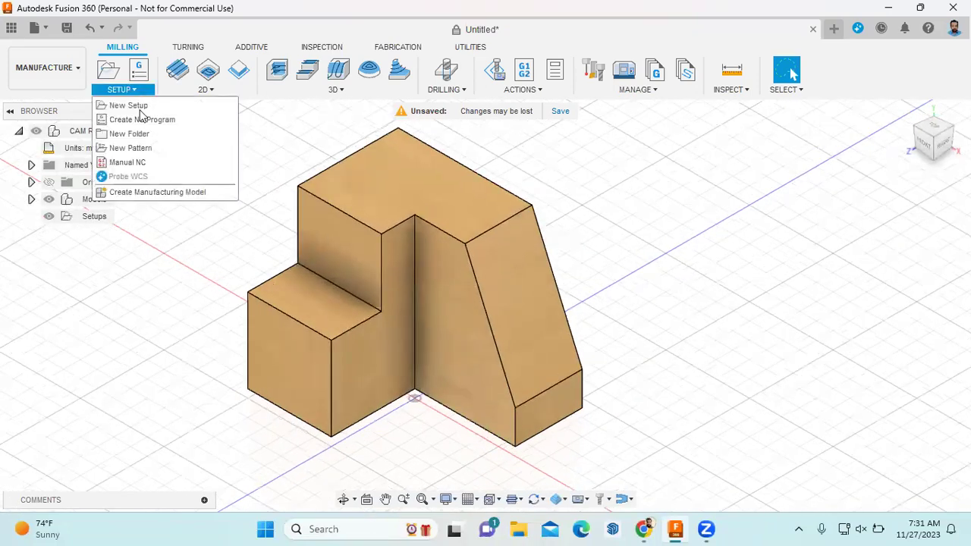
left_click(156, 105)
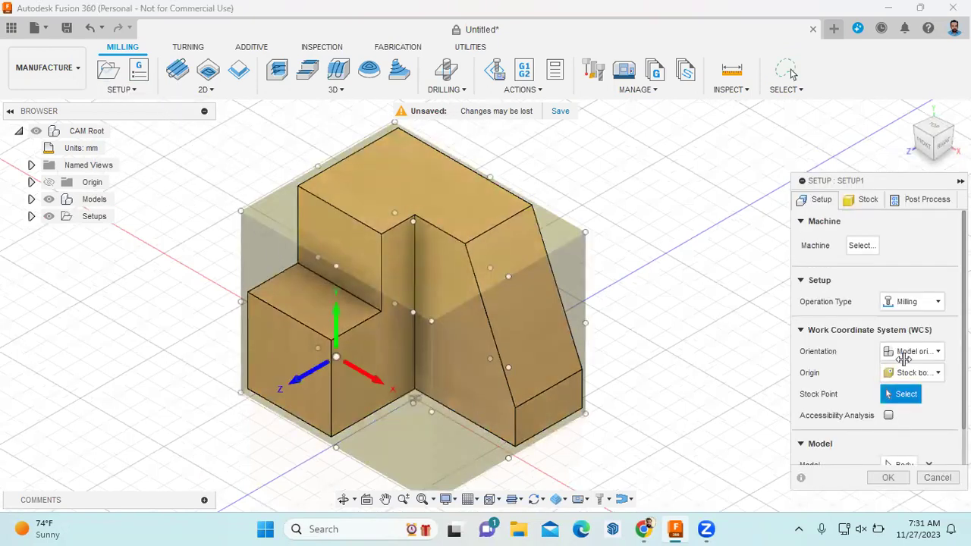
left_click(914, 351)
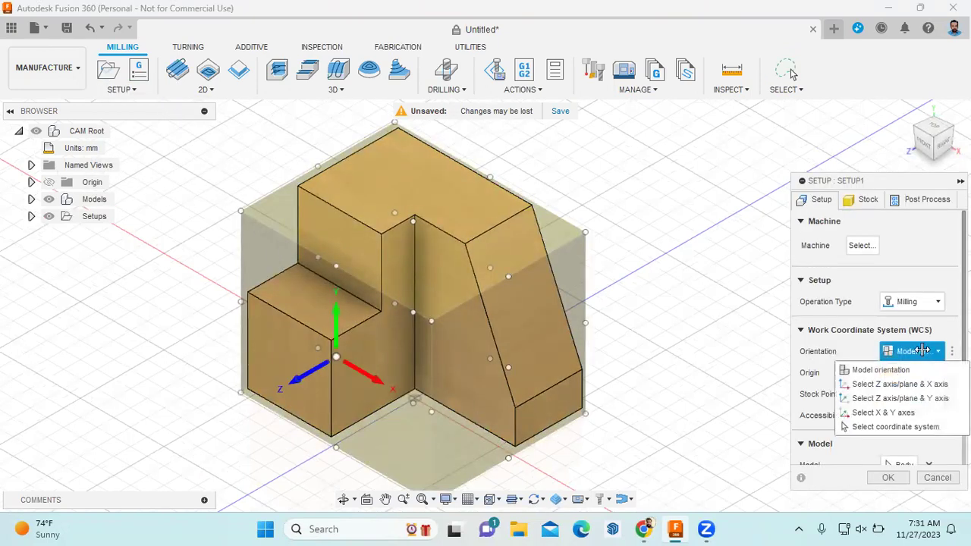
left_click(898, 384)
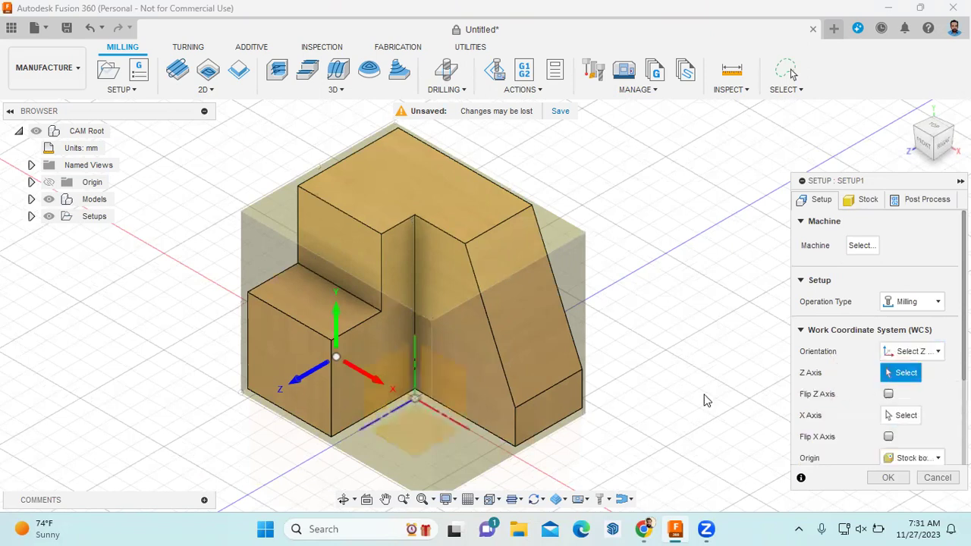
left_click(330, 393)
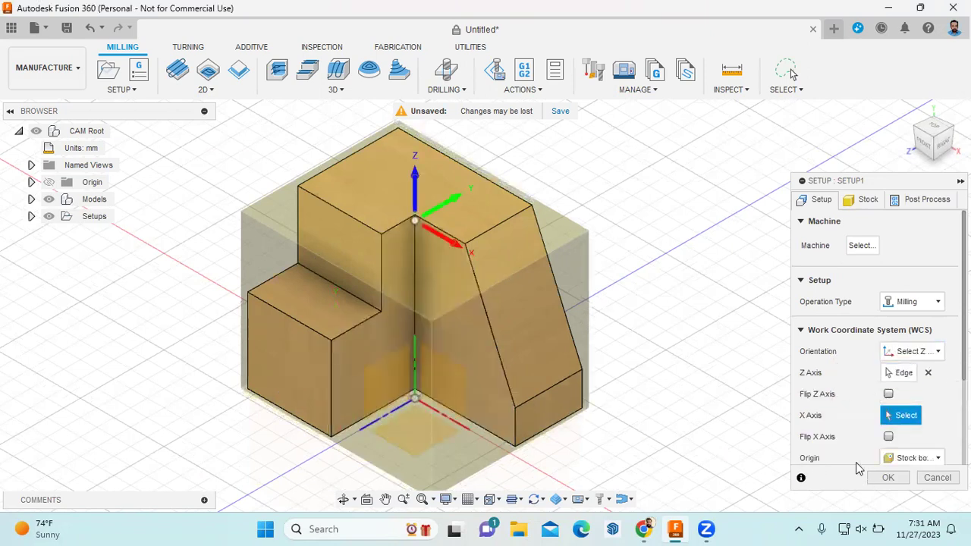
left_click(935, 133)
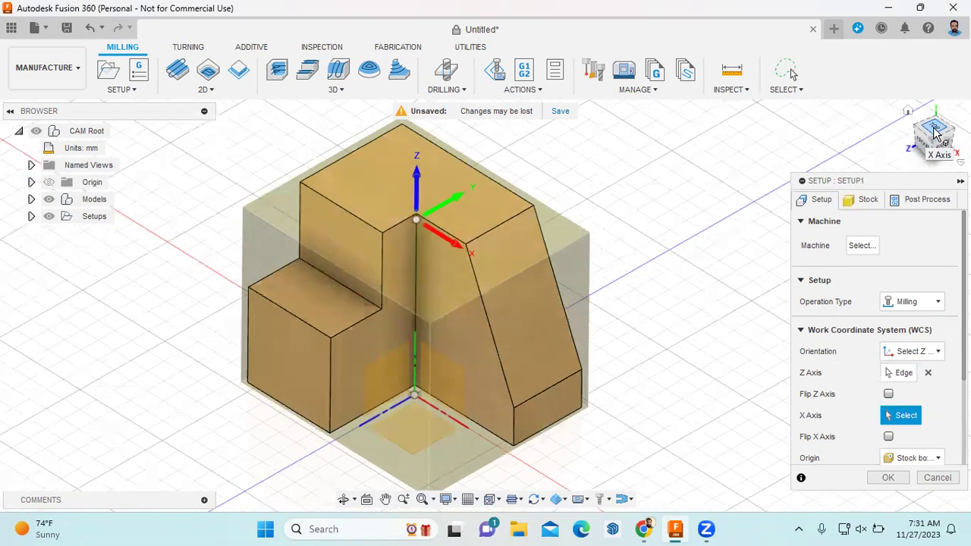
left_click(935, 132)
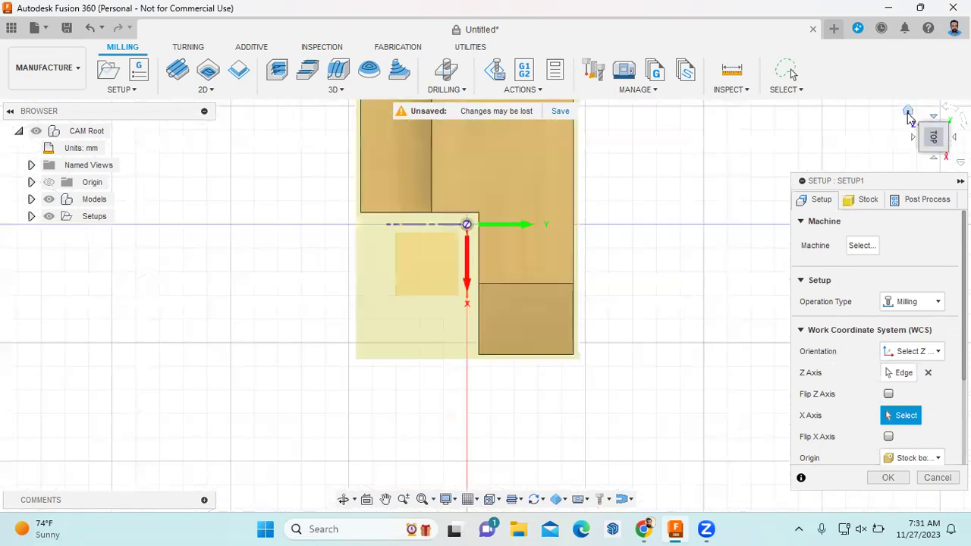
left_click(907, 110)
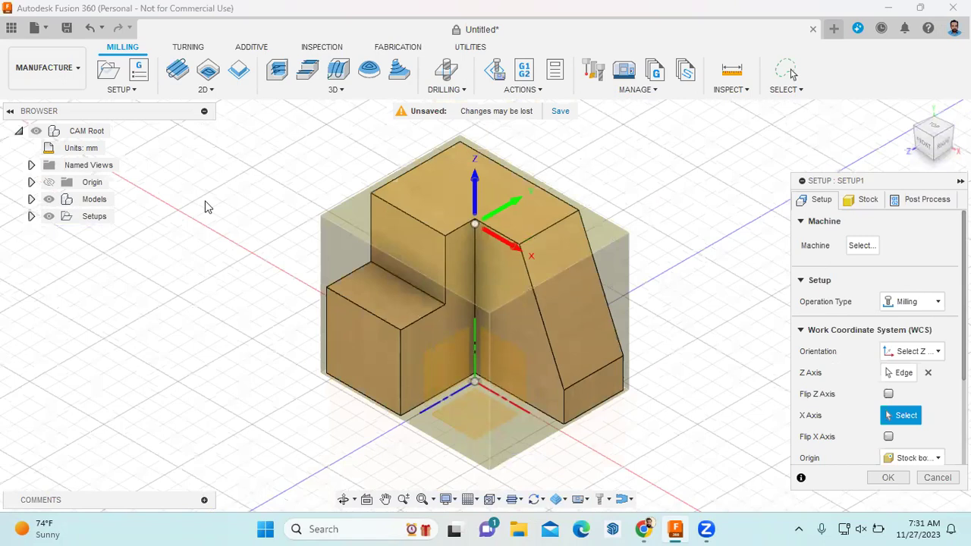
left_click(880, 477)
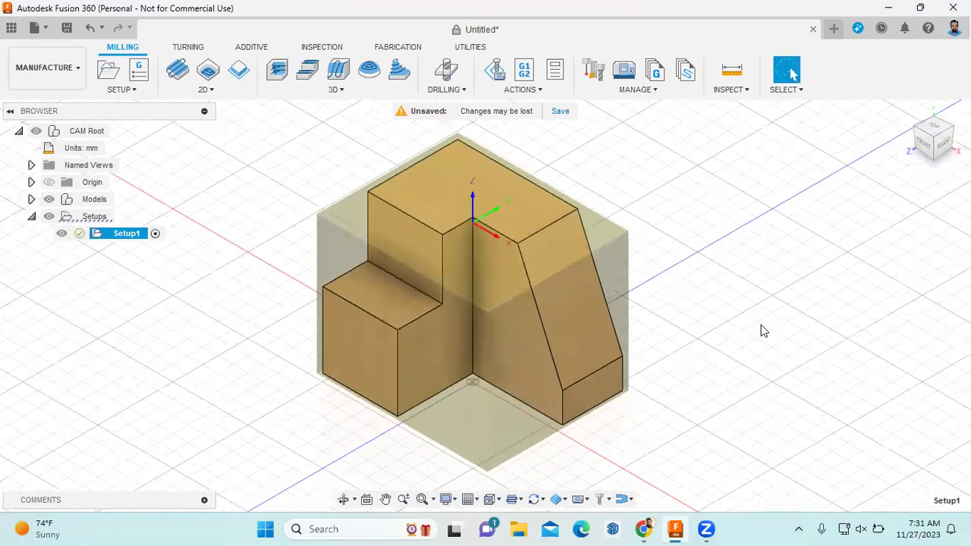
left_click(755, 316)
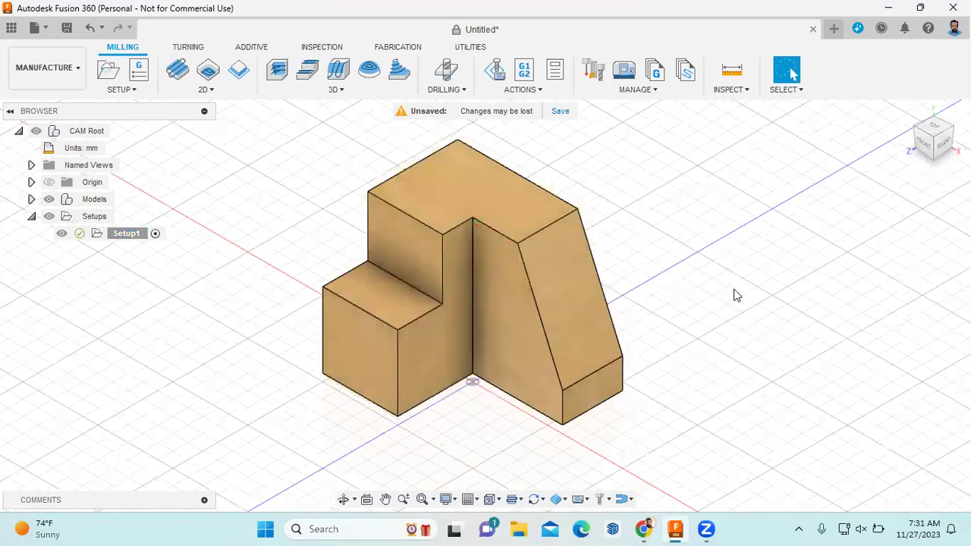
Start a 2D Adaptive Clearing using tool 3, the Ø10 mm flat end mill from Tutorial Tools (Metric).
left_click(235, 94)
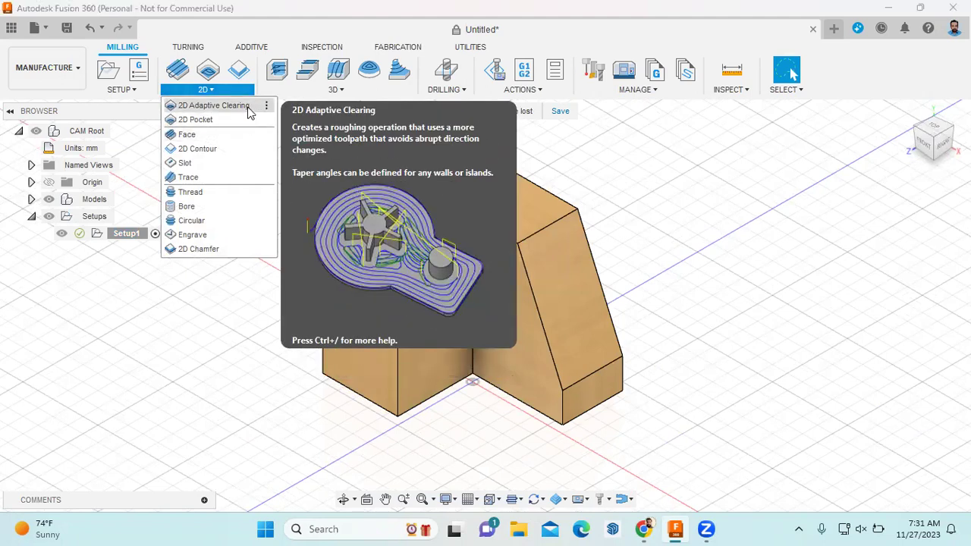
left_click(251, 111)
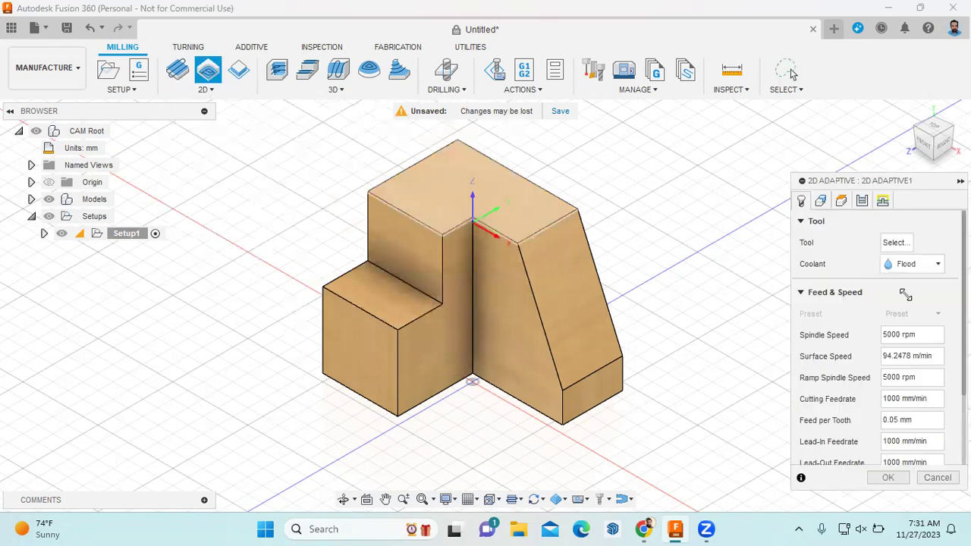
left_click(904, 244)
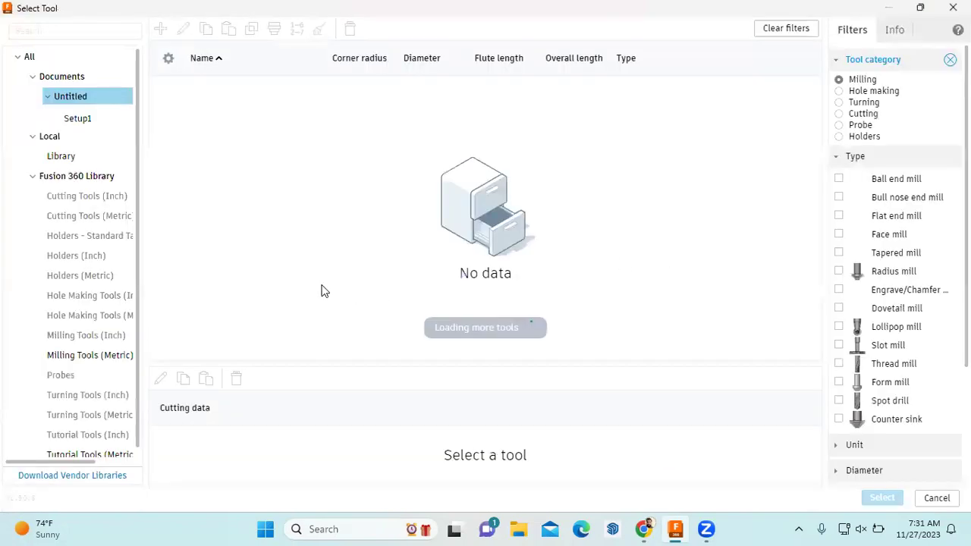
scroll(96, 308, "down", 1)
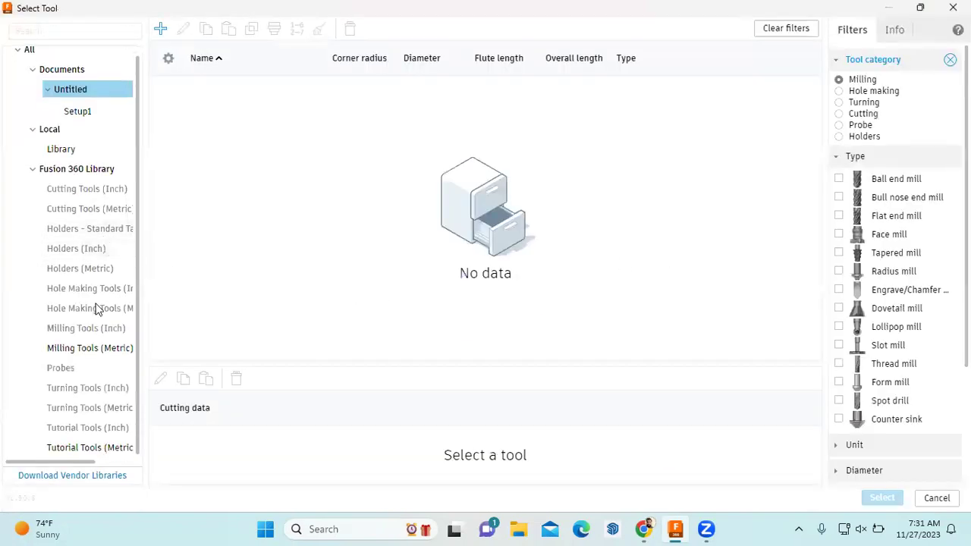
left_click(114, 446)
scroll(281, 275, "down", 3)
scroll(280, 274, "up", 3)
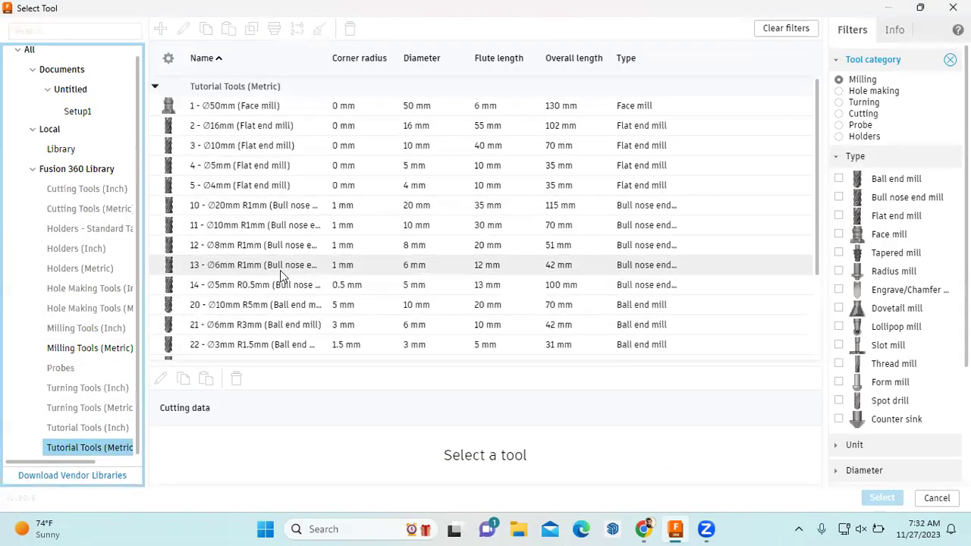
left_click(283, 147)
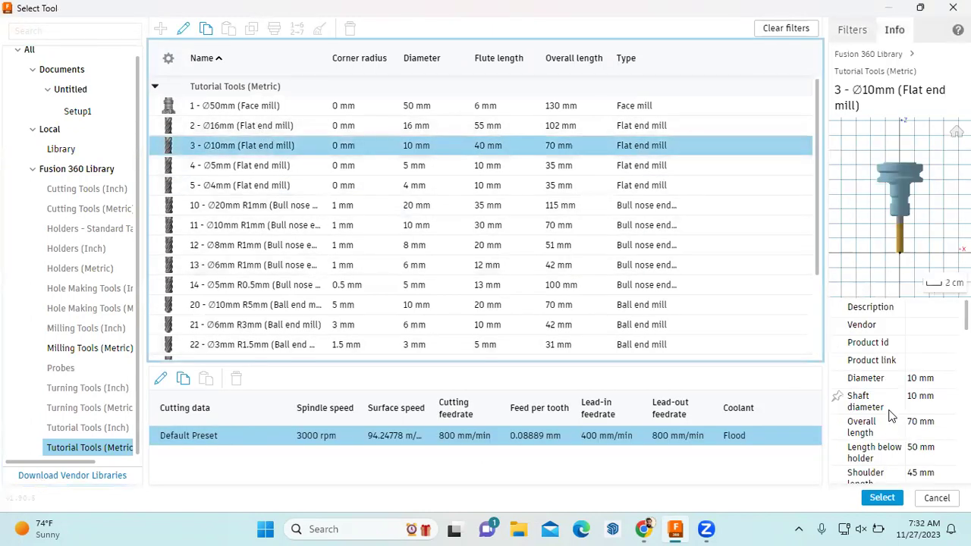
left_click(881, 498)
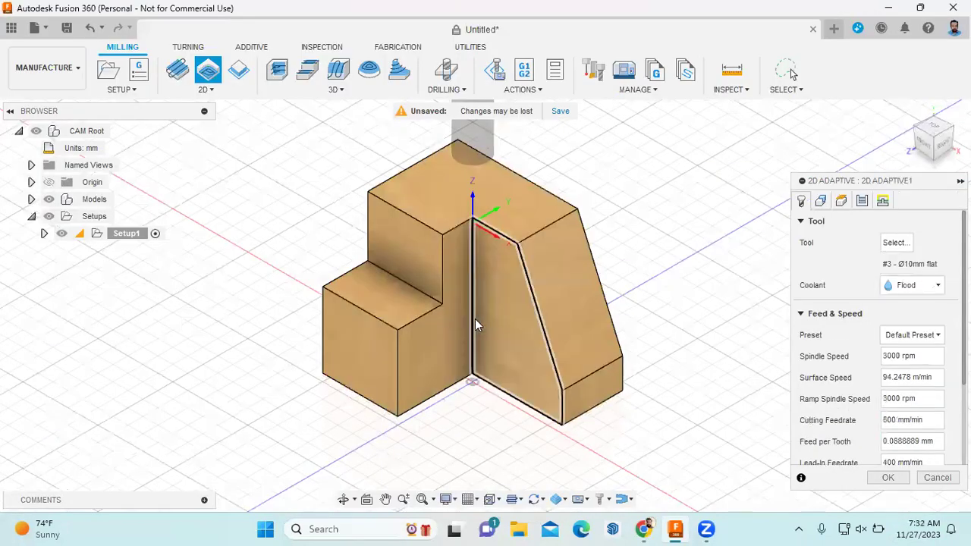
Set the lower step's top face as the pocket and generate the toolpath.
left_click(822, 203)
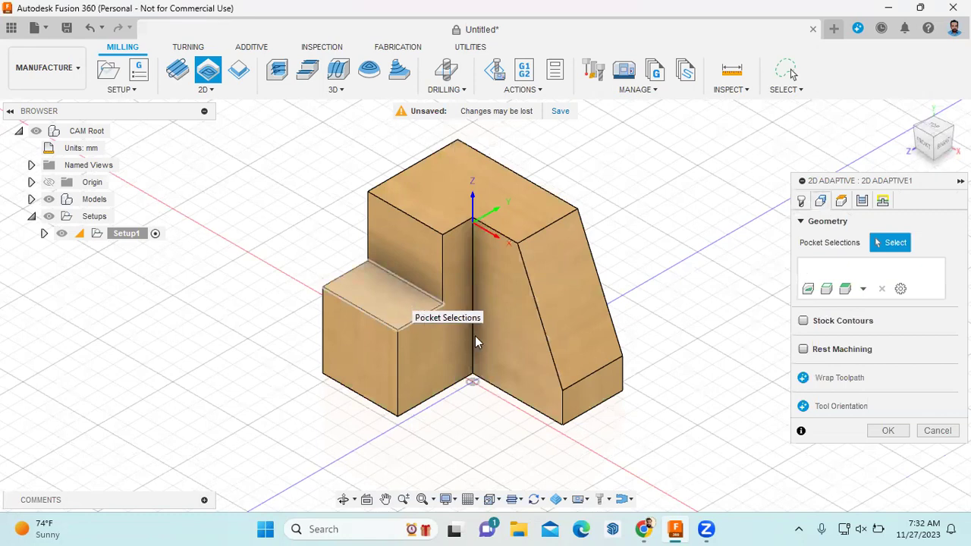
left_click(541, 349)
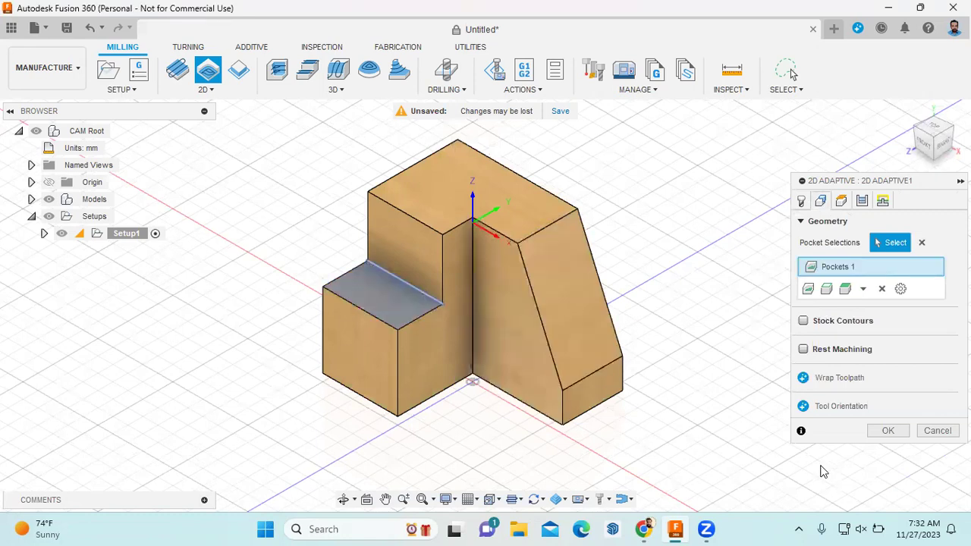
left_click(886, 431)
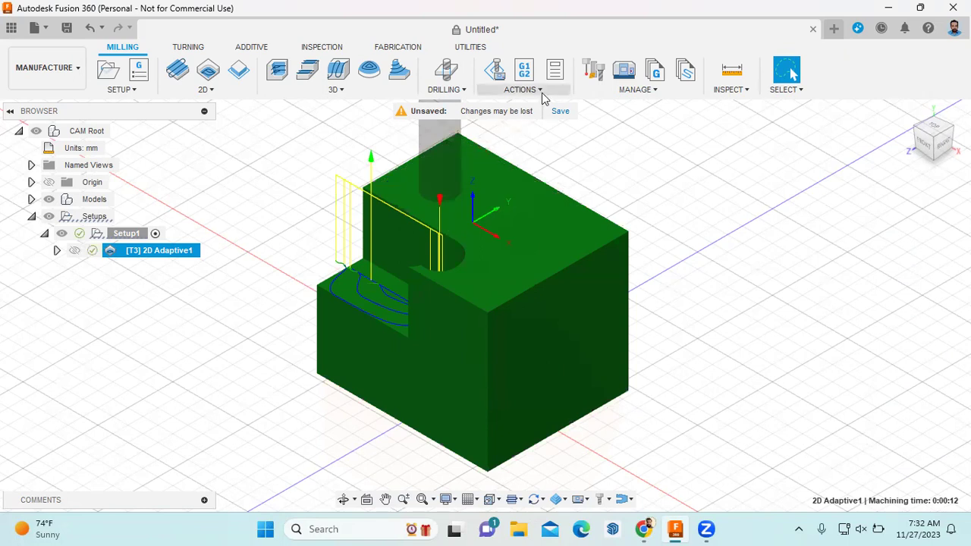
left_click(540, 93)
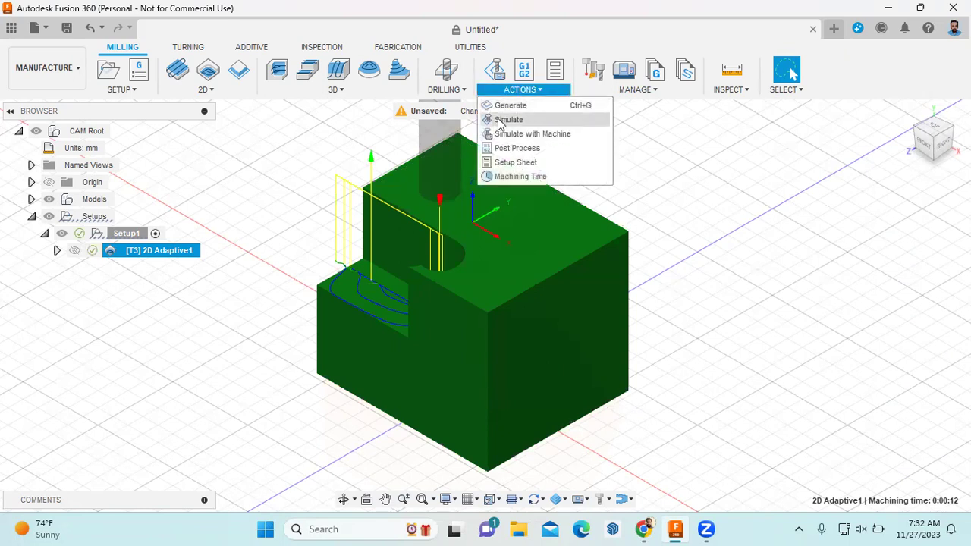
Simulate the 2D Adaptive1 toolpath, check it from the top, and exit back to the home view.
left_click(520, 119)
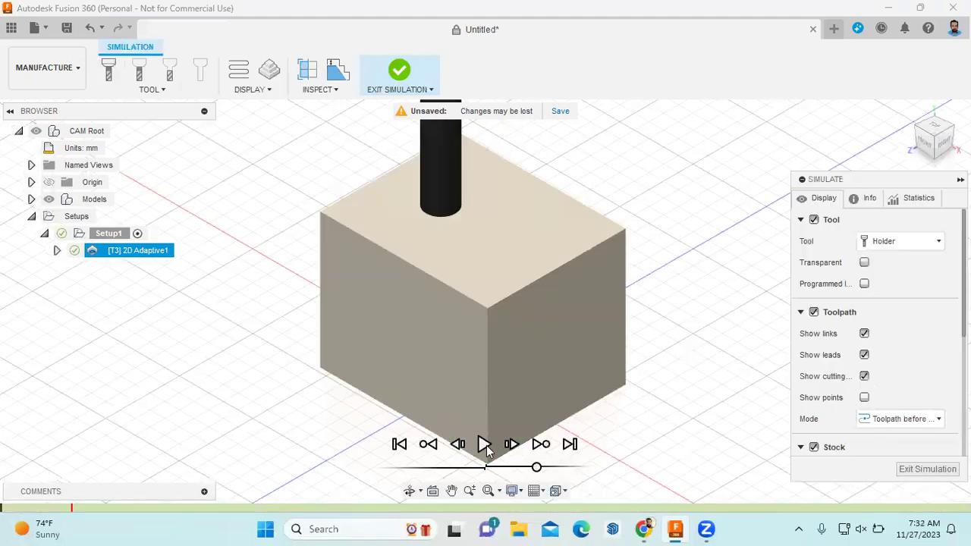
left_click(484, 445)
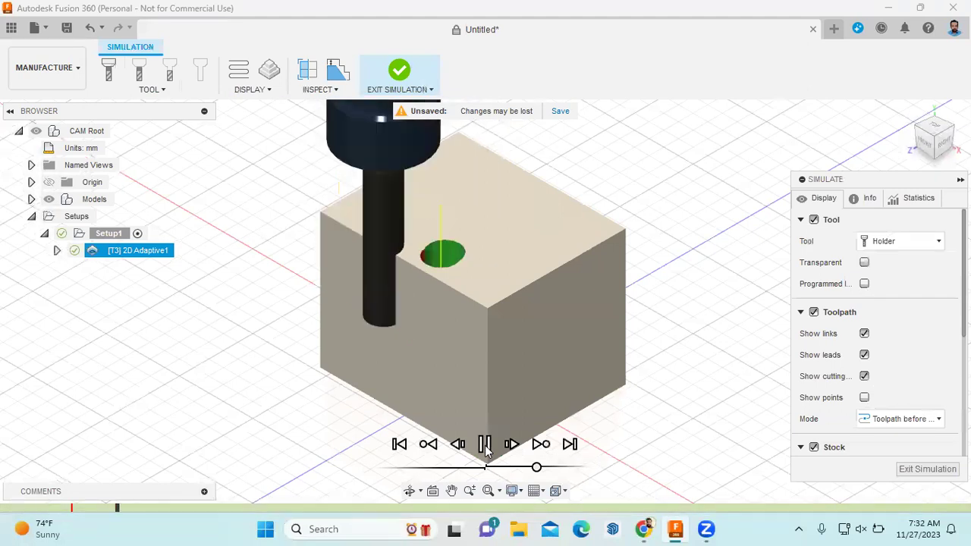
left_click(485, 445)
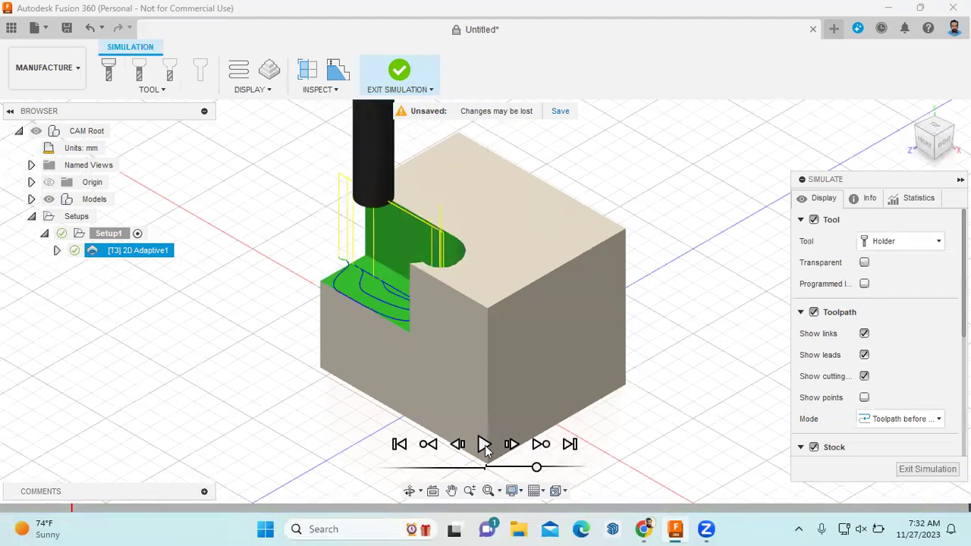
left_click(917, 130)
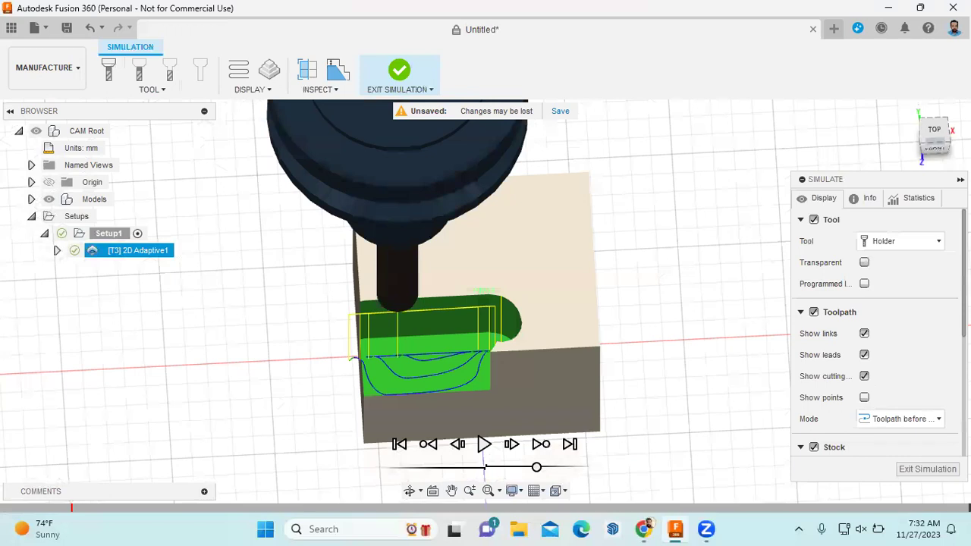
left_click(927, 468)
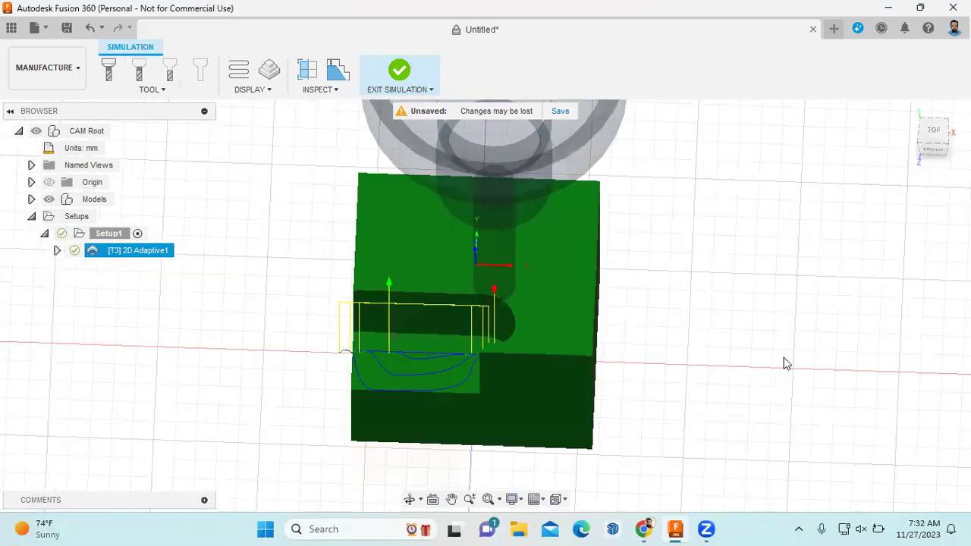
left_click(906, 111)
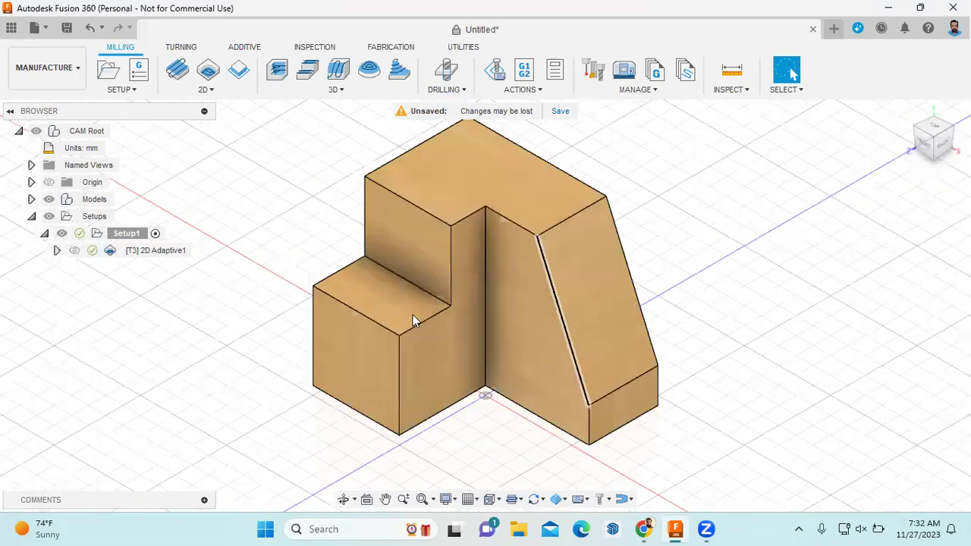
Create 2D Adaptive2 clearing with the block's bottom face as the pocket selection.
scroll(412, 314, "down", 3)
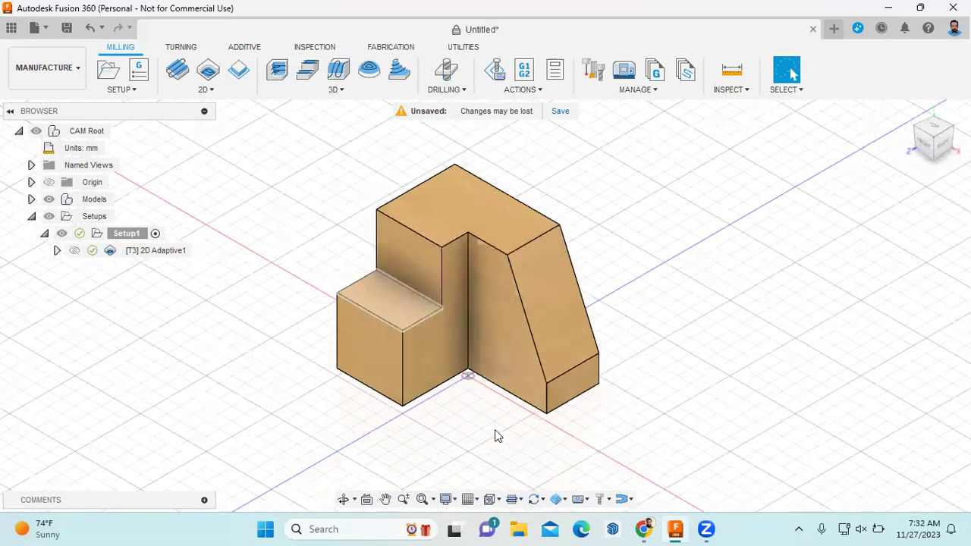
scroll(497, 436, "up", 1)
left_click(230, 91)
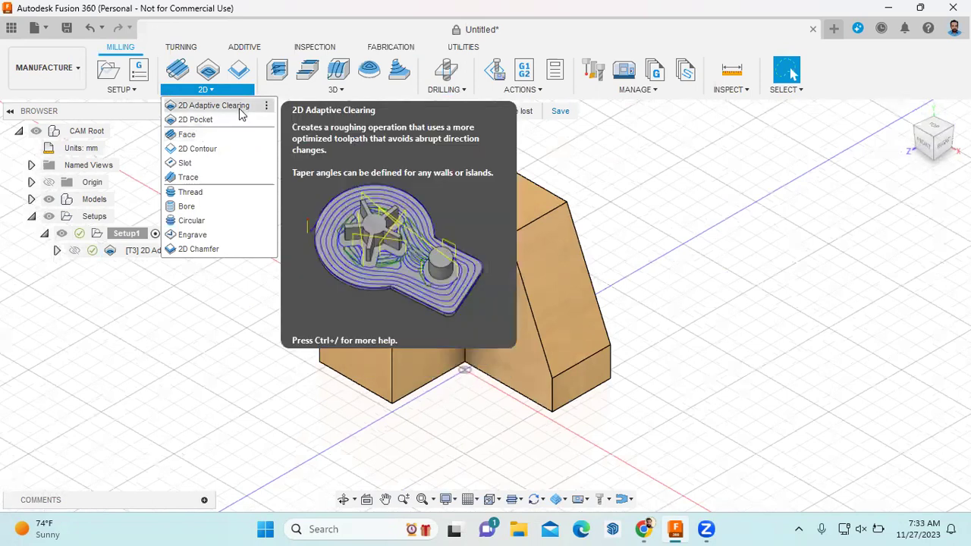
left_click(241, 112)
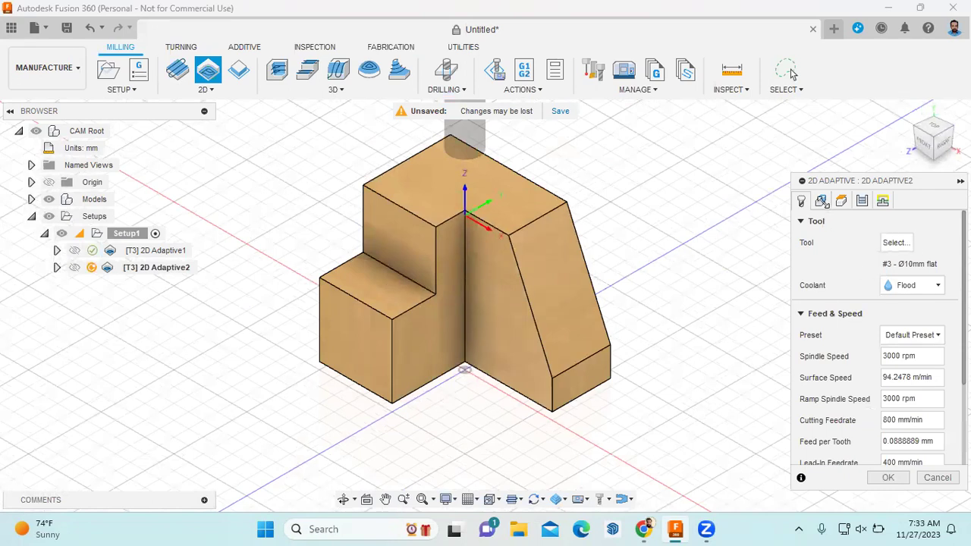
left_click(820, 200)
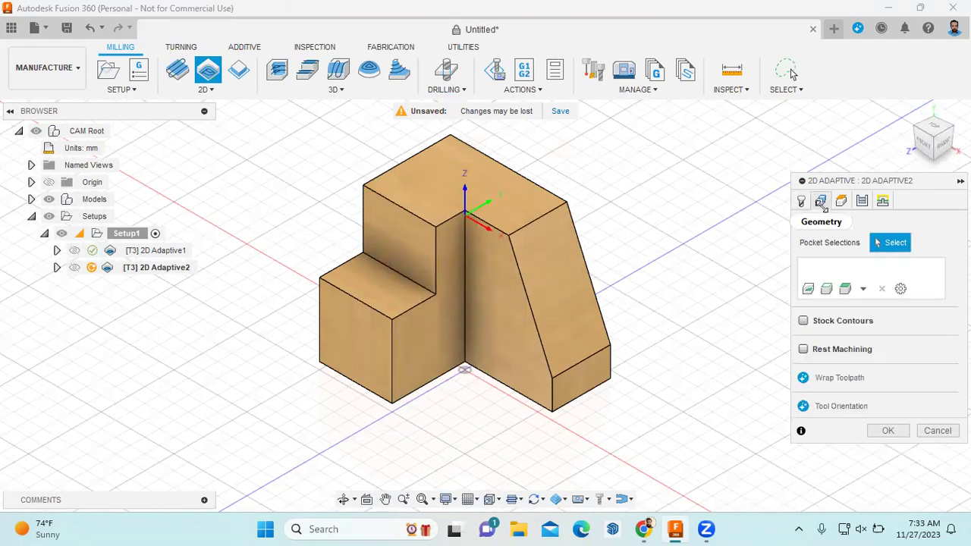
left_click(442, 381)
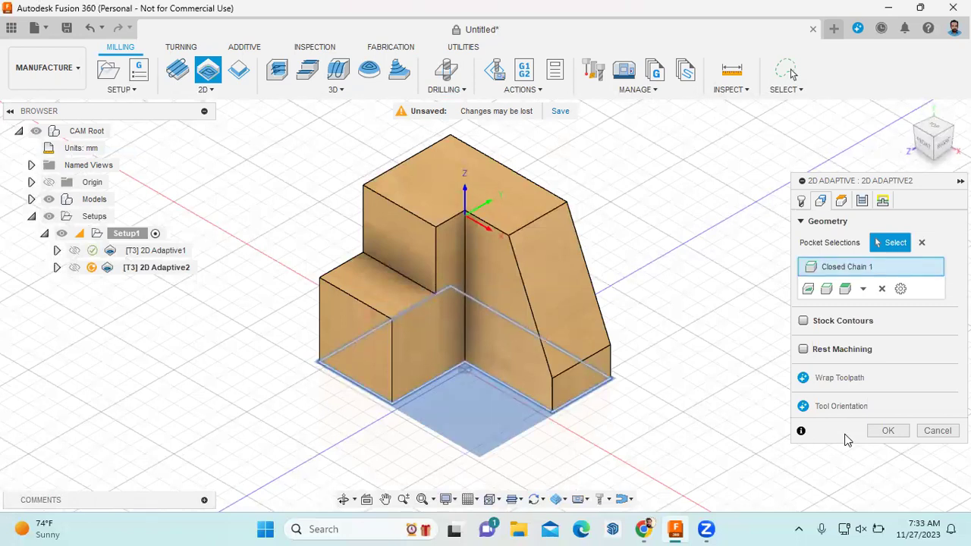
left_click(886, 435)
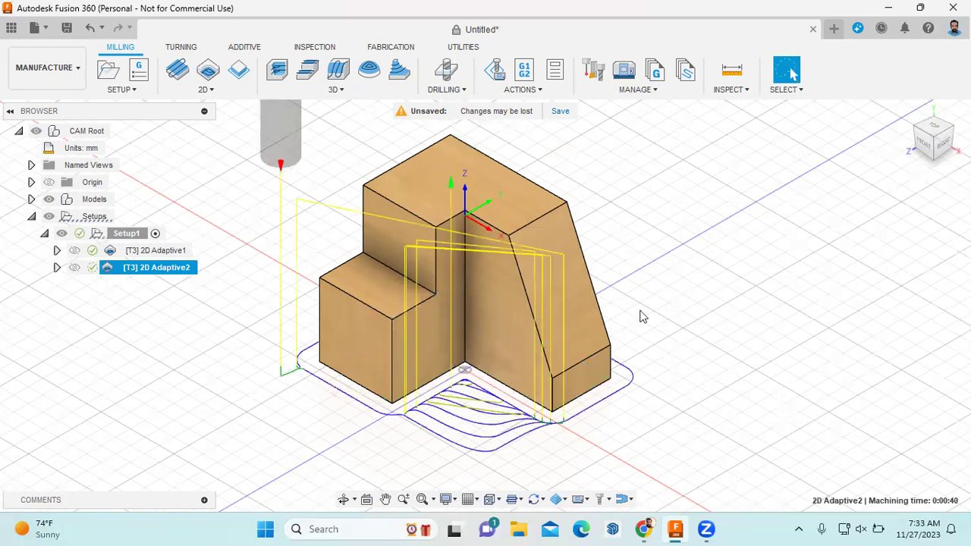
left_click(522, 89)
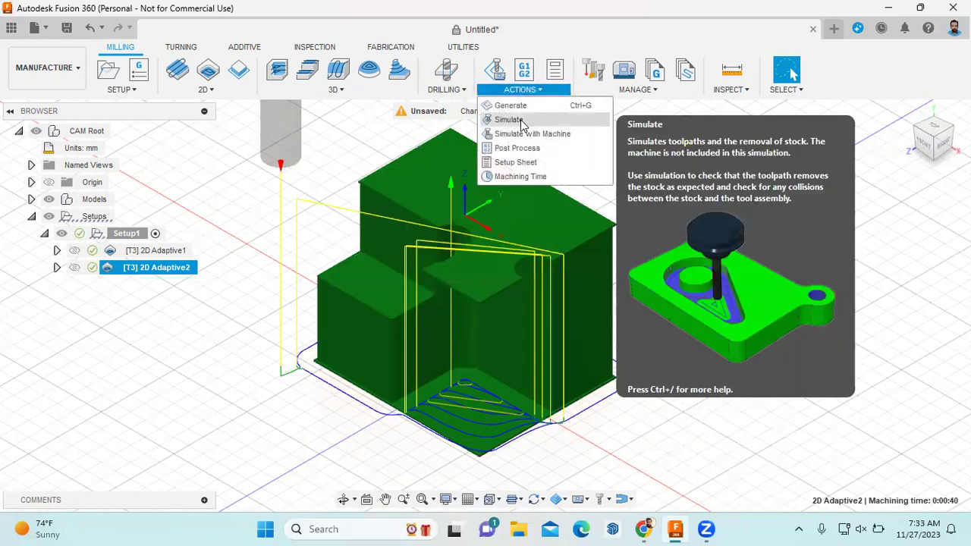
left_click(509, 120)
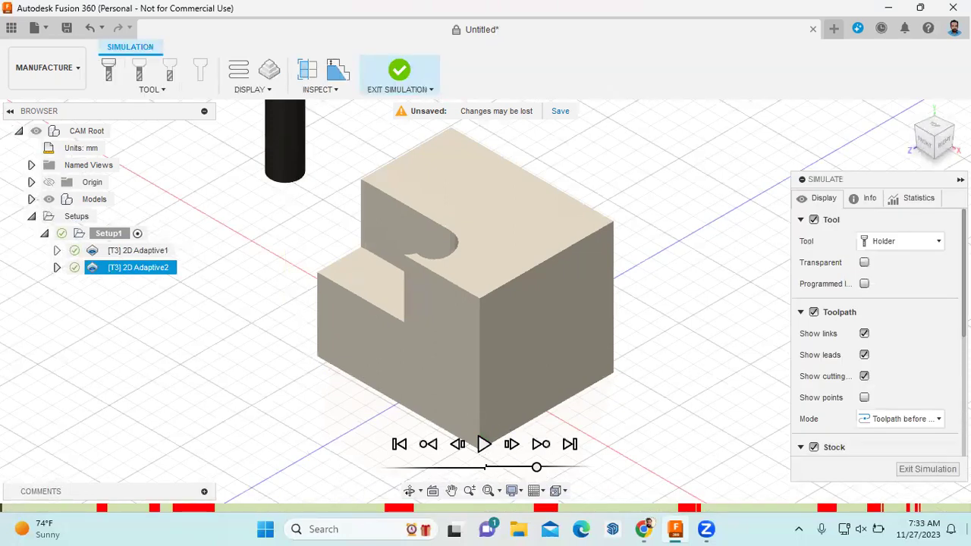
left_click(923, 469)
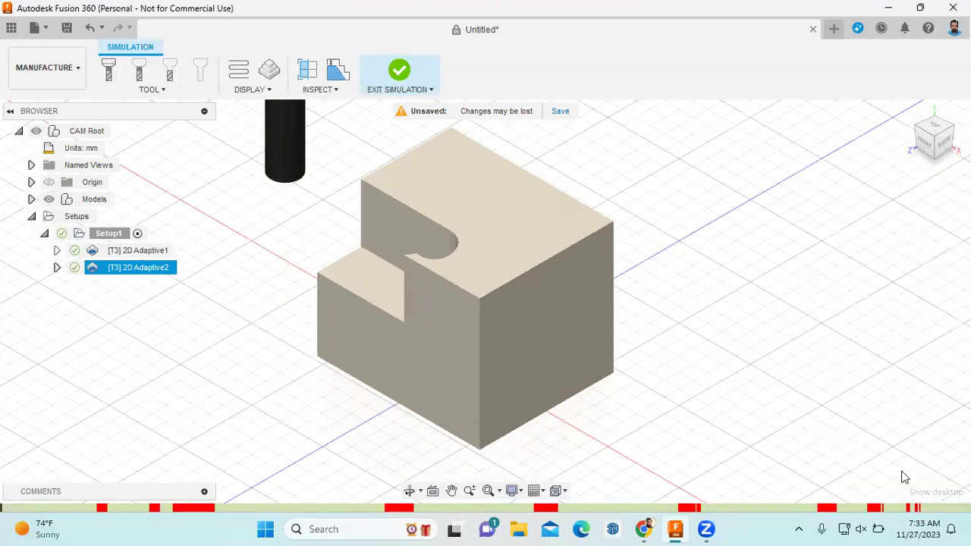
left_click(157, 269)
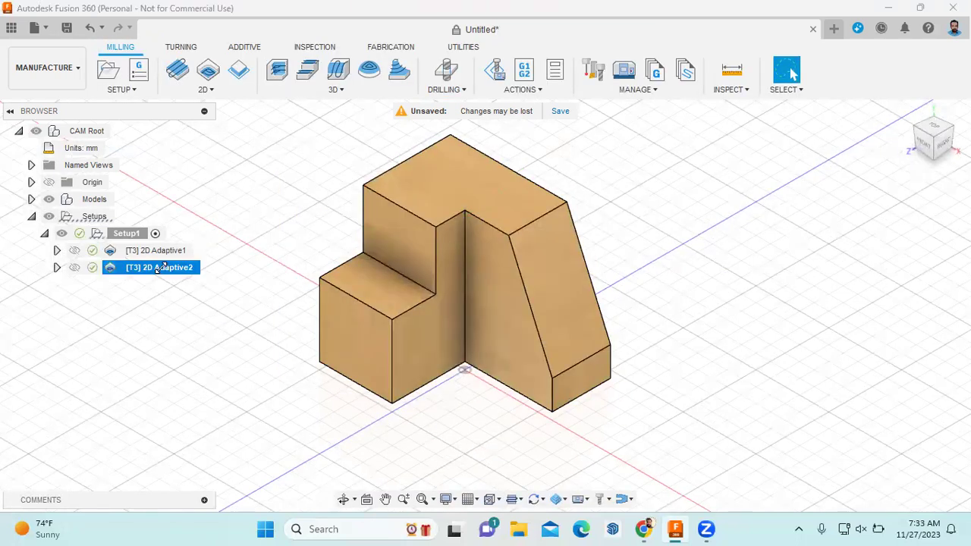
right_click(162, 272)
Edit the operation's end mill to 50 mm flute length and 55 mm shoulder length.
left_click(227, 37)
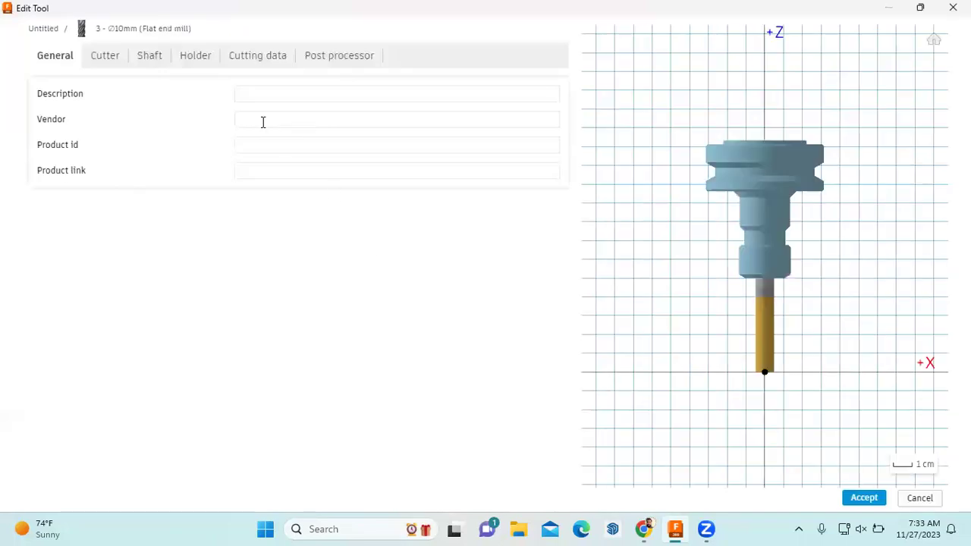
left_click(103, 56)
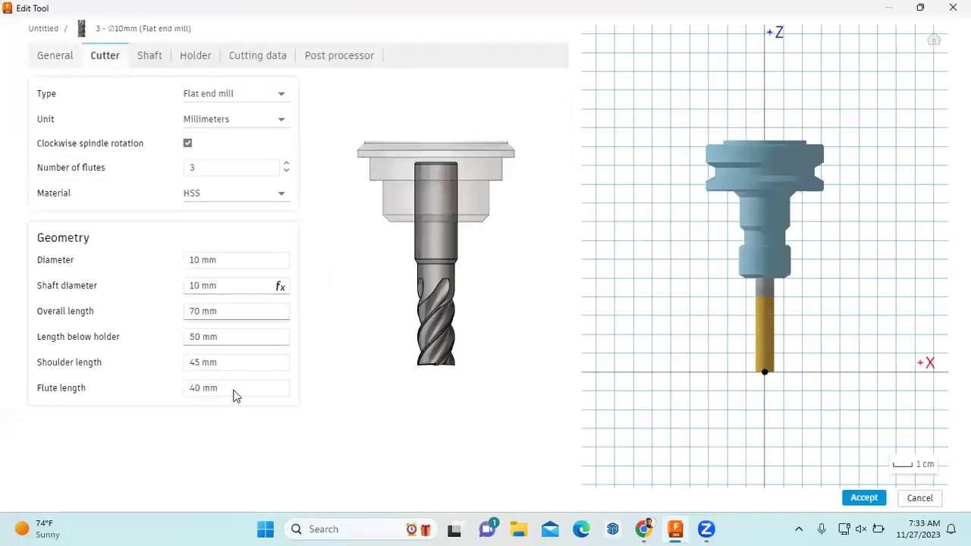
mouse_move(234, 387)
left_mouse_down()
mouse_move(185, 391)
mouse_move(298, 392)
left_mouse_up()
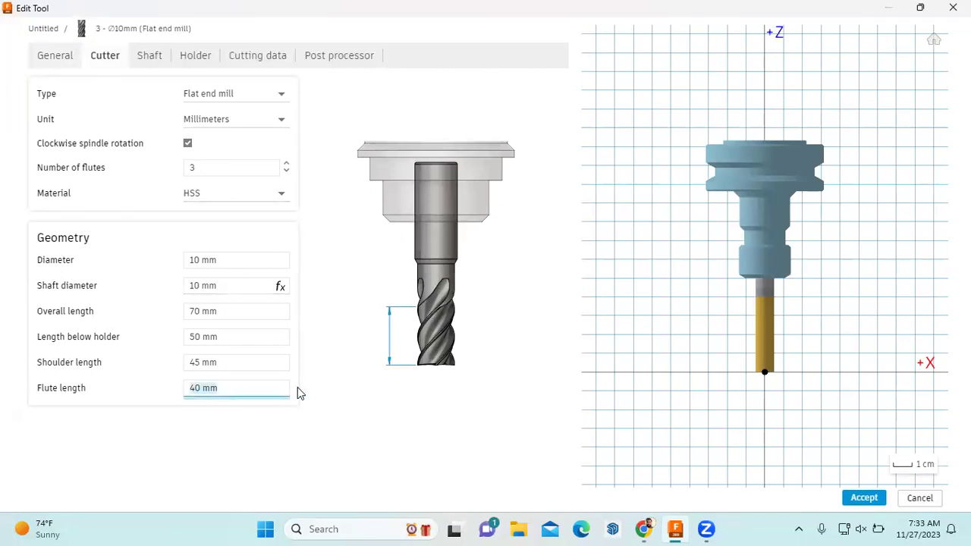
type("50")
key("Tab")
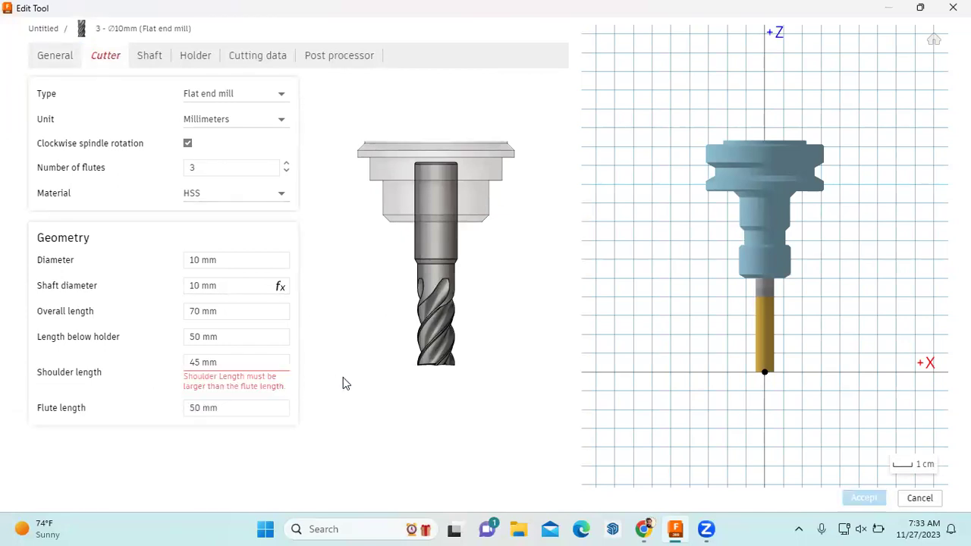
left_click_drag(222, 364, 173, 362)
type("55")
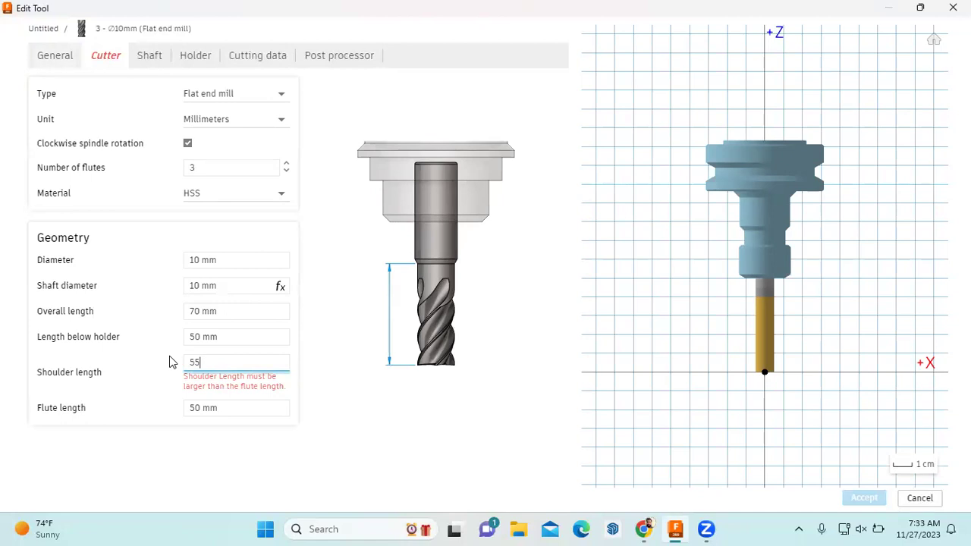
key("Tab")
Set the tool's length below holder to 60 mm and accept the changes.
left_click(163, 334)
left_click(189, 336)
type("60")
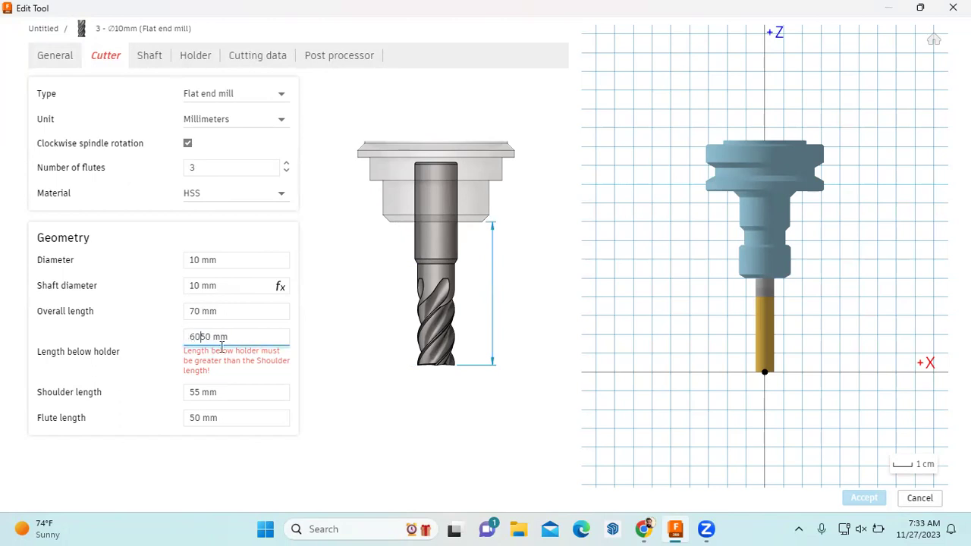
double_click(212, 336)
type("60")
left_click(427, 435)
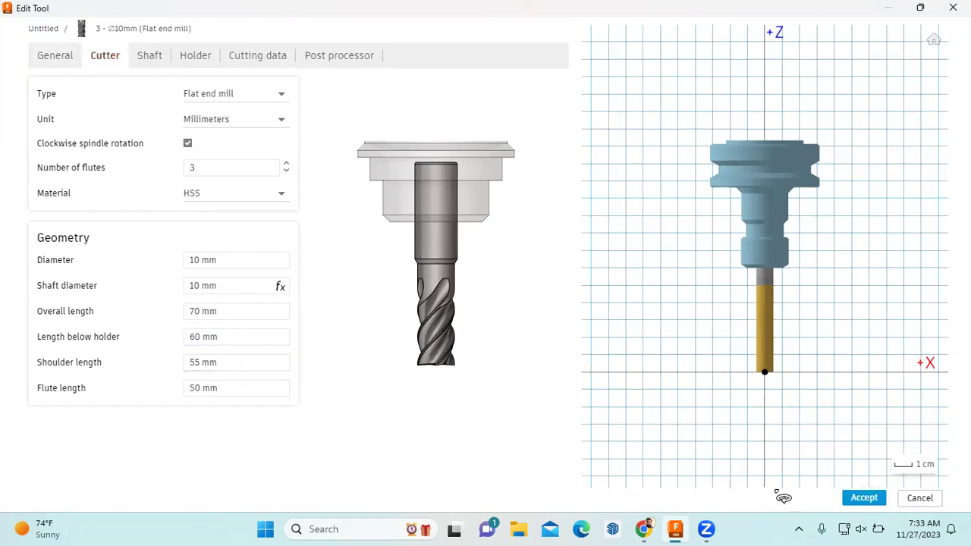
left_click(854, 498)
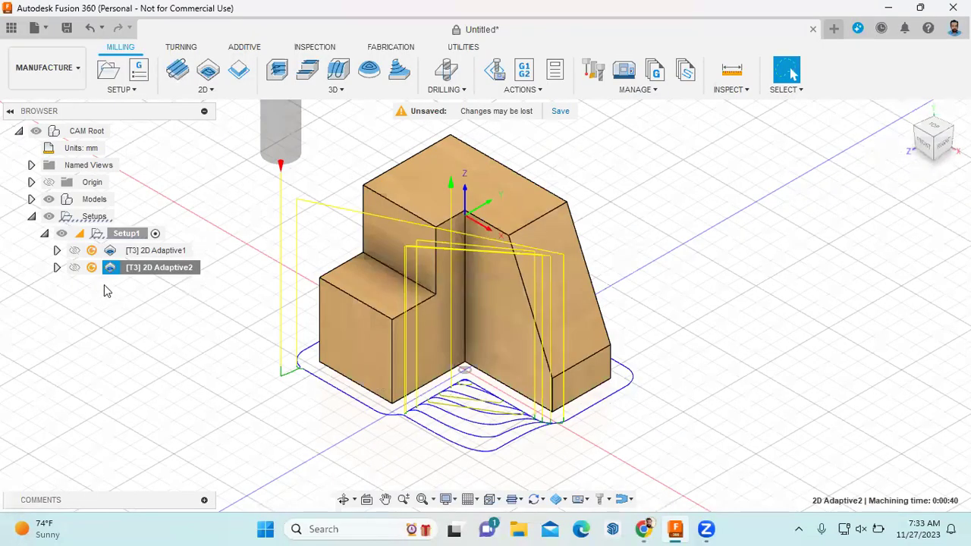
Regenerate the 2D Adaptive2 and 2D Adaptive1 toolpaths.
right_click(138, 267)
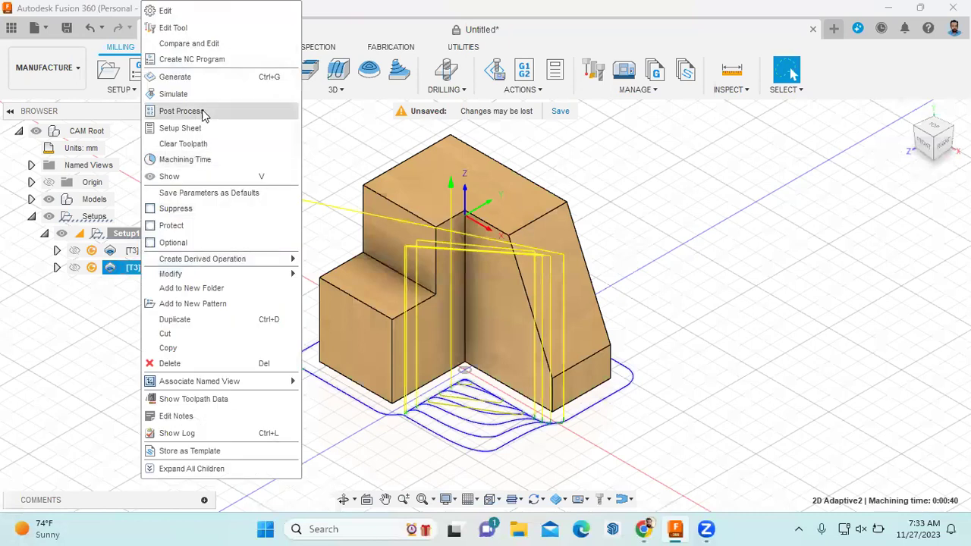
left_click(210, 78)
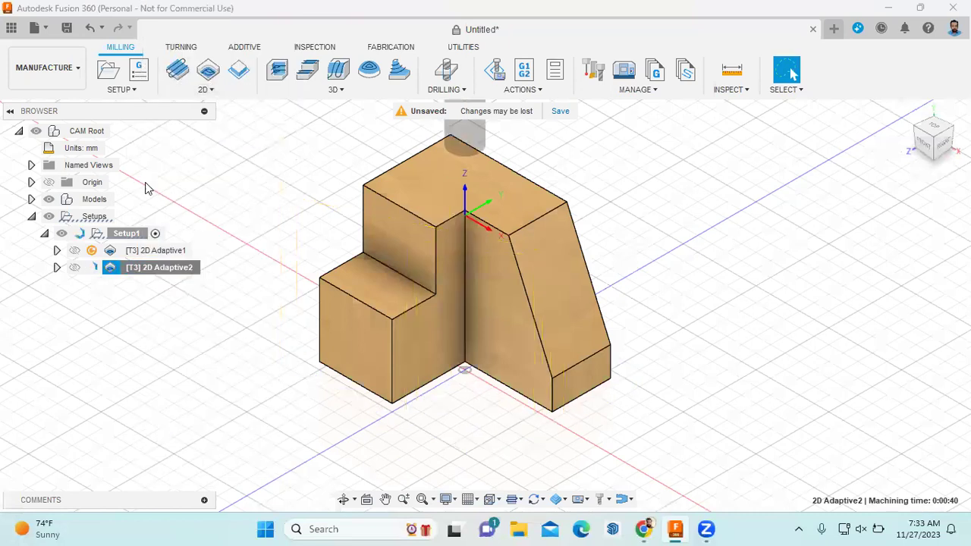
right_click(149, 251)
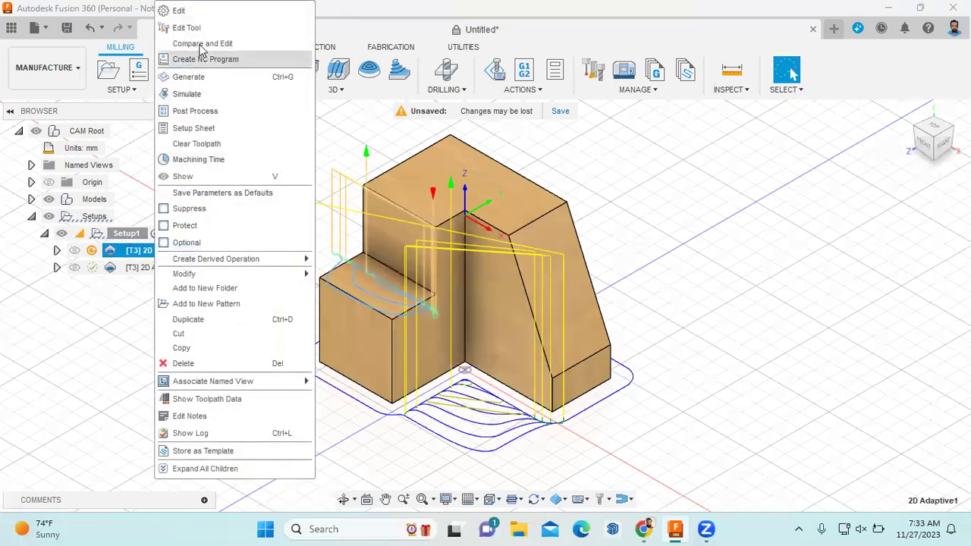
left_click(212, 79)
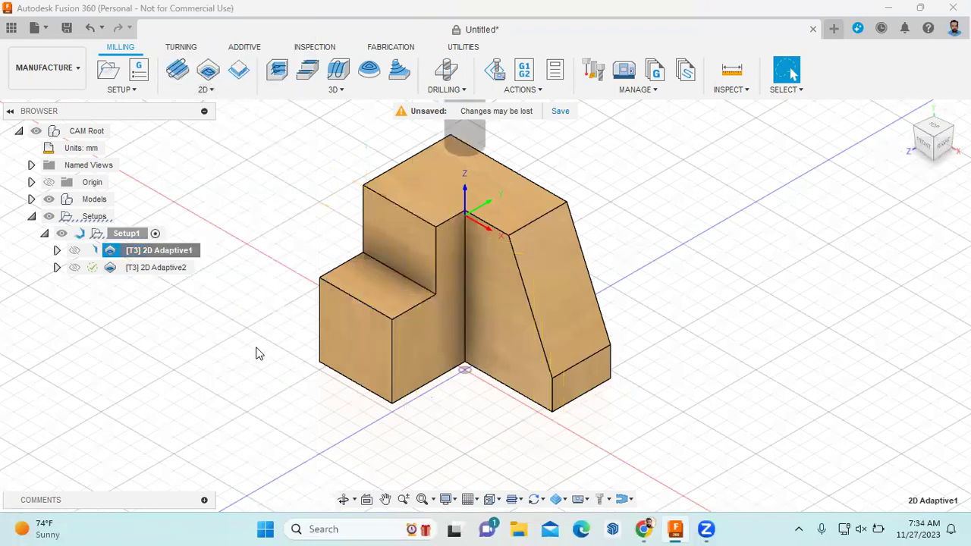
Simulate the 2D Adaptive2 toolpath and play the machining.
left_click(166, 269)
right_click(173, 267)
left_click(239, 94)
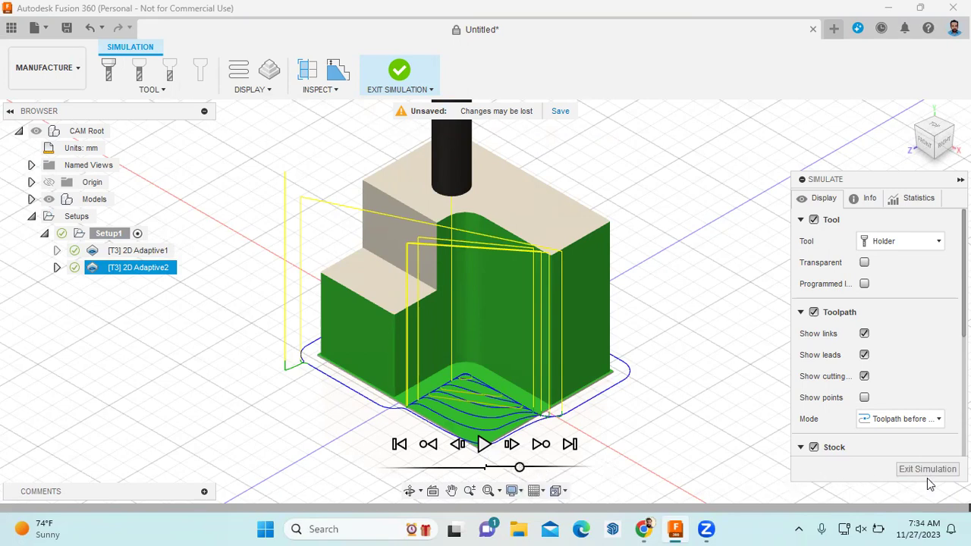
left_click(483, 446)
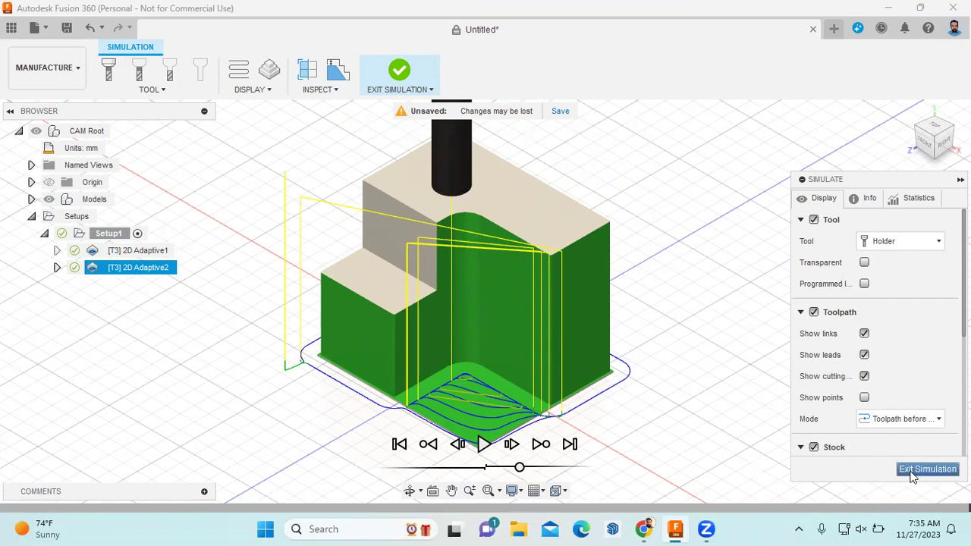
Exit the simulation and start a new 3D Contour operation.
left_click(922, 471)
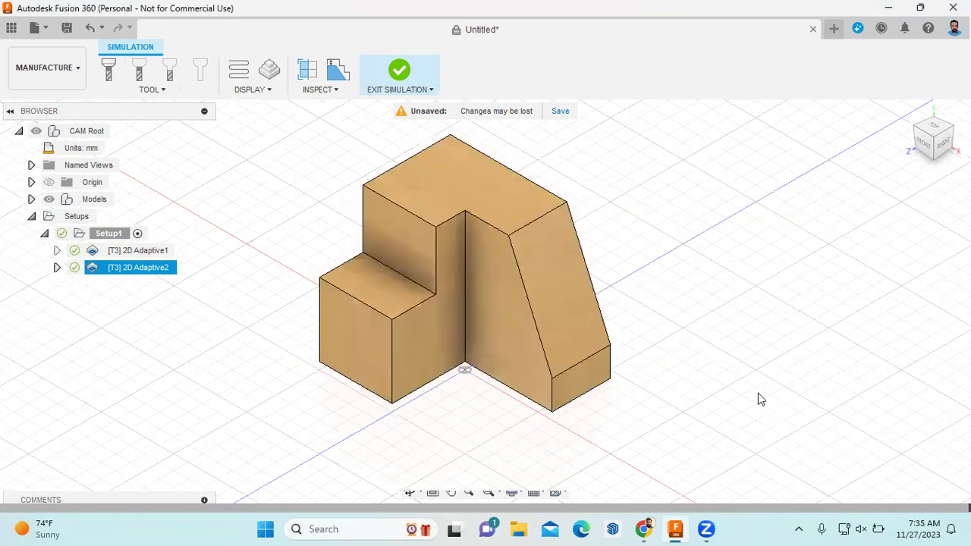
left_click(698, 367)
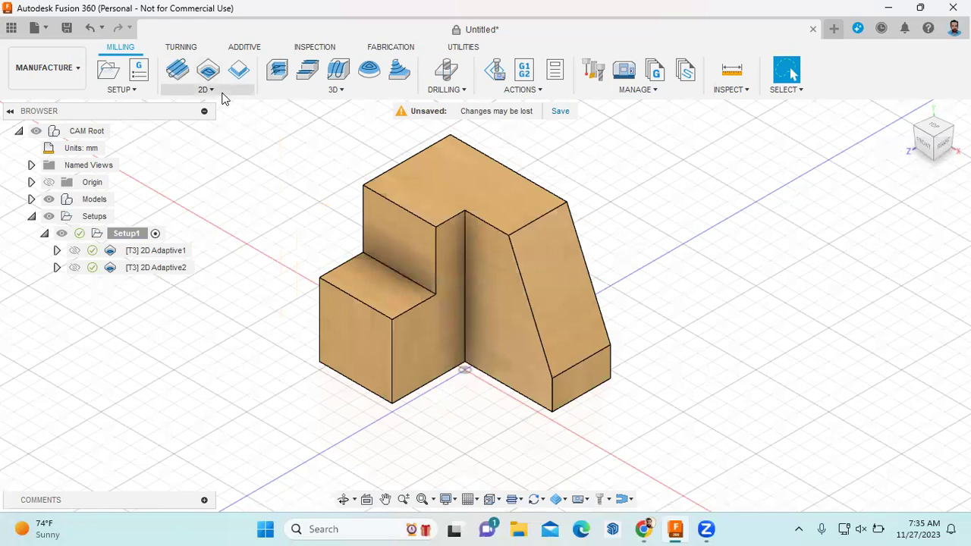
left_click(335, 92)
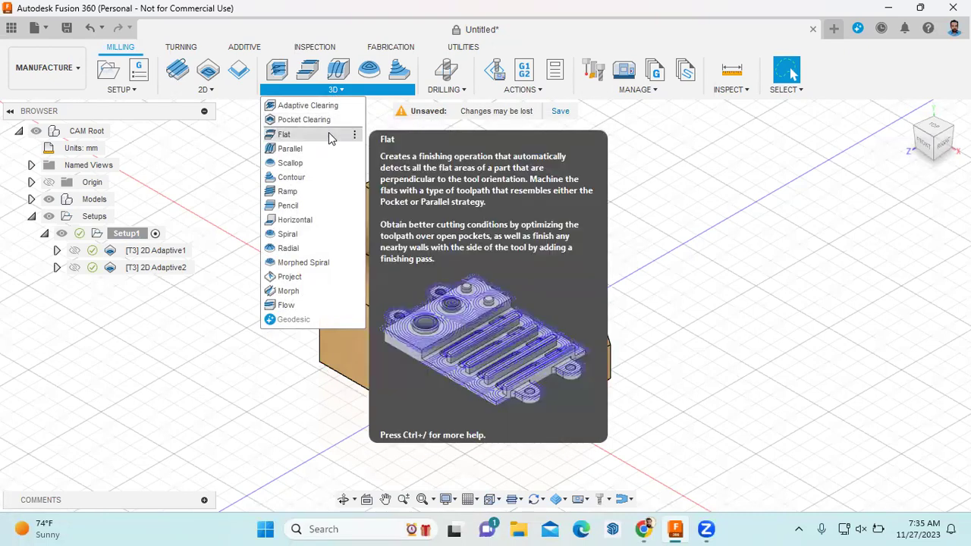
left_click(315, 177)
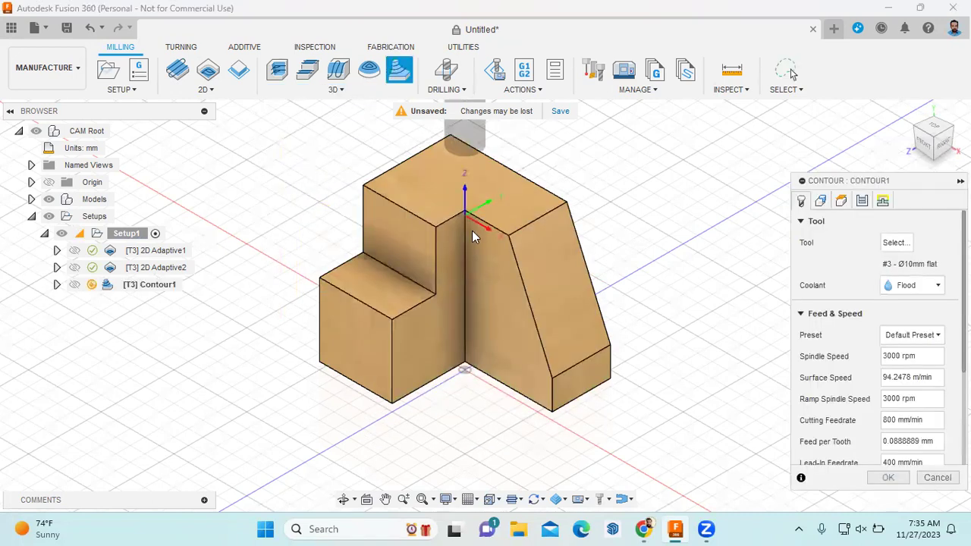
Select tool 21, the Ø6 mm R3 mm ball end mill from Tutorial Tools (Metric).
left_click(891, 242)
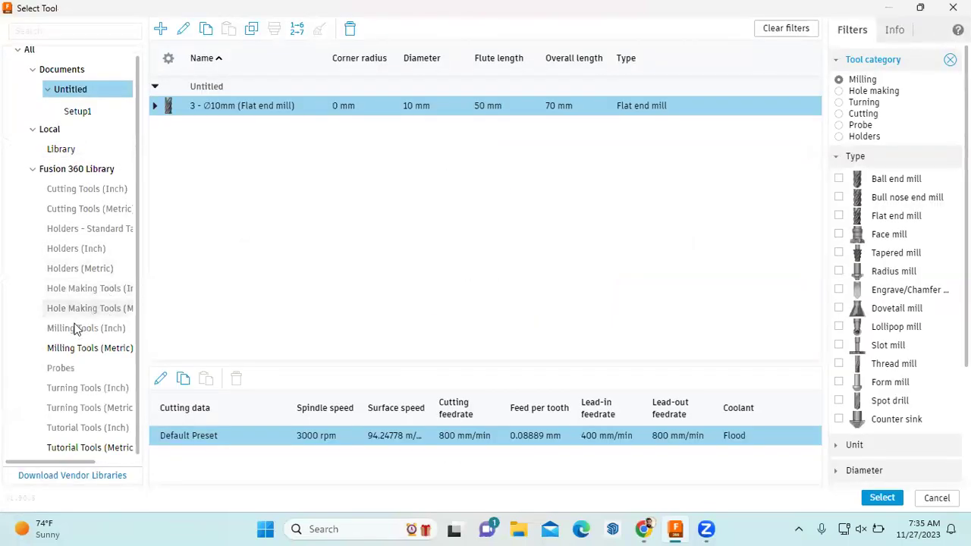
left_click(115, 449)
scroll(324, 253, "down", 2)
scroll(356, 246, "up", 1)
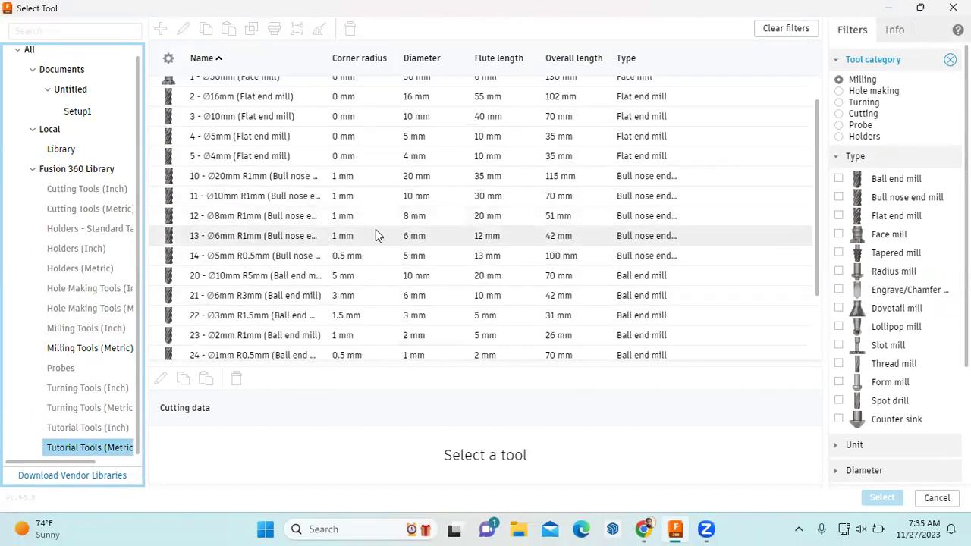
scroll(377, 239, "down", 1)
scroll(379, 241, "down", 1)
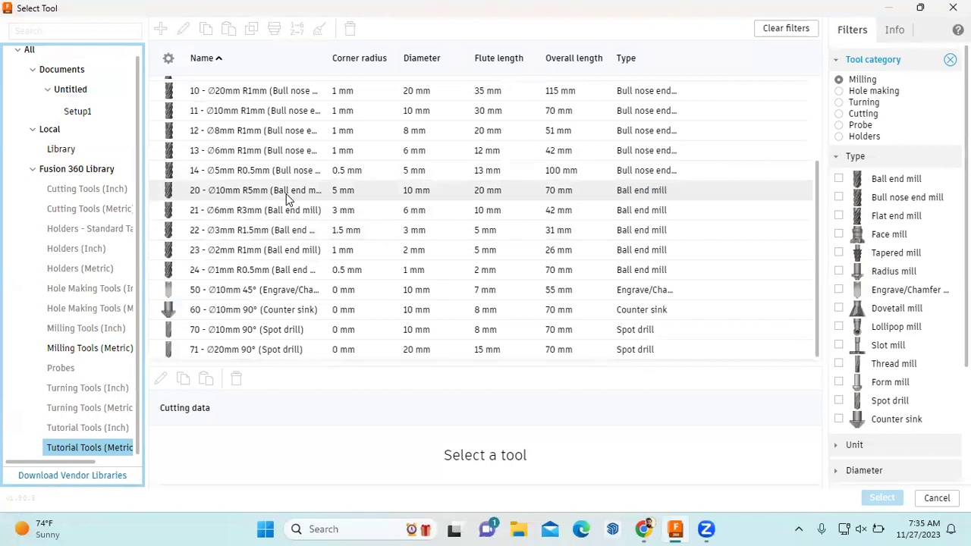
left_click(294, 208)
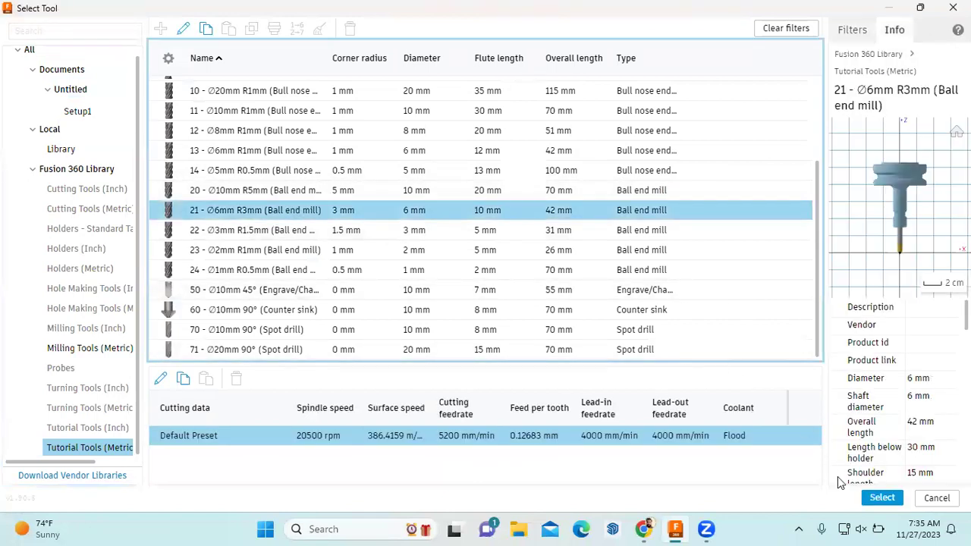
left_click(882, 497)
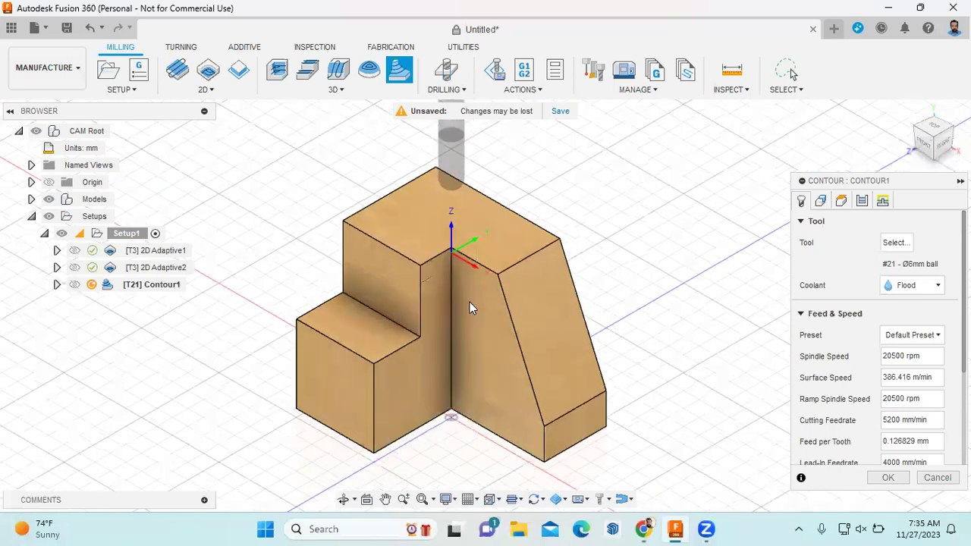
Set Contour1's machining boundary to the part's bottom edge loop and generate it.
left_click(820, 201)
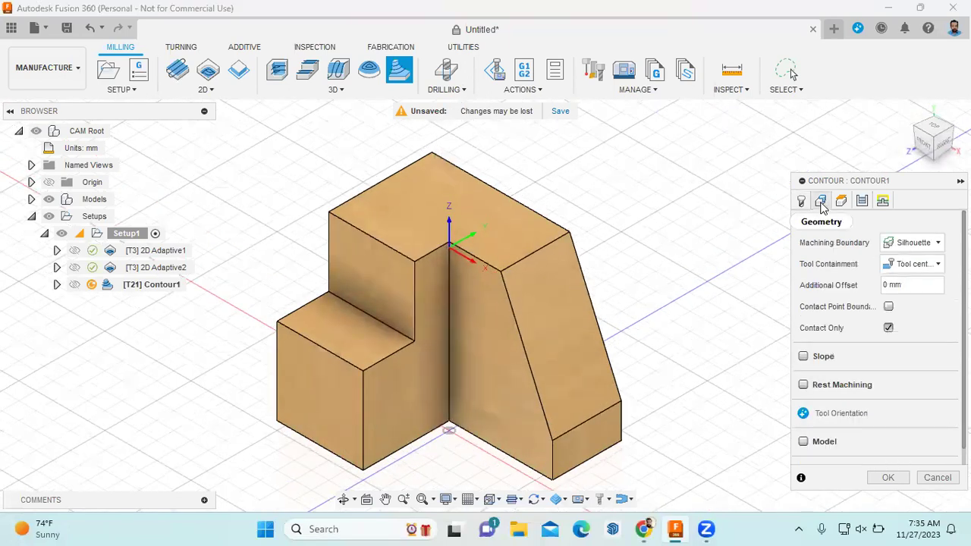
left_click(927, 241)
left_click(913, 287)
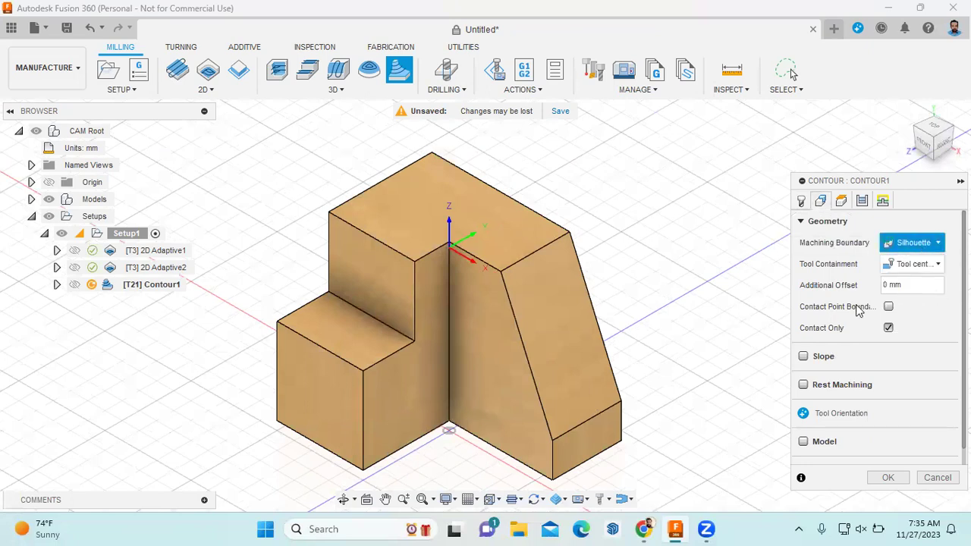
left_click(426, 443)
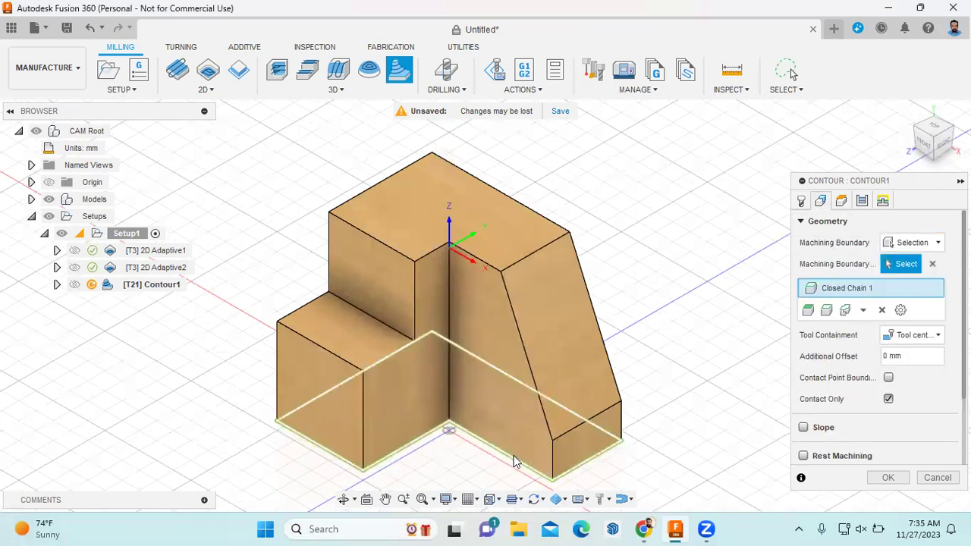
left_click(886, 477)
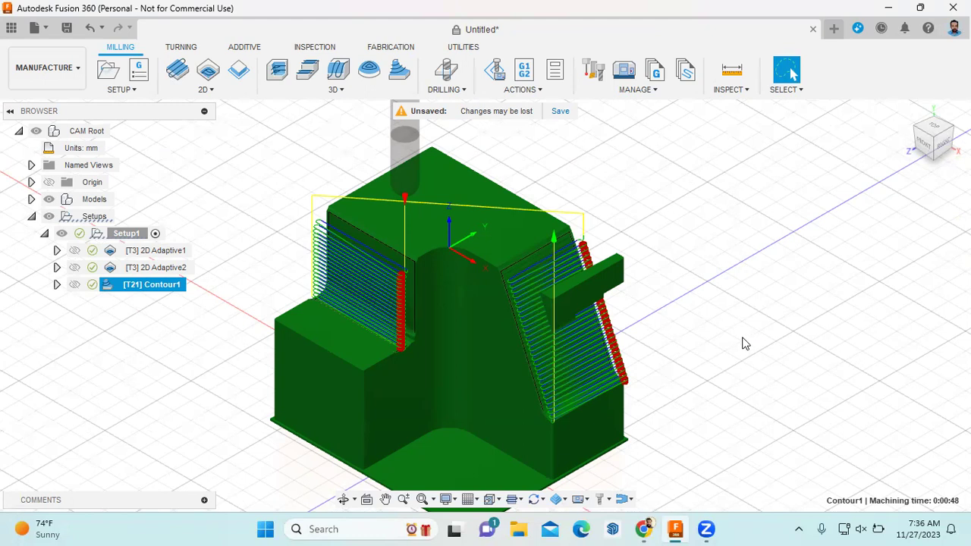
Briefly simulate the toolpaths, then exit the simulation.
left_click(533, 93)
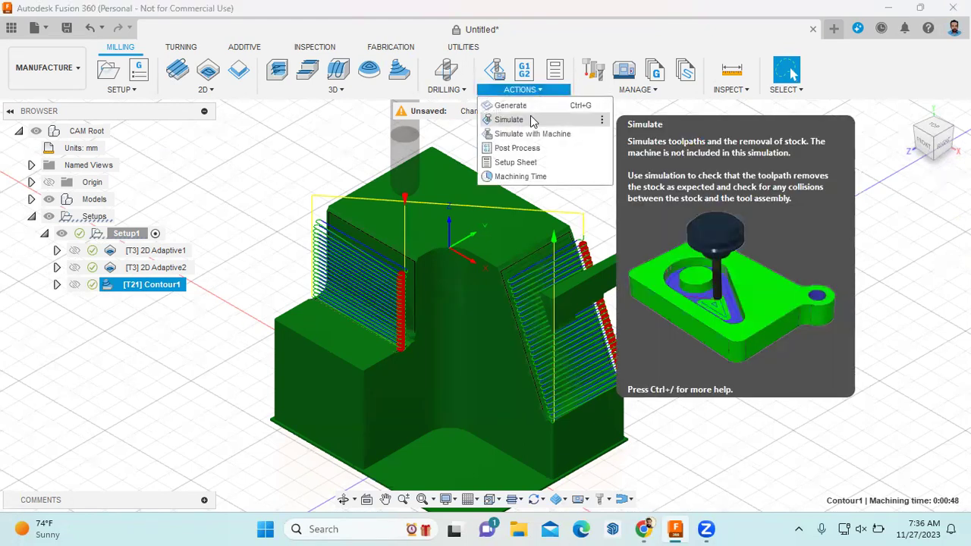
left_click(530, 115)
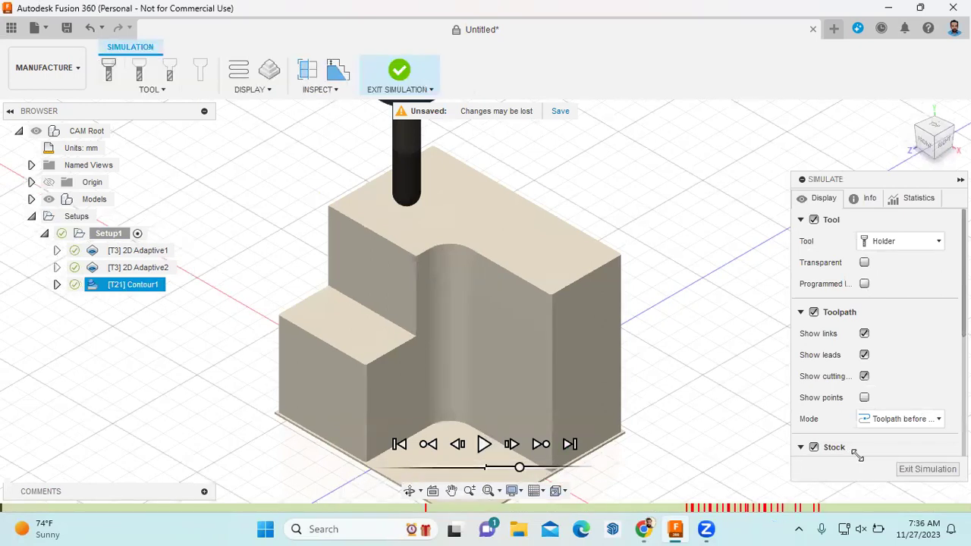
left_click(906, 469)
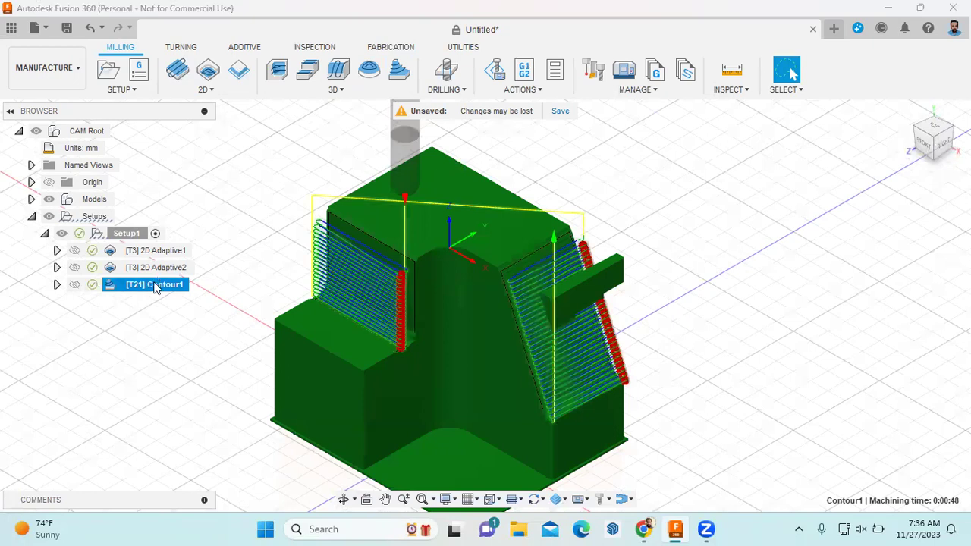
right_click(153, 285)
Set Contour1's ball end mill to 45/50/55/60 mm flute, shoulder, below-holder, overall lengths, then regenerate Contour1.
left_click(225, 30)
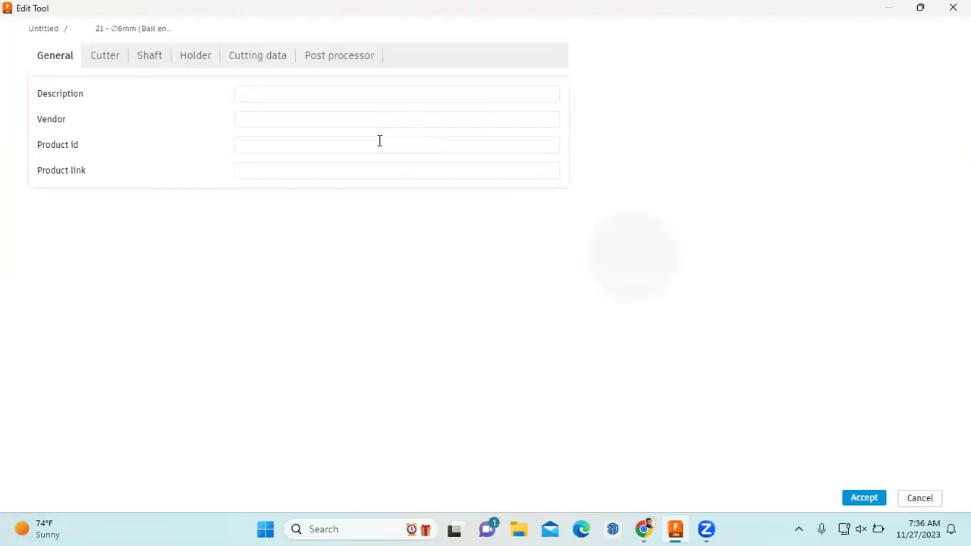
left_click(112, 59)
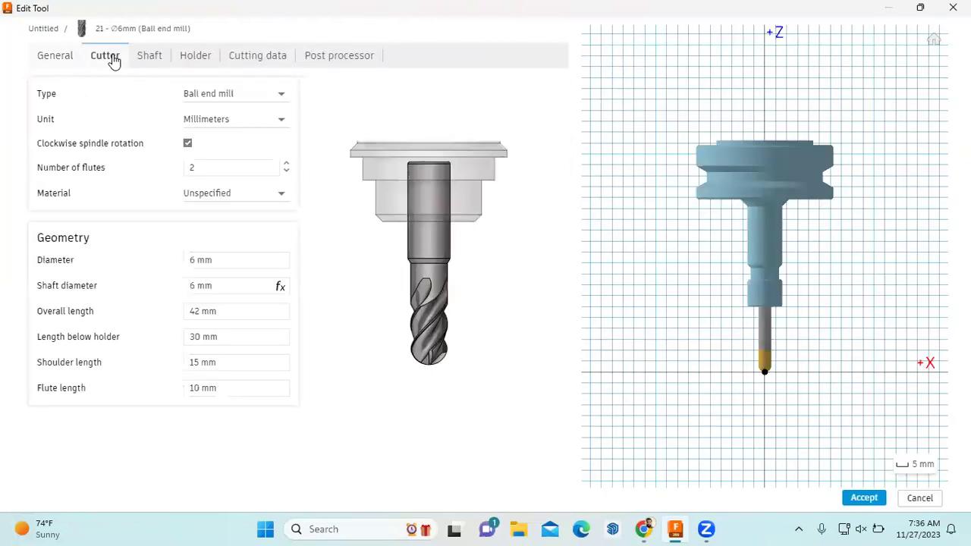
left_click(230, 392)
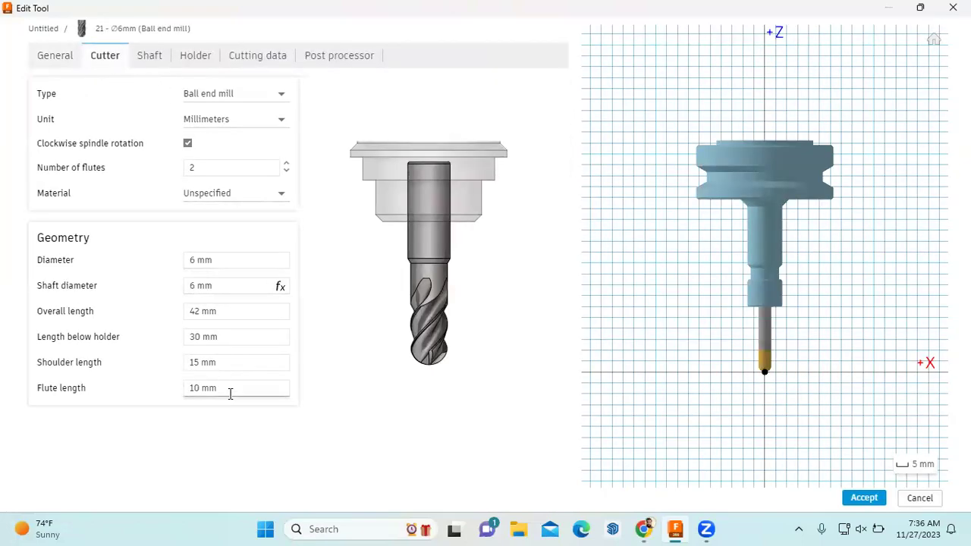
left_click(230, 390)
type("45")
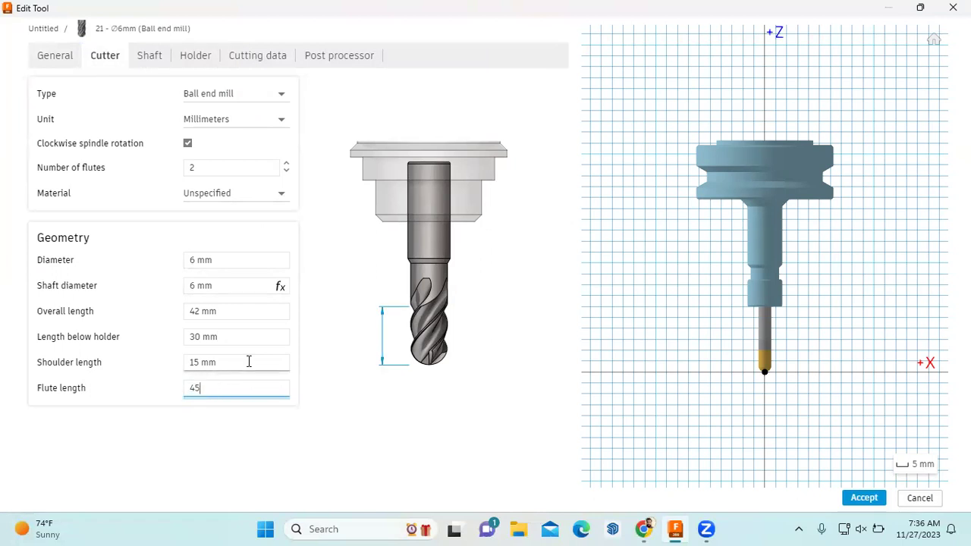
left_click(270, 449)
type("50")
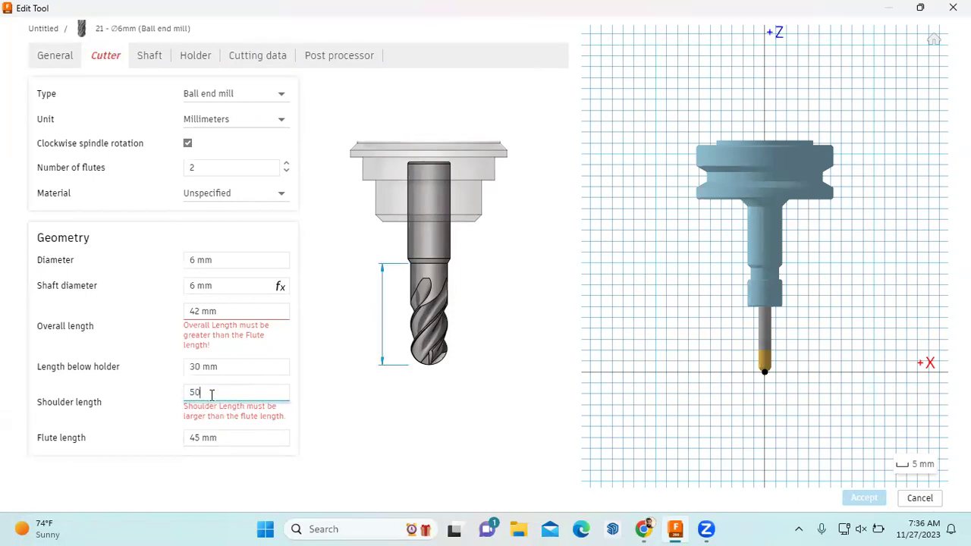
left_click(343, 387)
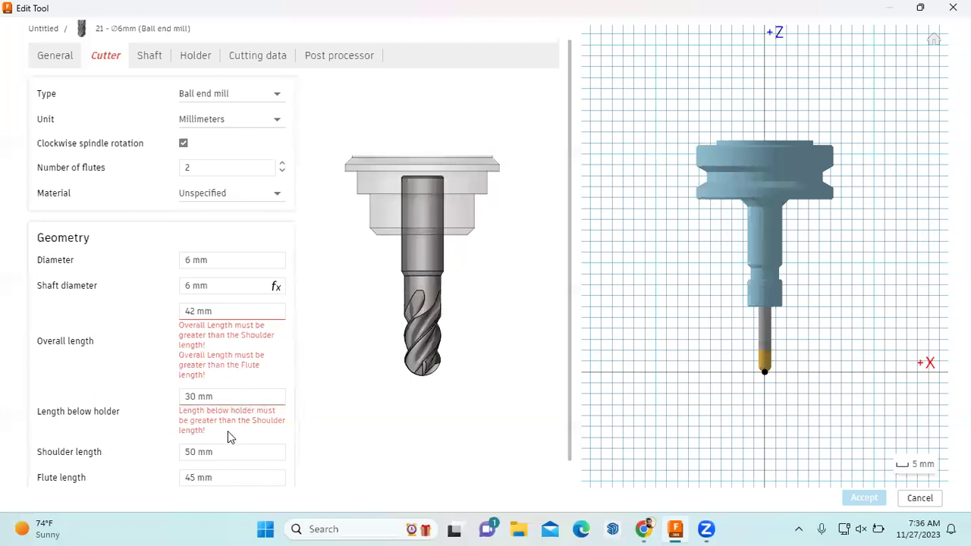
left_click(222, 395)
type("55")
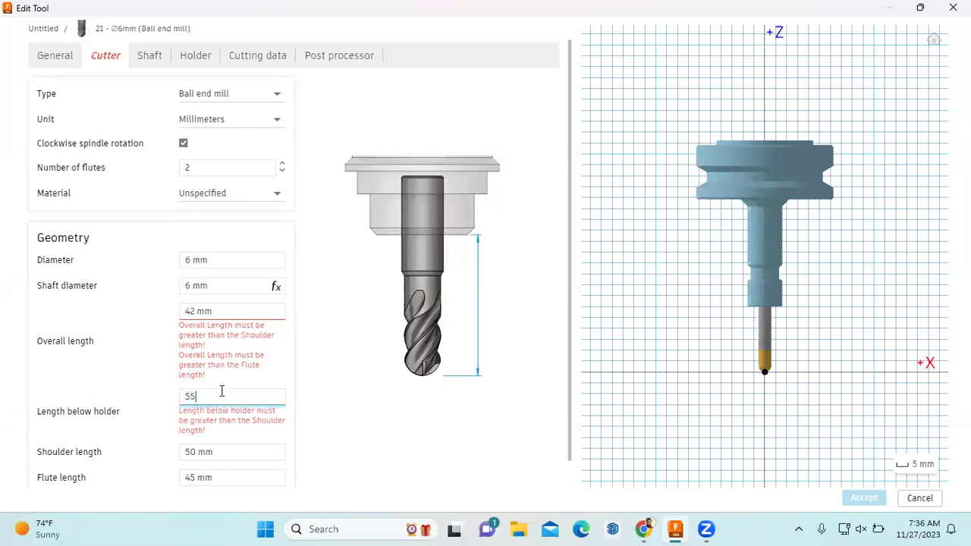
left_click(373, 411)
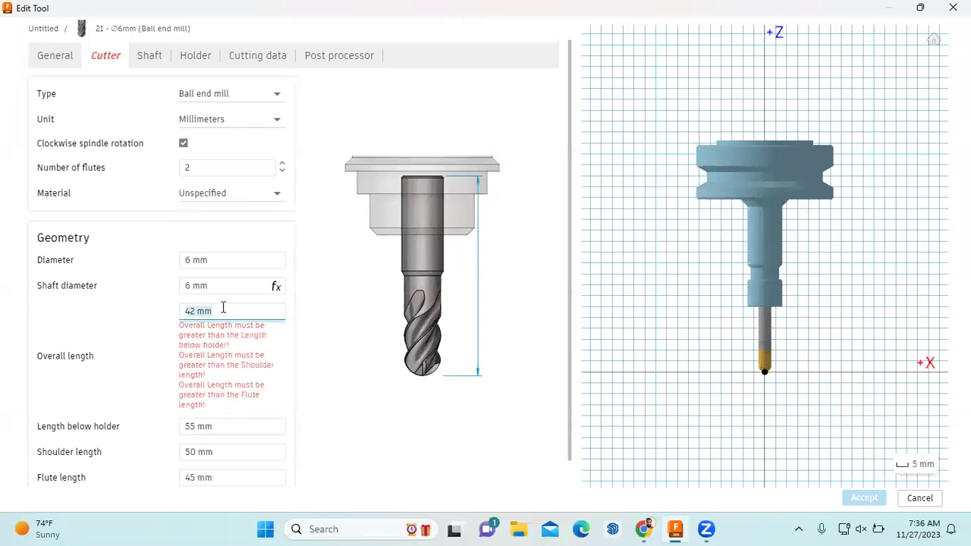
left_click(232, 311)
type("60")
left_click(328, 389)
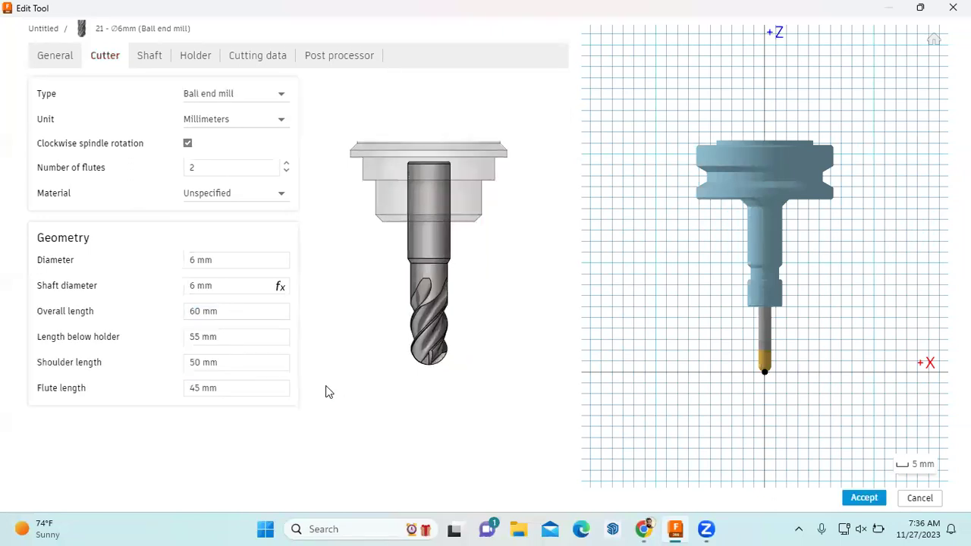
left_click(862, 498)
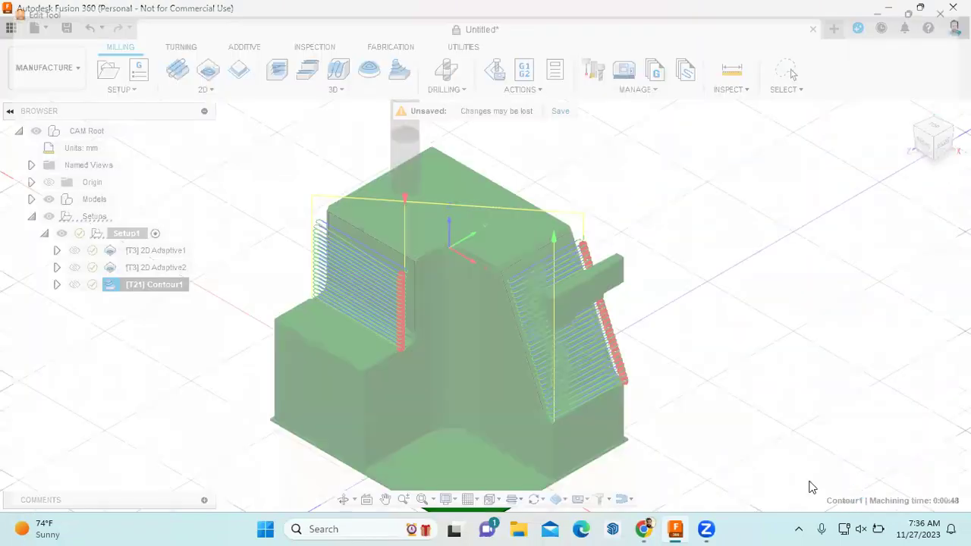
right_click(149, 288)
left_click(184, 77)
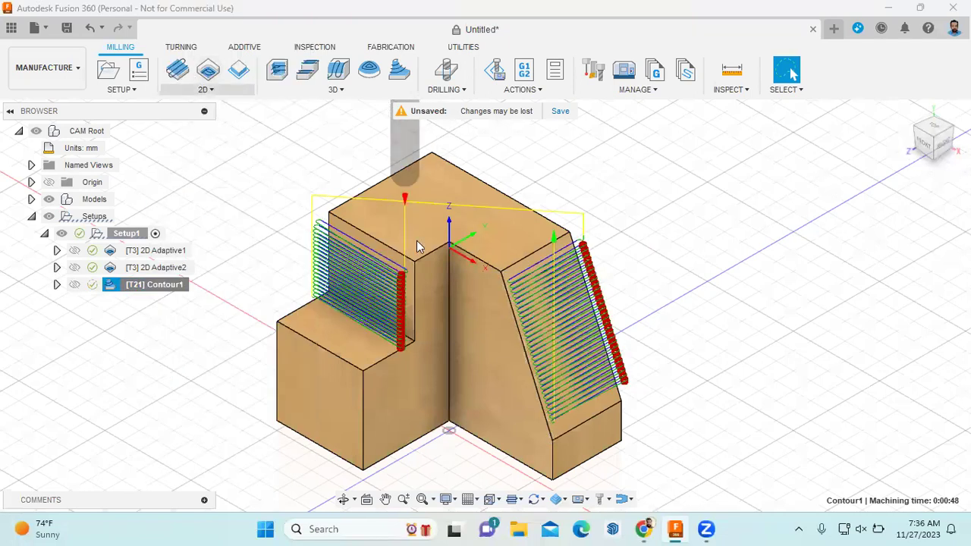
Simulate the toolpaths and play back the ball end mill cutting the contour passes into the stock.
left_click(533, 90)
left_click(520, 120)
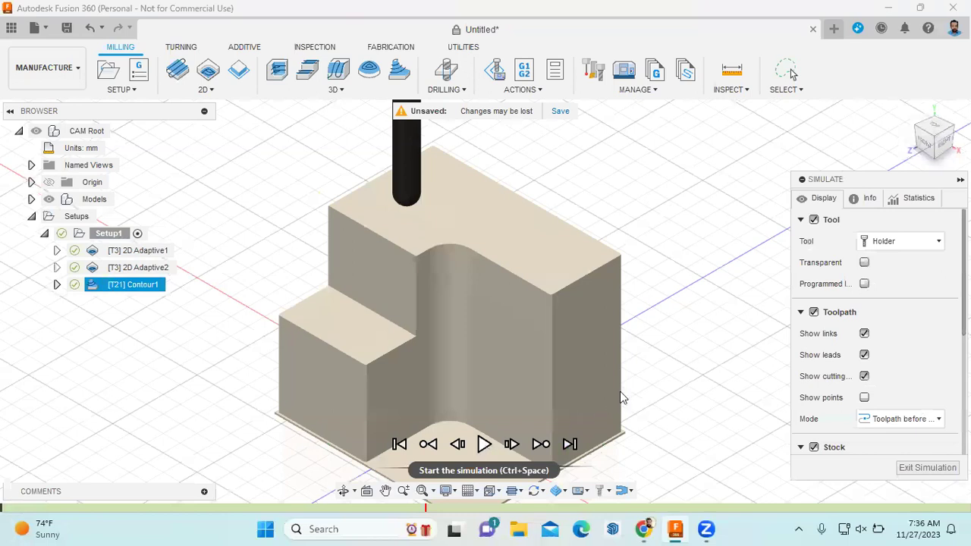
key("ctrl+space")
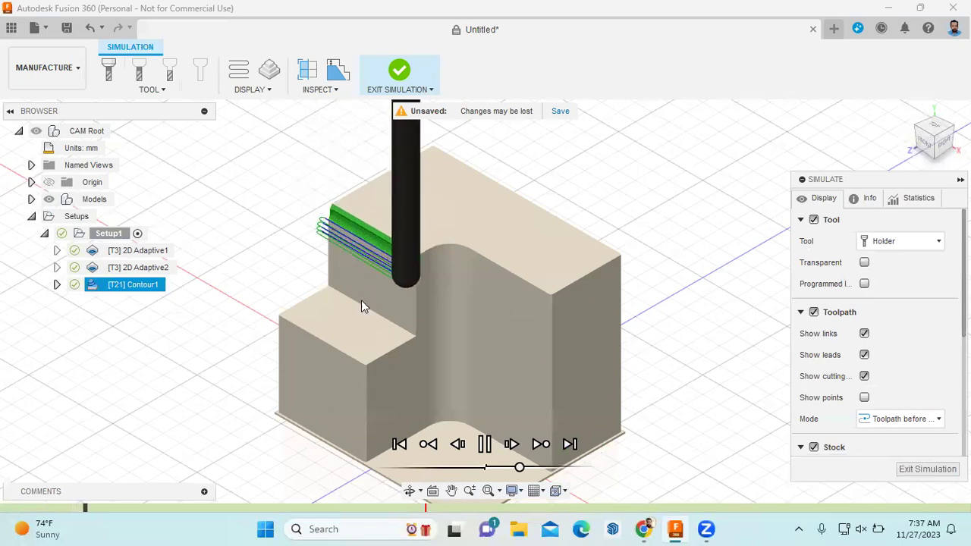
scroll(392, 242, "up", 2)
scroll(403, 256, "up", 3)
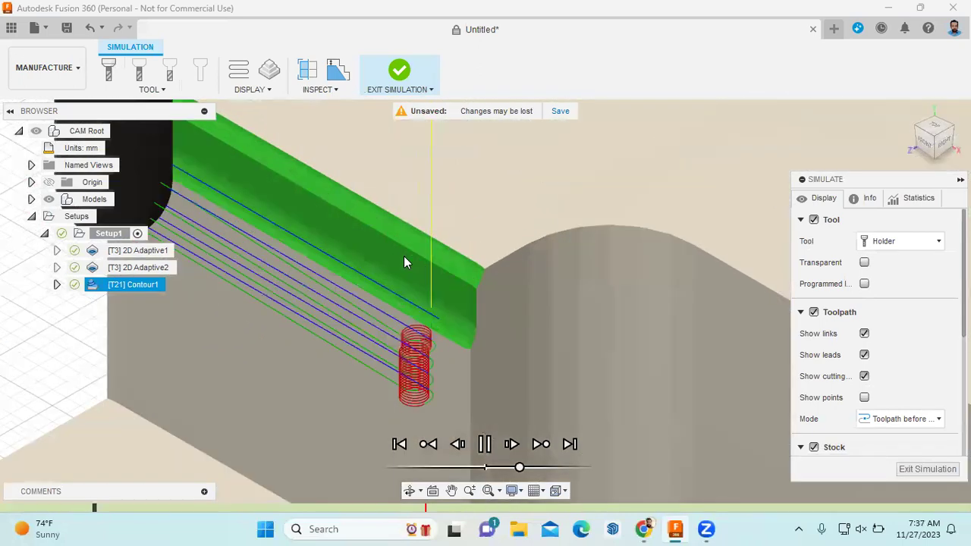
scroll(404, 255, "up", 1)
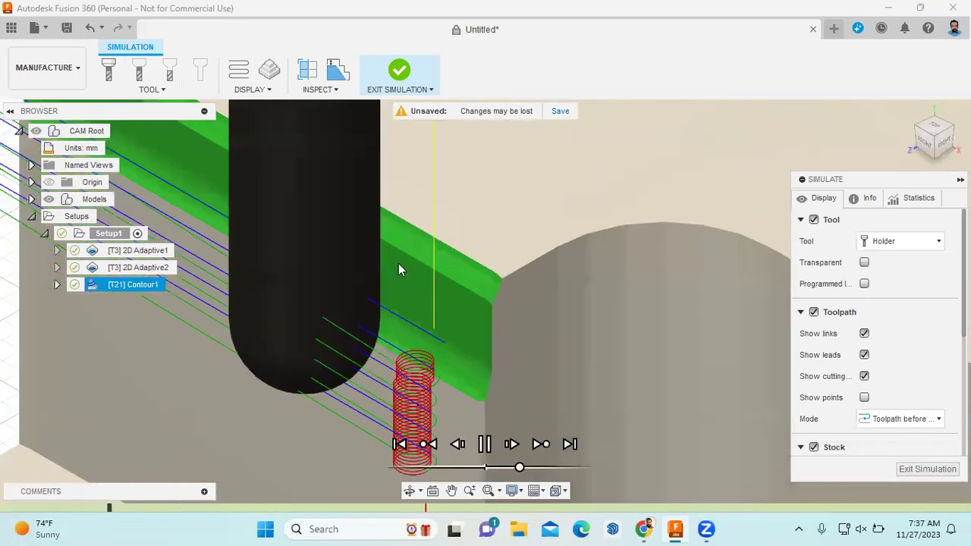
scroll(399, 270, "down", 3)
scroll(400, 270, "down", 1)
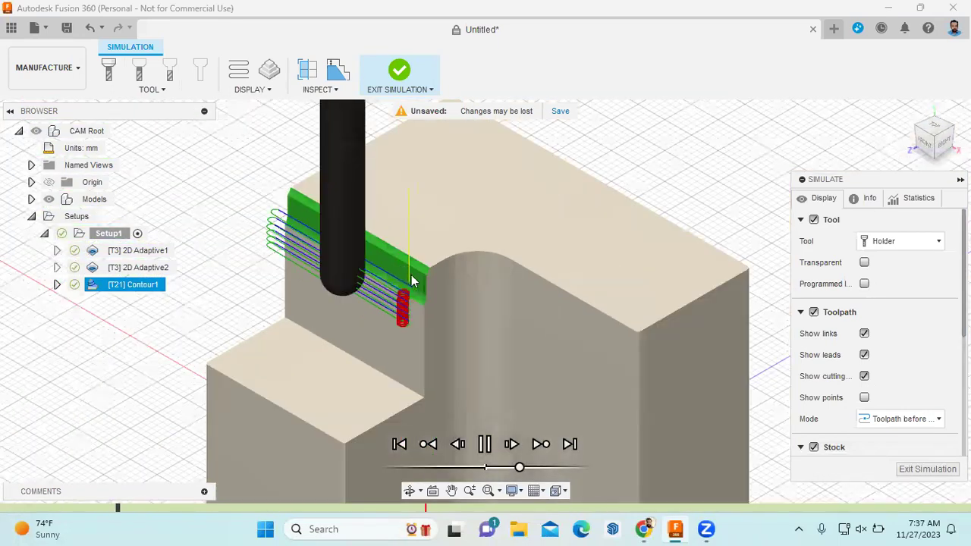
scroll(412, 279, "down", 1)
scroll(397, 280, "up", 3)
scroll(397, 280, "up", 1)
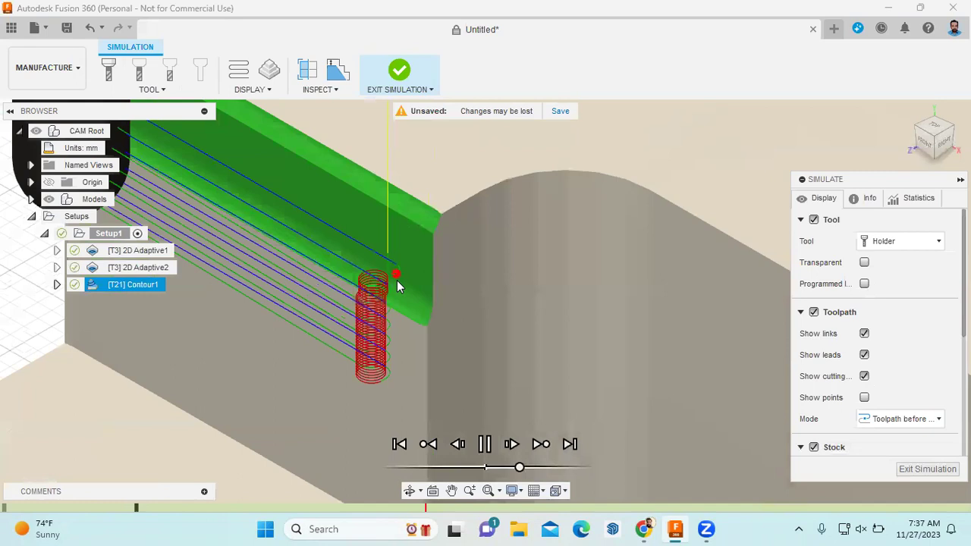
scroll(396, 280, "down", 1)
scroll(397, 280, "down", 1)
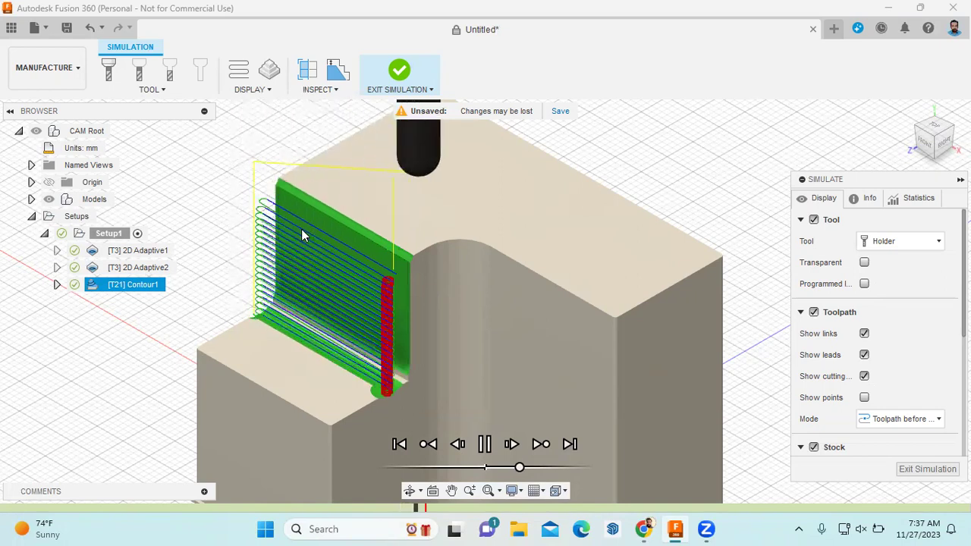
Advance the simulation past the right-side contour pass, then exit back to the milling workspace.
scroll(291, 169, "down", 2)
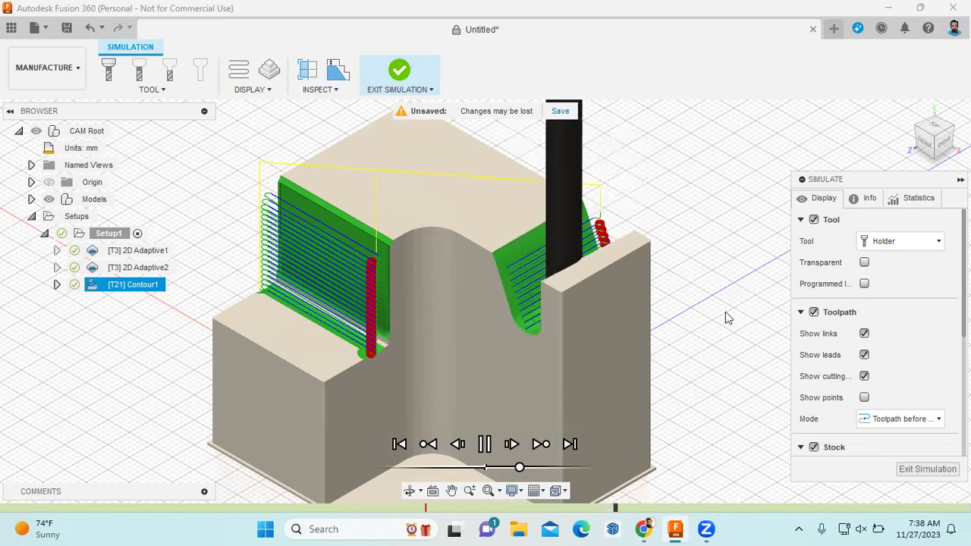
left_click(539, 470)
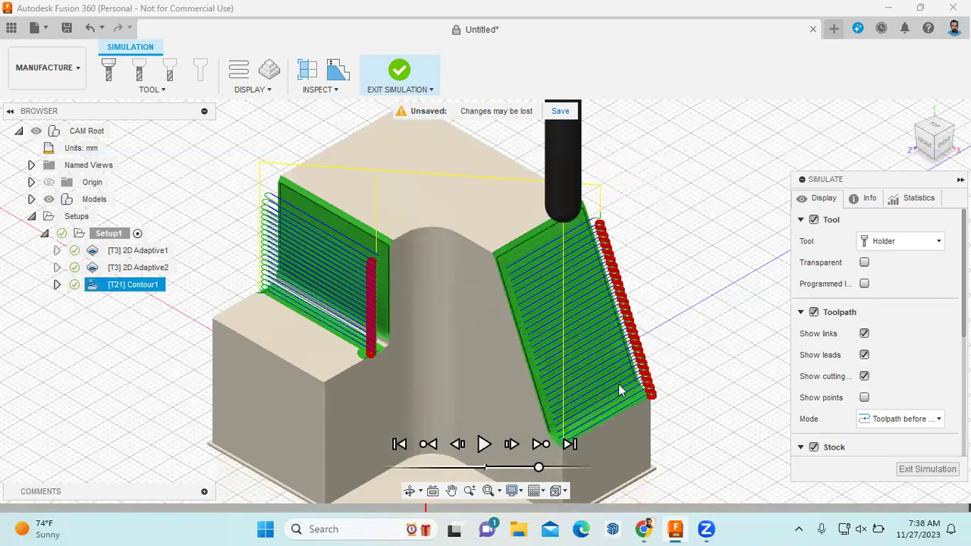
left_click(910, 474)
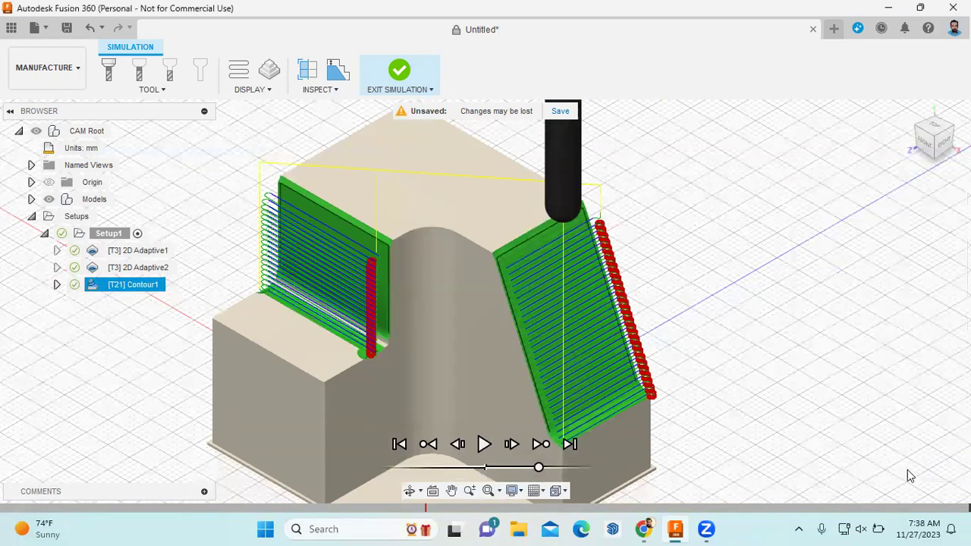
left_click(400, 75)
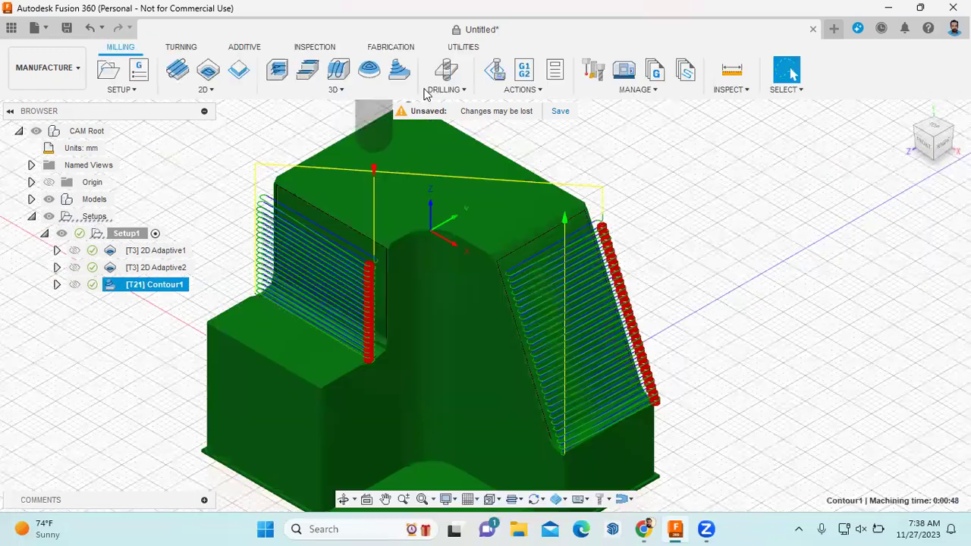
Post Contour1 with the FANUC post to 1001.nc, overwrite the old file, and view the NC code.
left_click(555, 90)
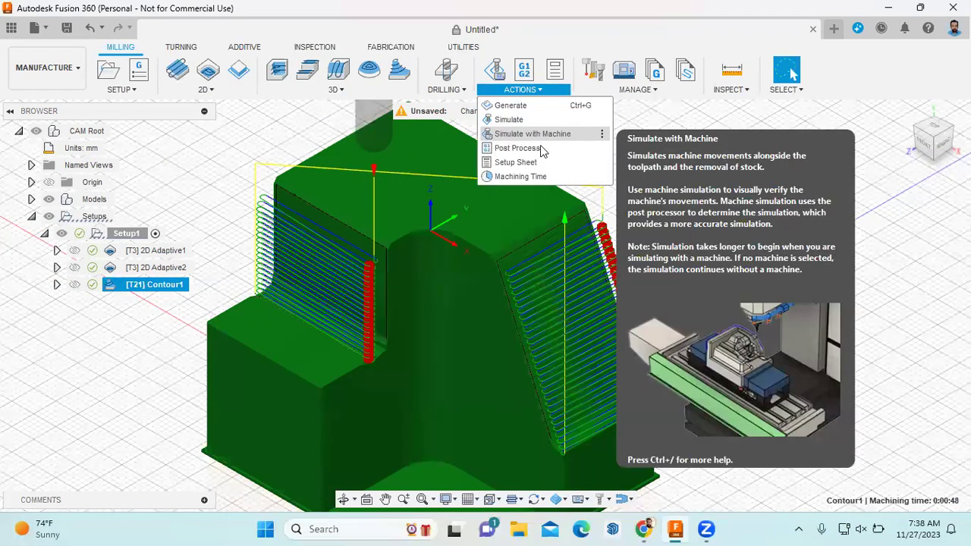
left_click(540, 147)
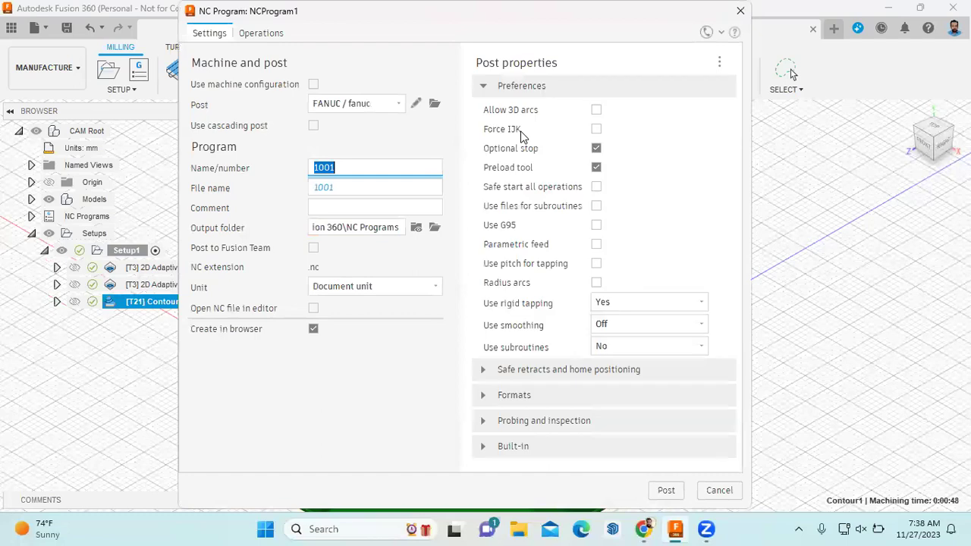
left_click(665, 491)
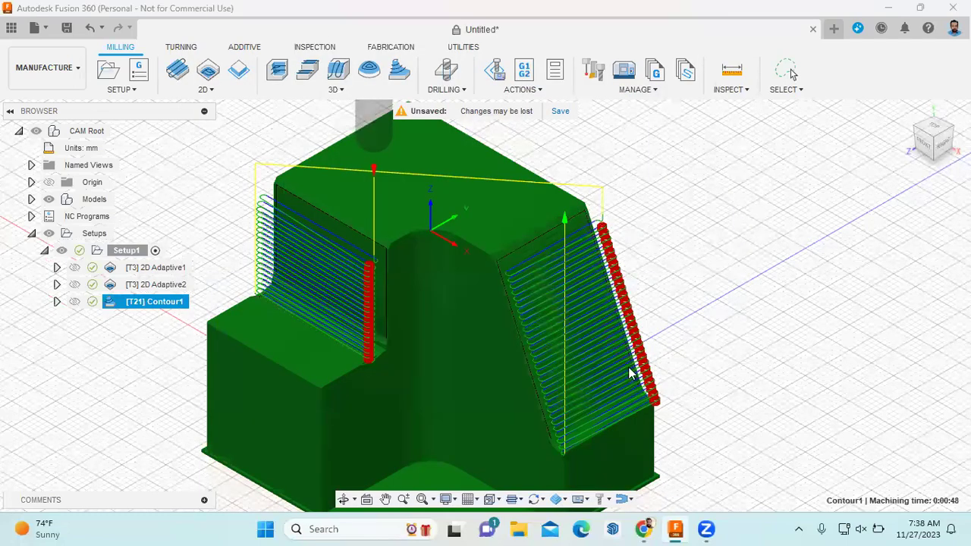
left_click(503, 283)
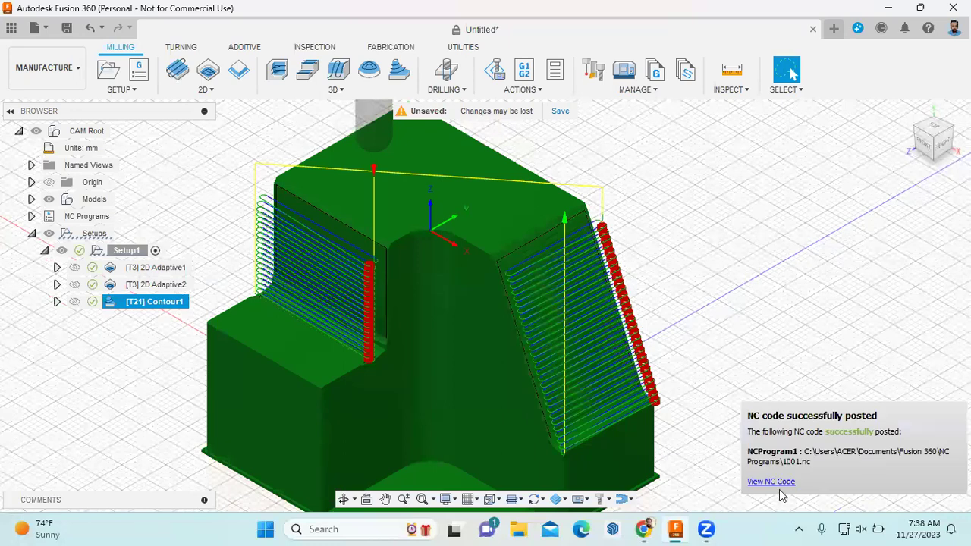
left_click(755, 489)
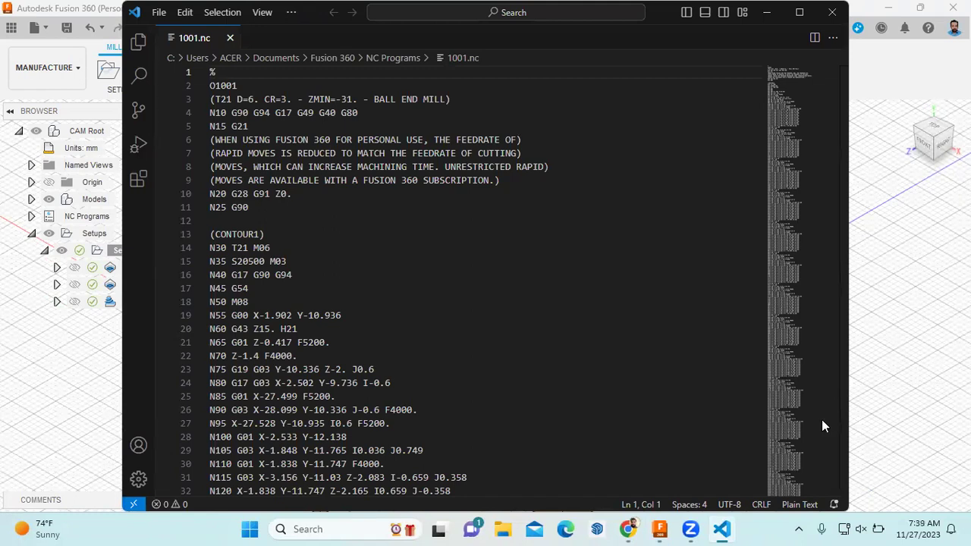
Scroll through the 1001.nc G-code, select all of it, and minimize Visual Studio Code.
left_click(200, 43)
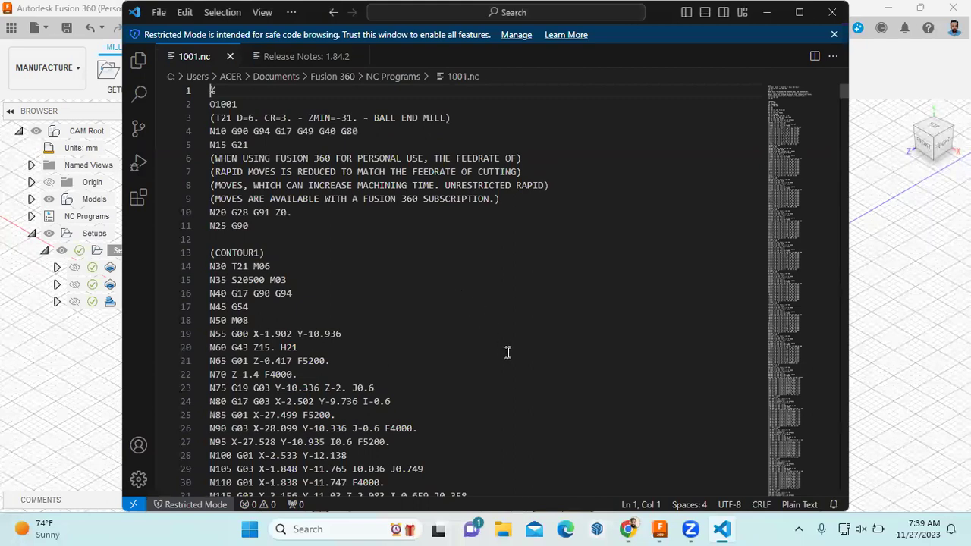
scroll(508, 353, "down", 7)
scroll(508, 352, "up", 3)
scroll(510, 352, "up", 2)
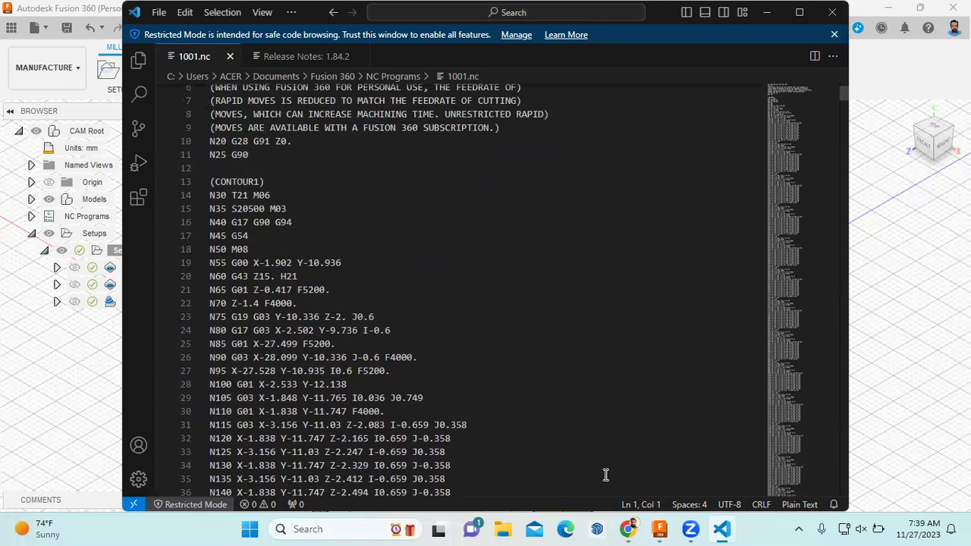
scroll(466, 383, "down", 2)
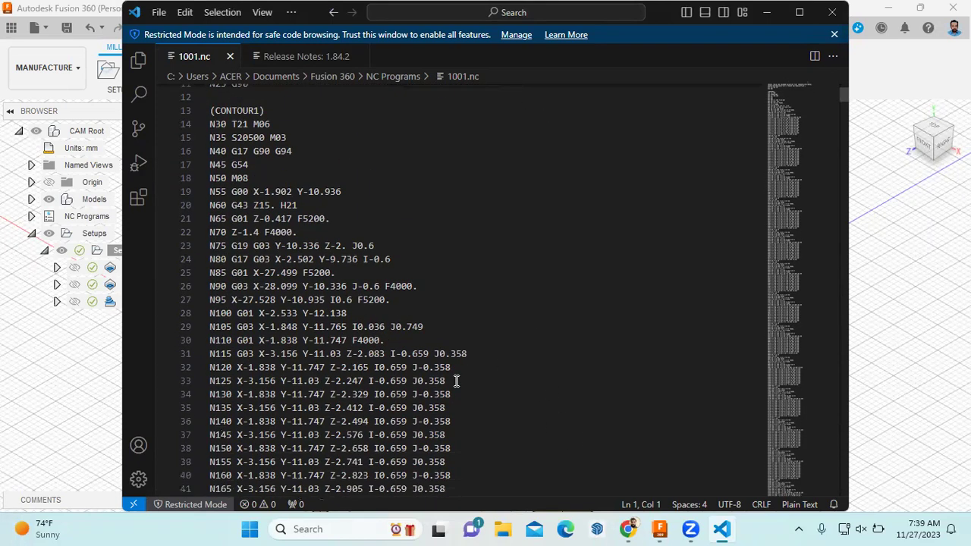
scroll(447, 378, "up", 4)
left_click(264, 185)
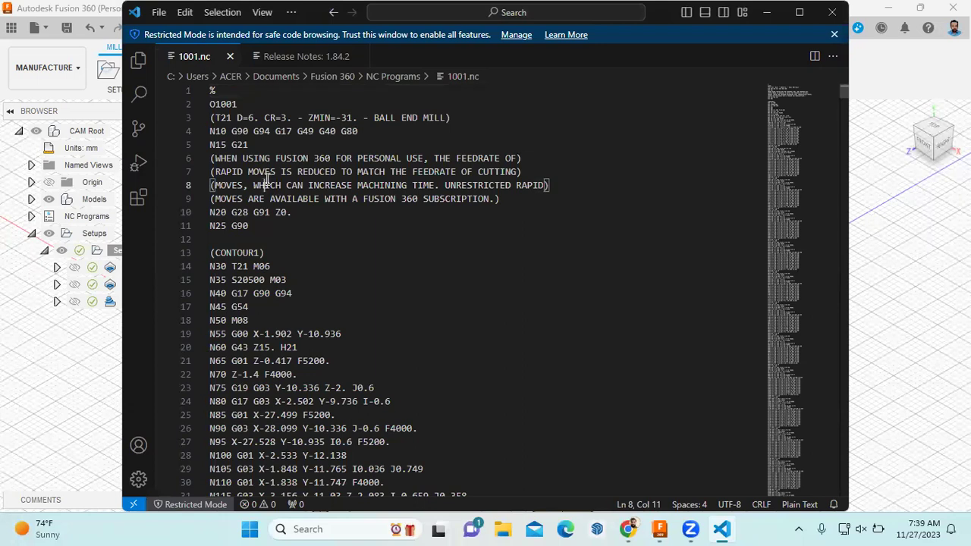
key("ctrl+a")
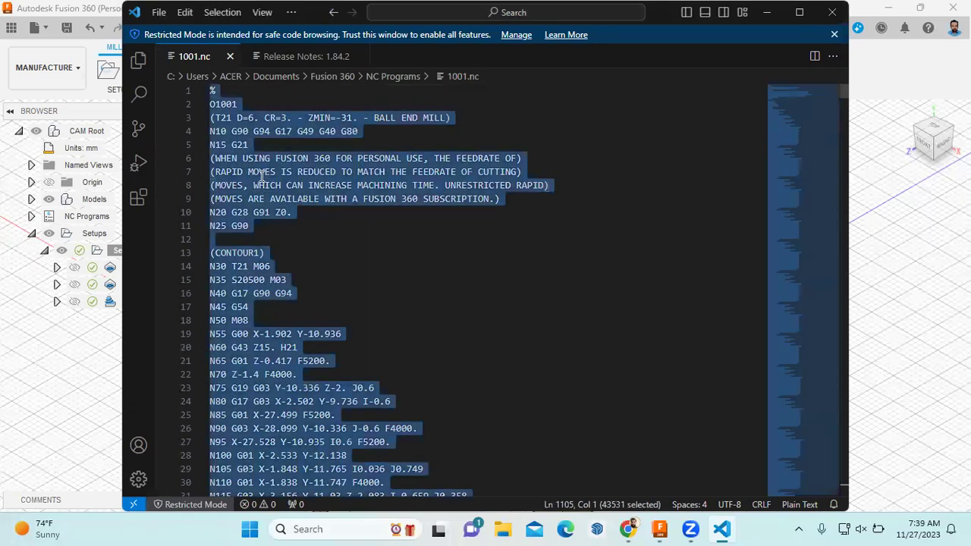
left_click(767, 13)
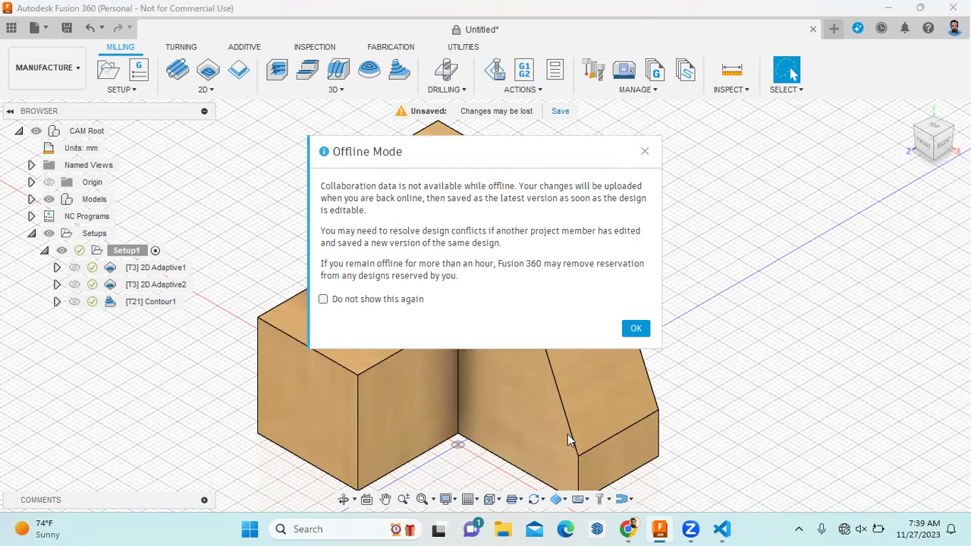
Dismiss the Offline Mode notice and generate a setup sheet into the NC Programs folder.
left_click(641, 327)
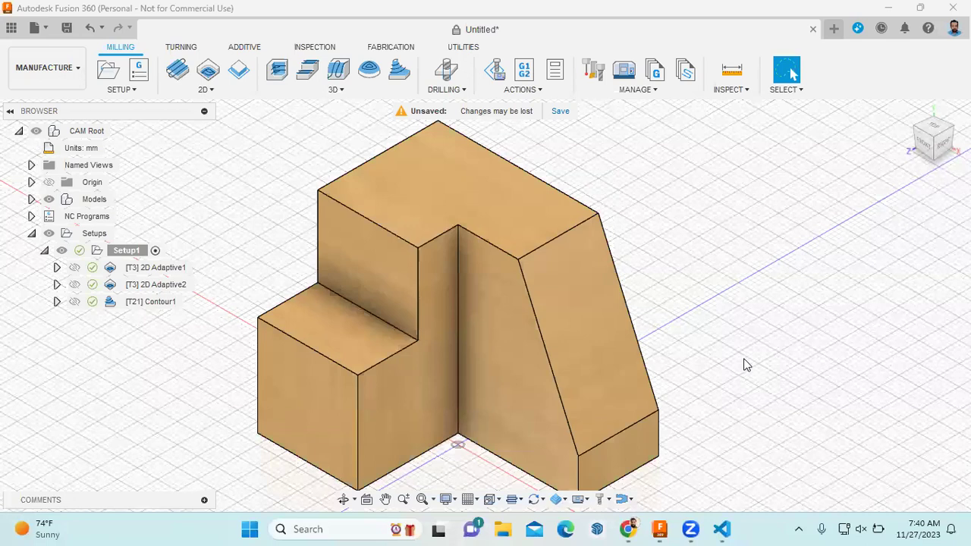
left_click(544, 90)
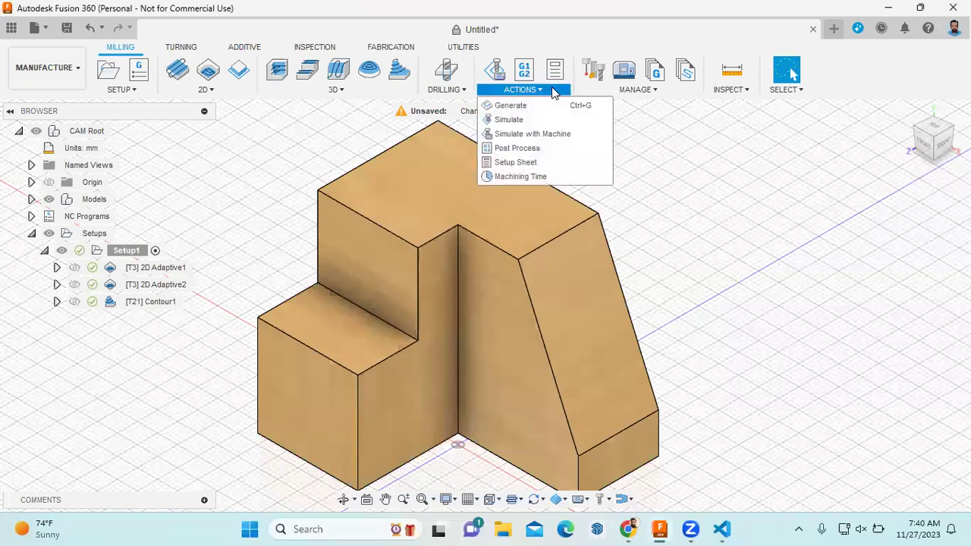
left_click(529, 168)
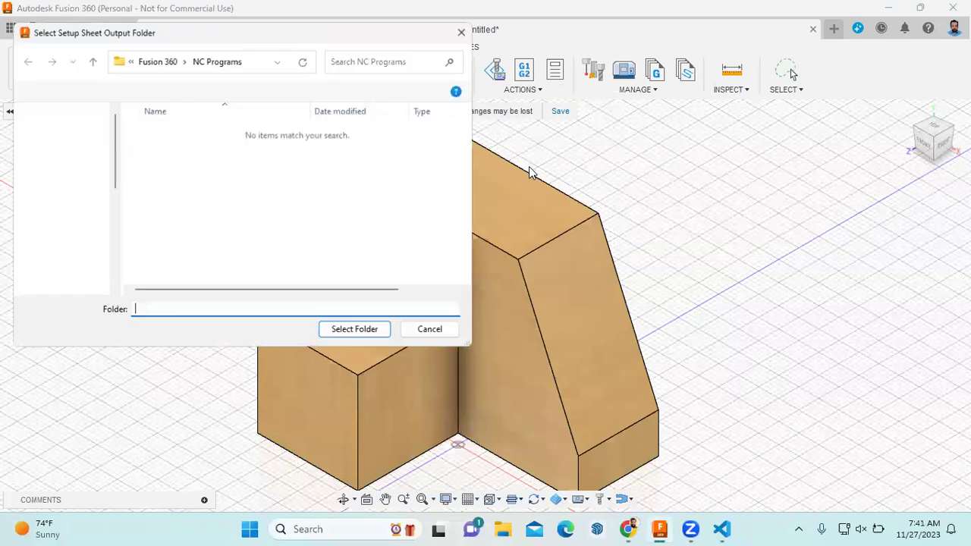
left_click(370, 334)
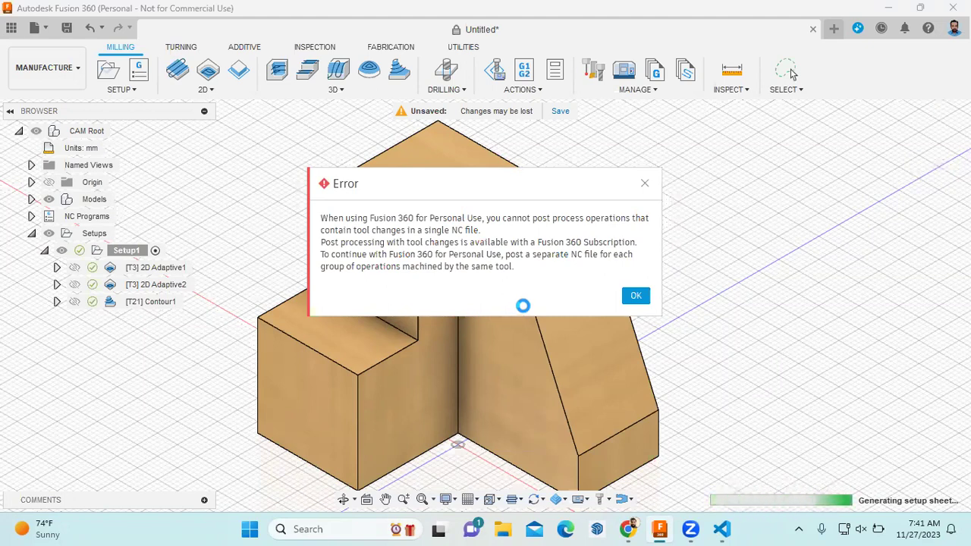
key("alt+Tab")
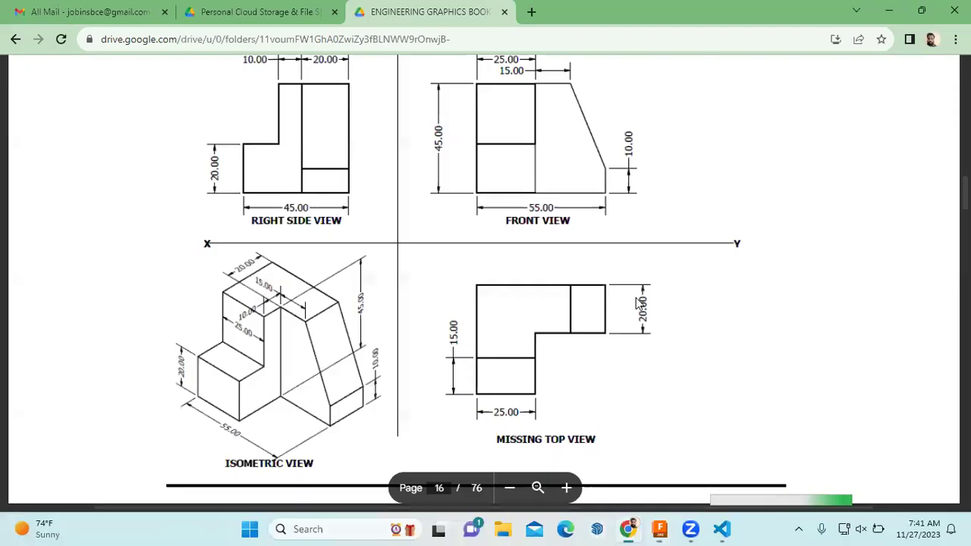
left_click(660, 529)
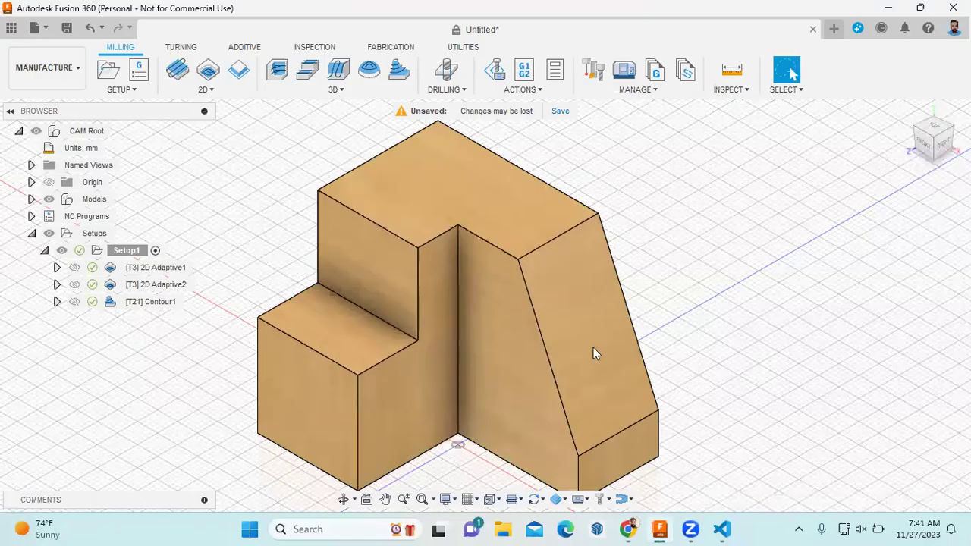
Review the 0:01:57 total machining time, then start Simulate with Machine for Setup1.
left_click(521, 90)
left_click(520, 176)
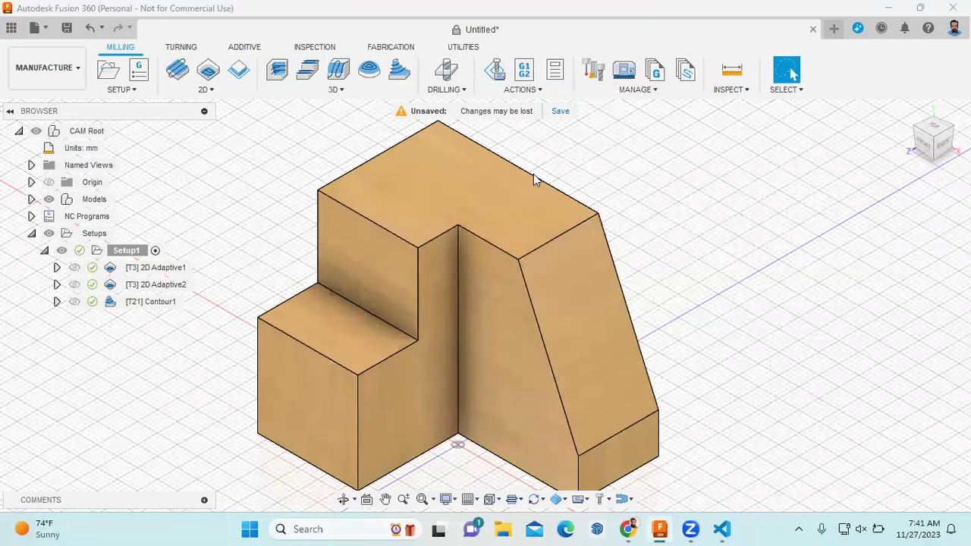
left_click_drag(853, 184, 740, 129)
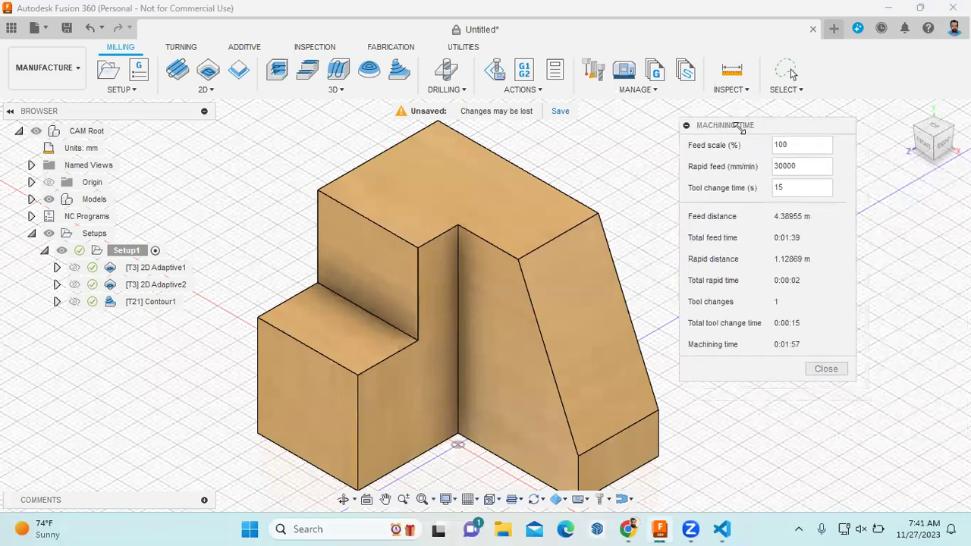
left_click(825, 368)
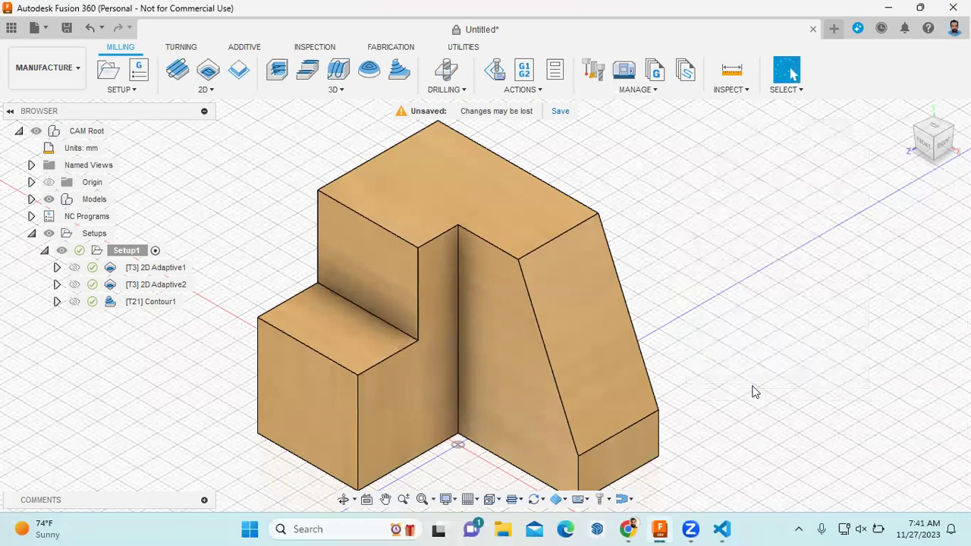
left_click(547, 94)
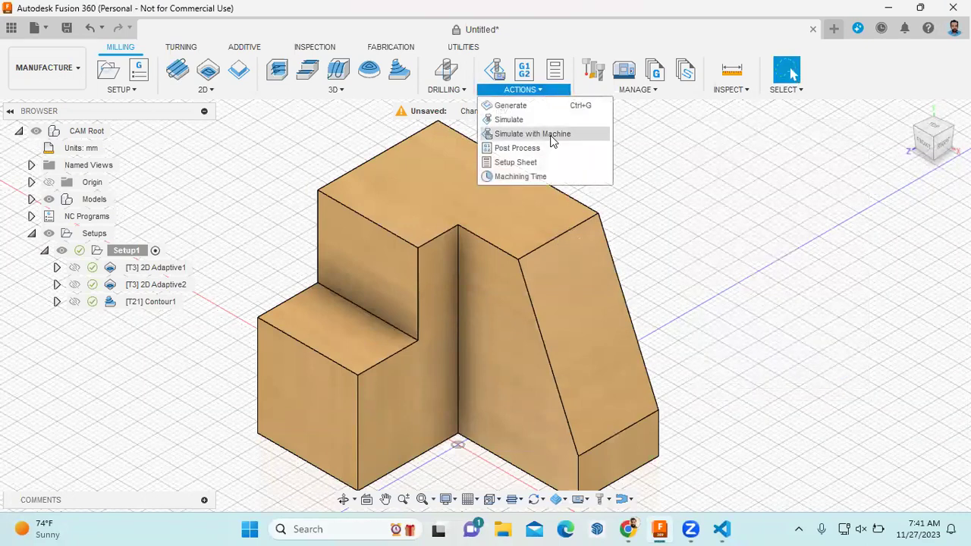
left_click(562, 135)
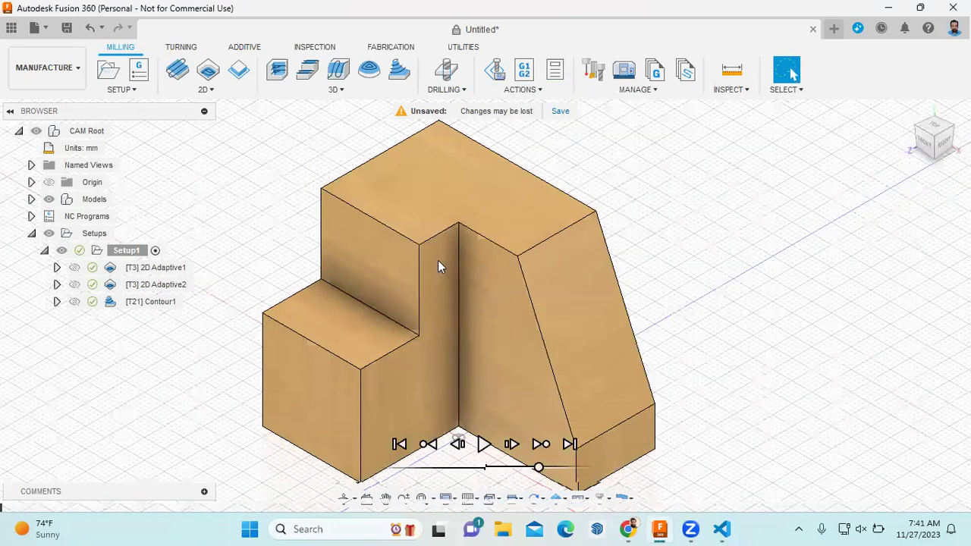
Play the machine simulation of the Setup1 cuts, zooming in to watch, then pause it.
scroll(446, 258, "down", 5)
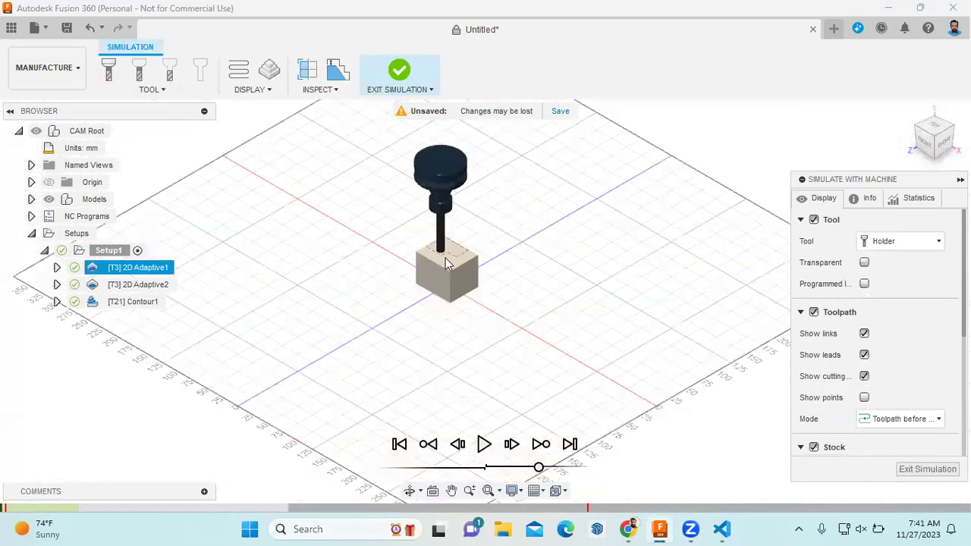
scroll(487, 375, "down", 3)
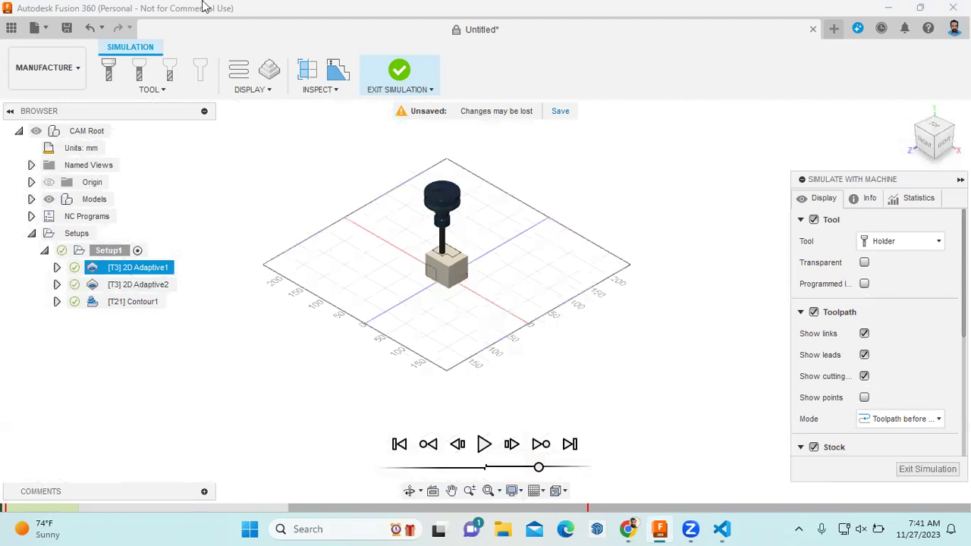
left_click(484, 445)
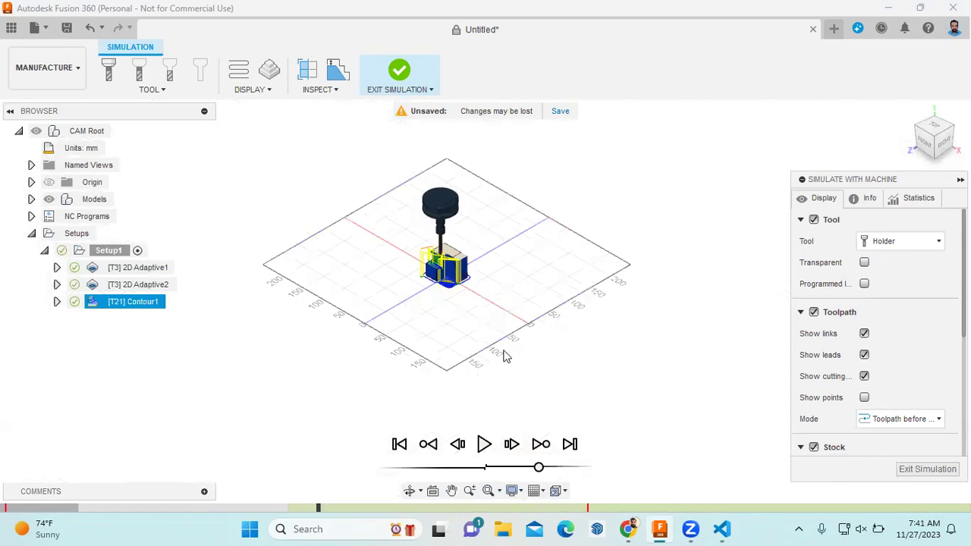
scroll(498, 339, "up", 2)
scroll(506, 451, "up", 2)
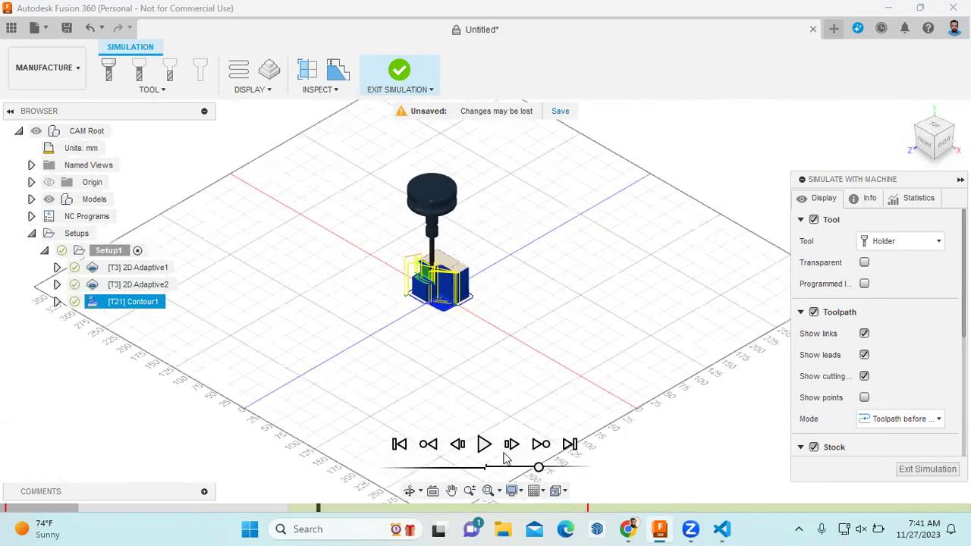
left_click(486, 445)
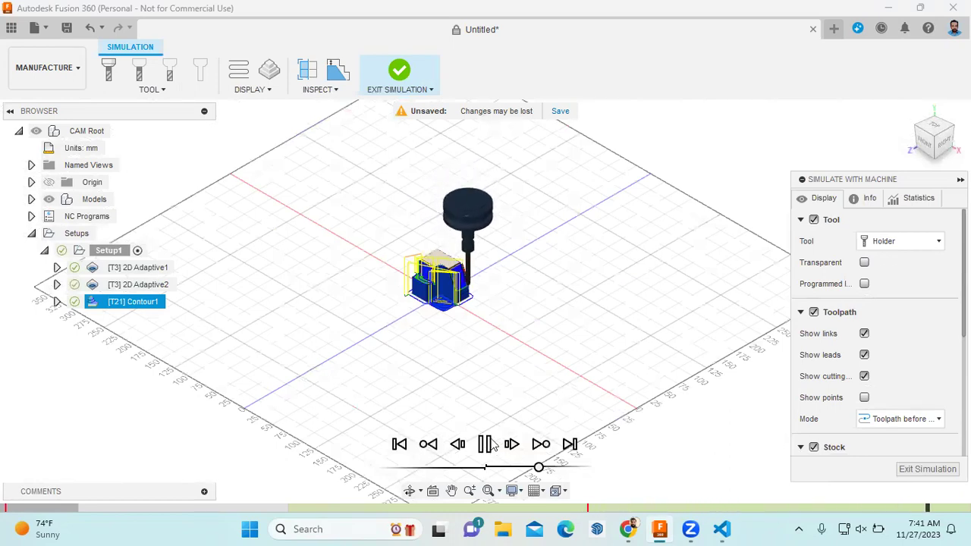
left_click(489, 444)
Replay from the first operation, pause during the contour cut, and exit the simulation.
scroll(464, 282, "down", 2)
scroll(464, 282, "up", 3)
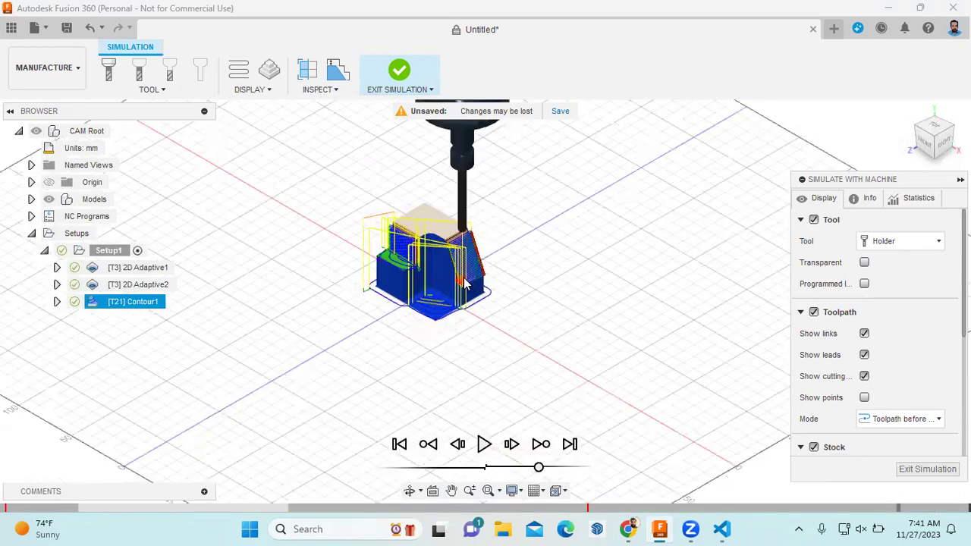
scroll(464, 282, "up", 3)
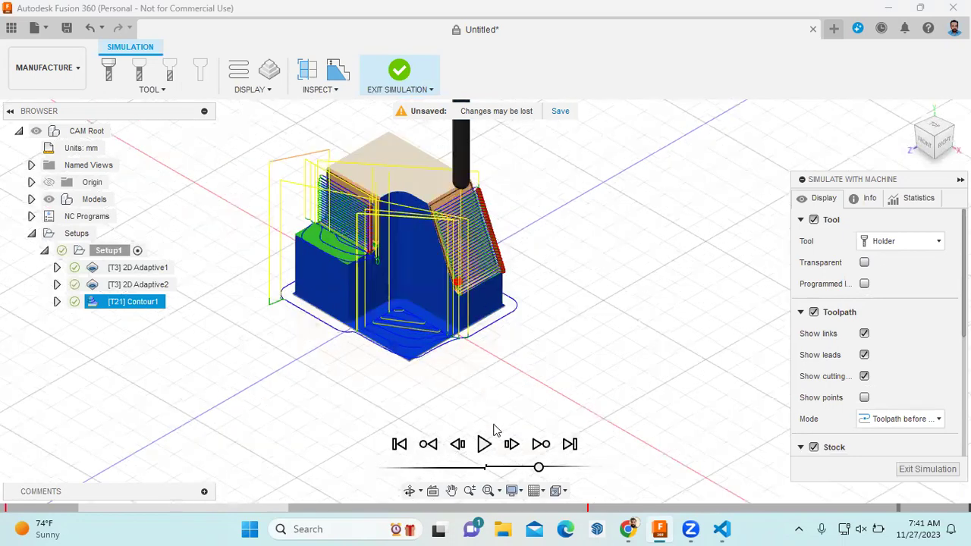
left_click(486, 446)
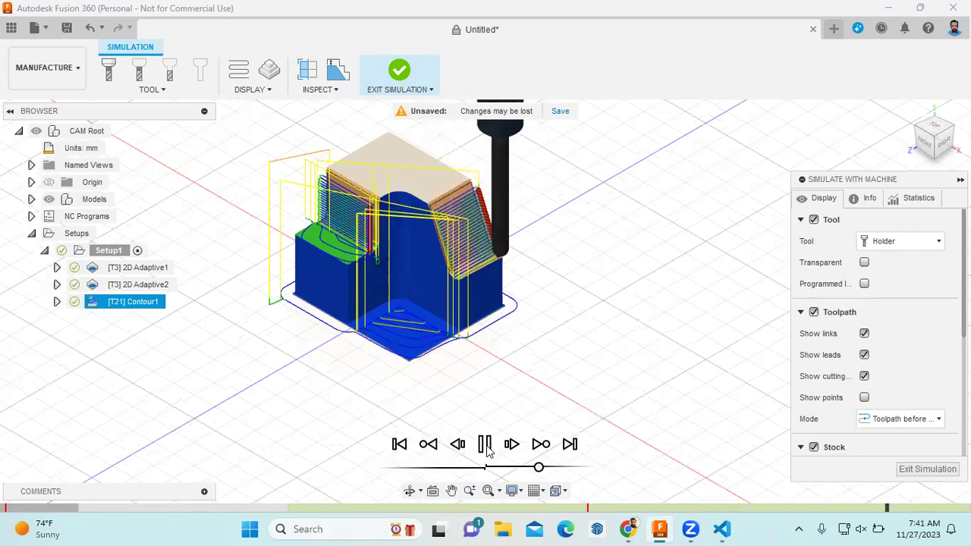
left_click(485, 446)
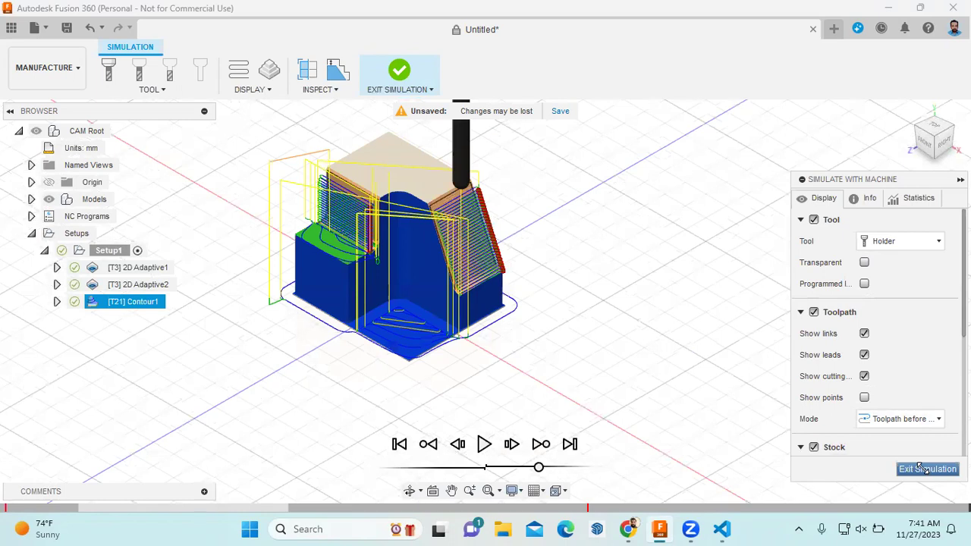
left_click(925, 468)
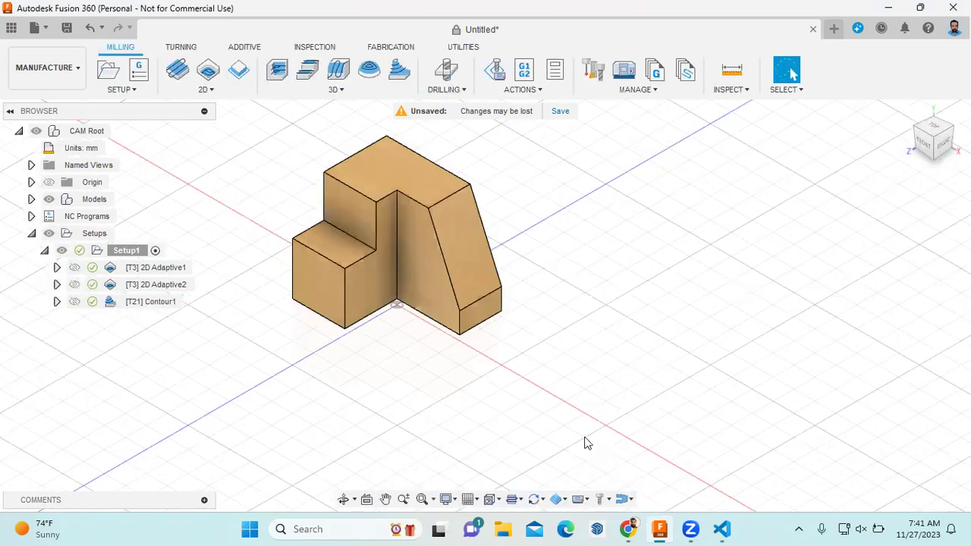